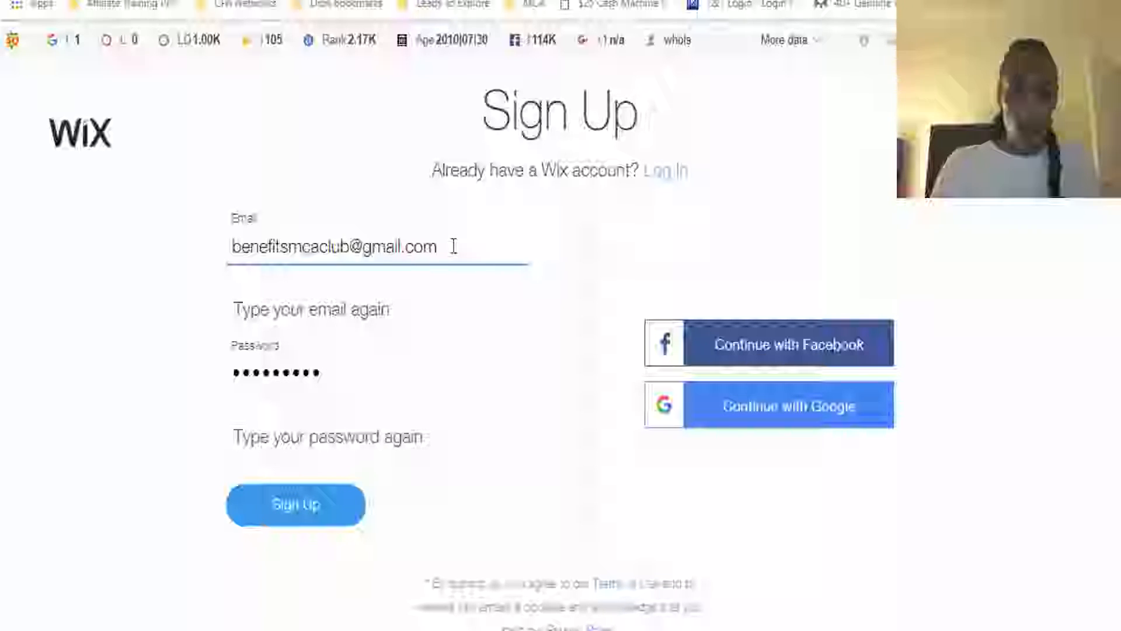
Fill in the e-mail confirmation field of the sign-up form with the account e-mail
triple_click(454, 246)
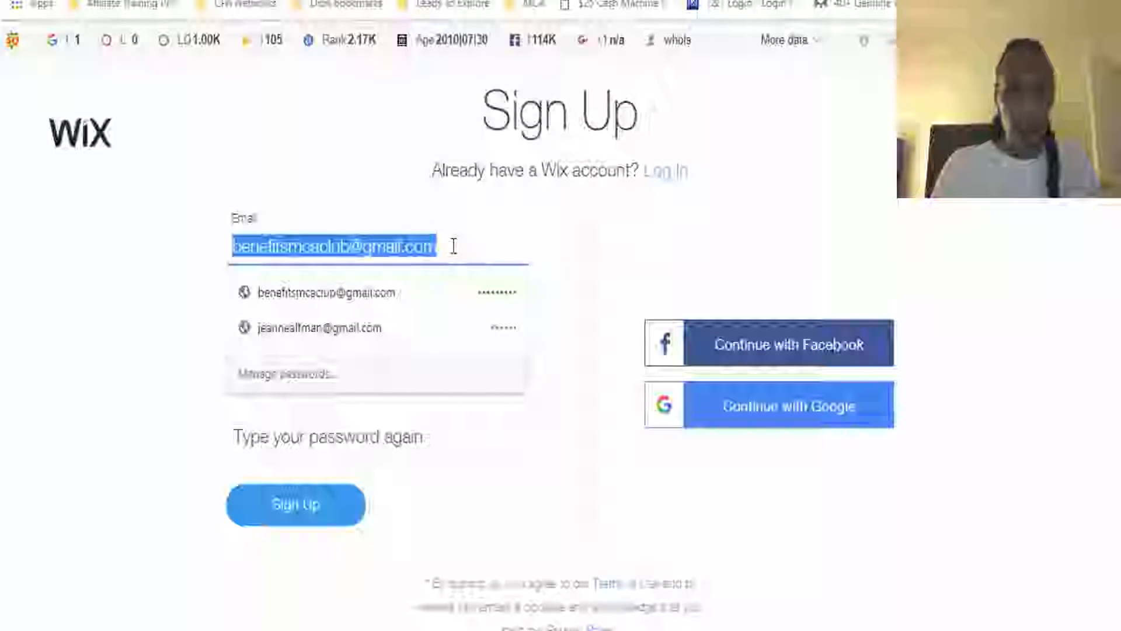
click(453, 246)
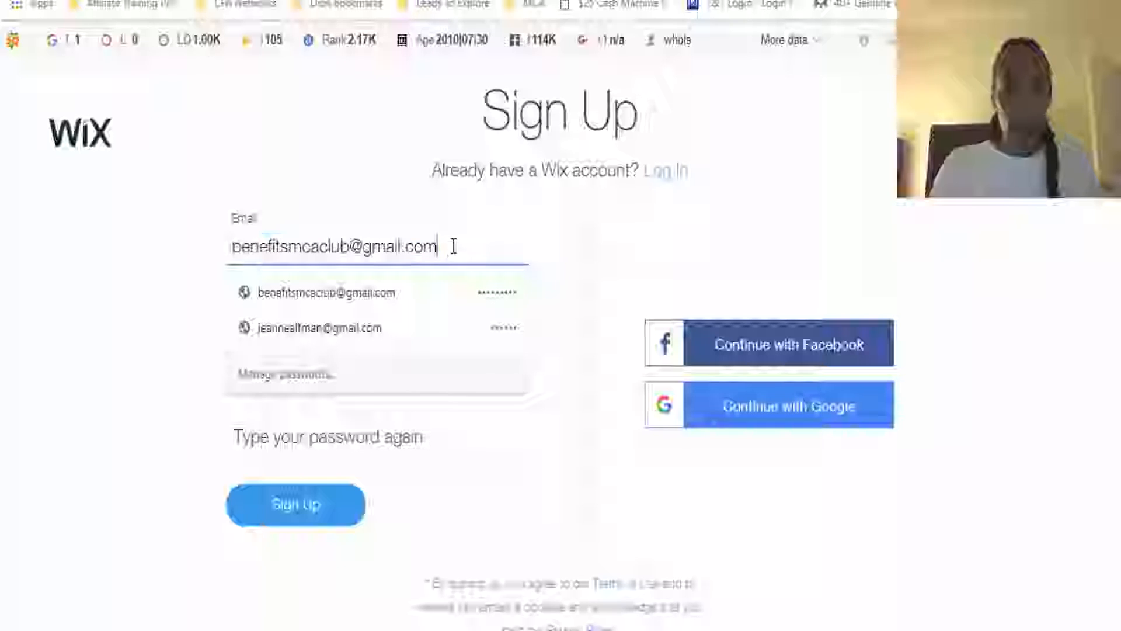
click(576, 263)
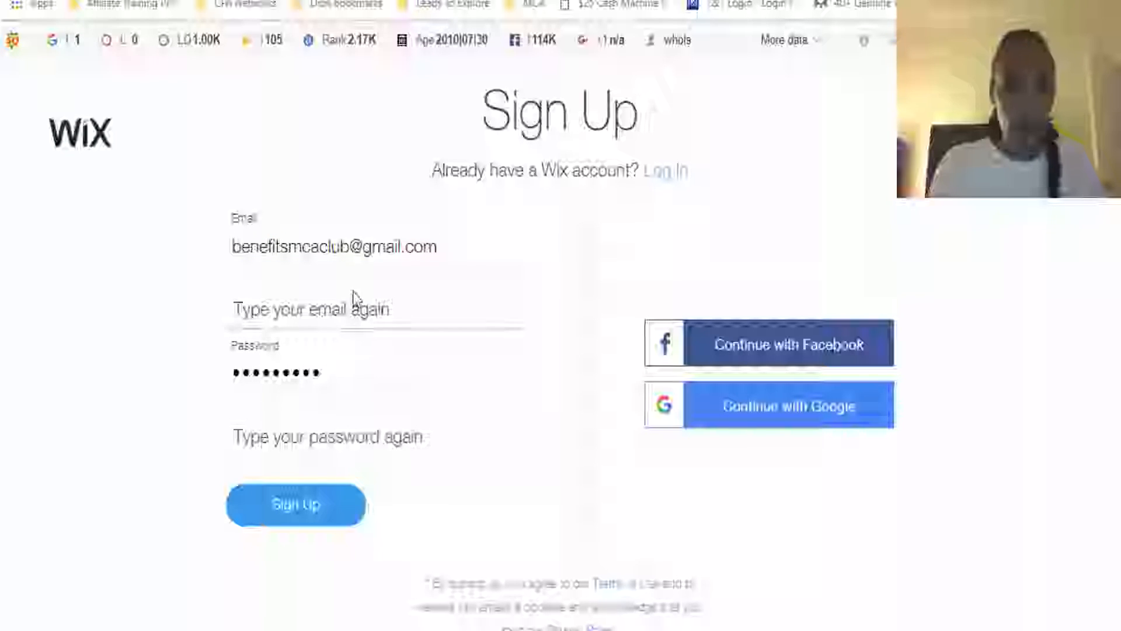
click(355, 308)
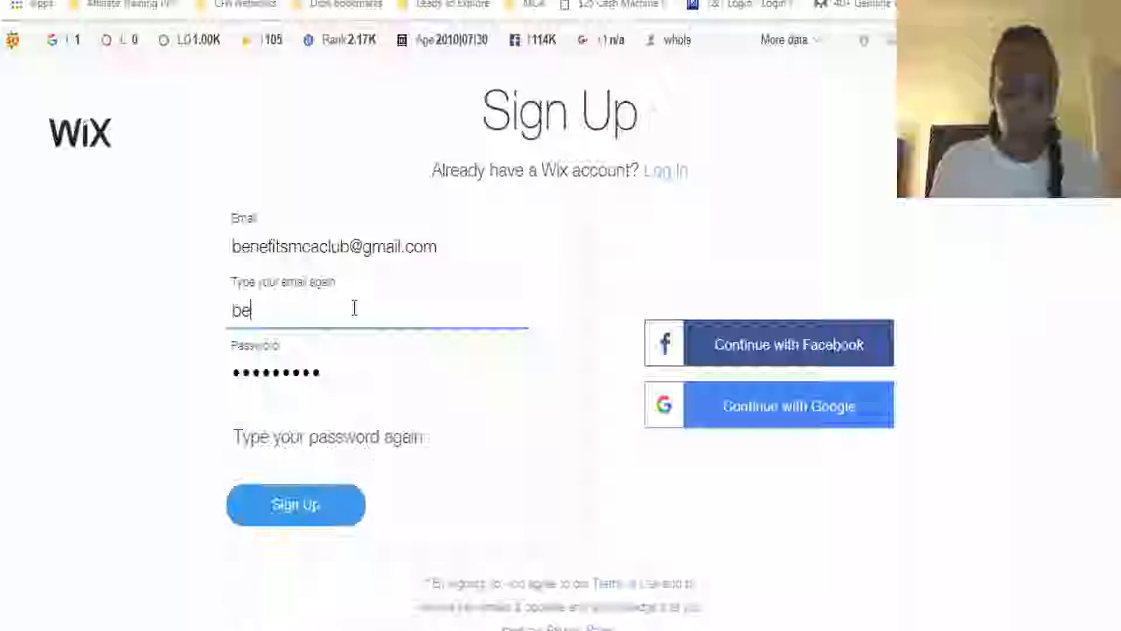
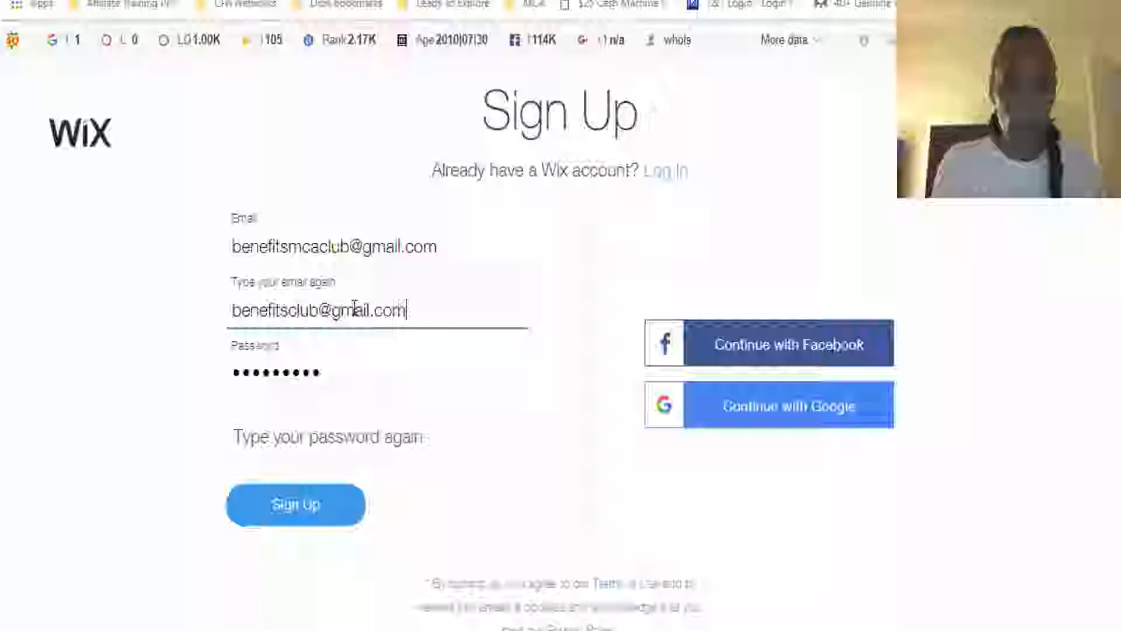
Re-enter the account password and correct the confirmation e-mail to match the account e-mail
double_click(351, 375)
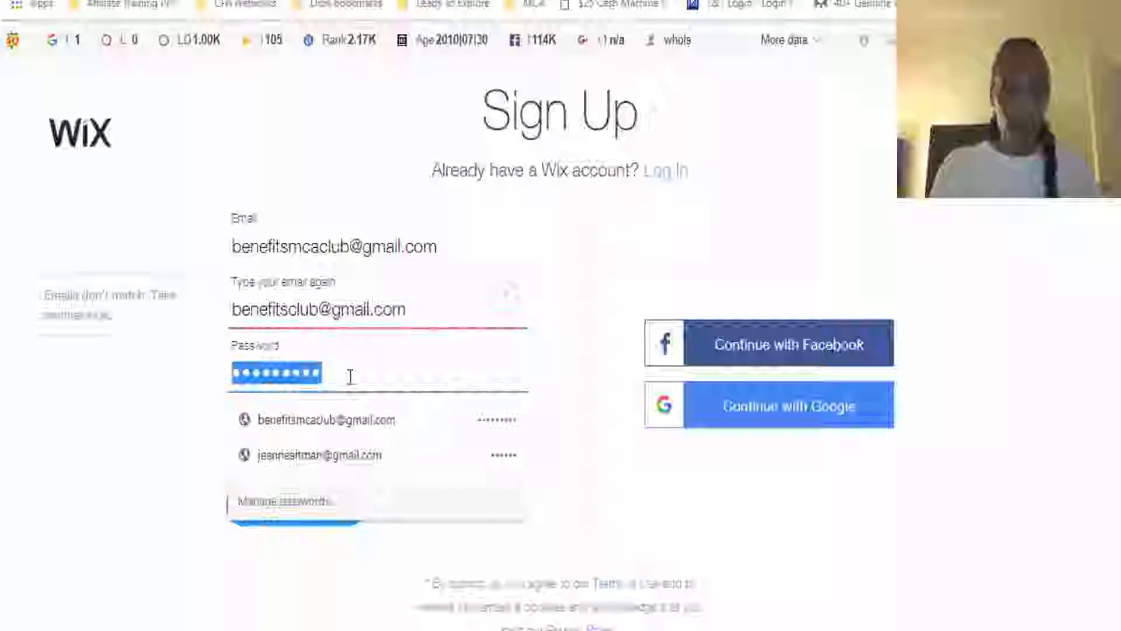
text(••••)
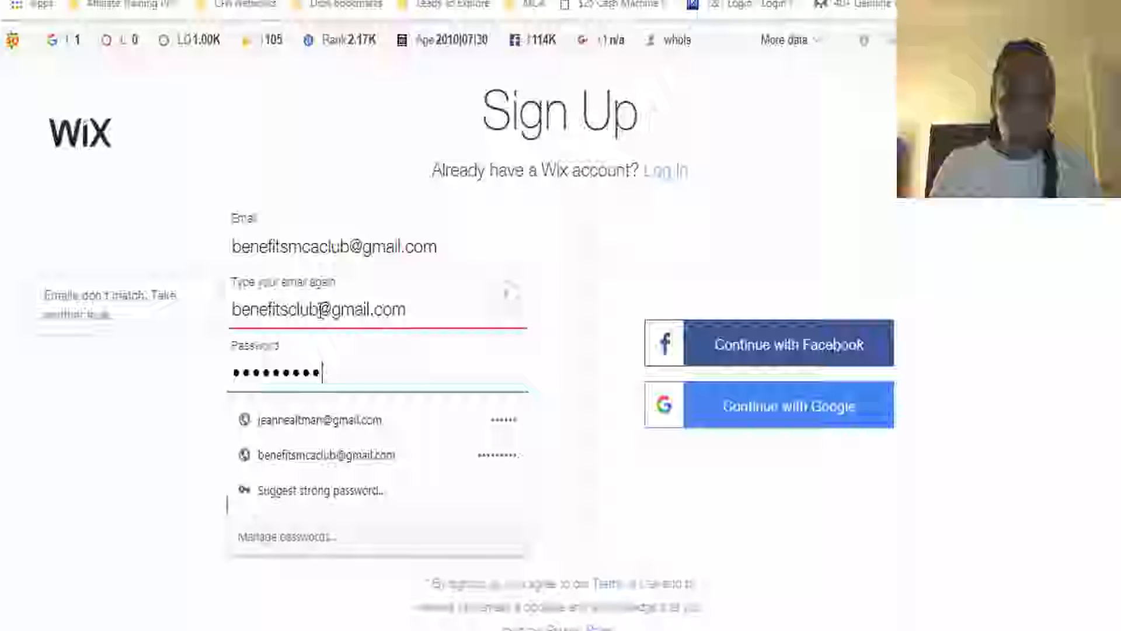
click(298, 309)
text(mca)
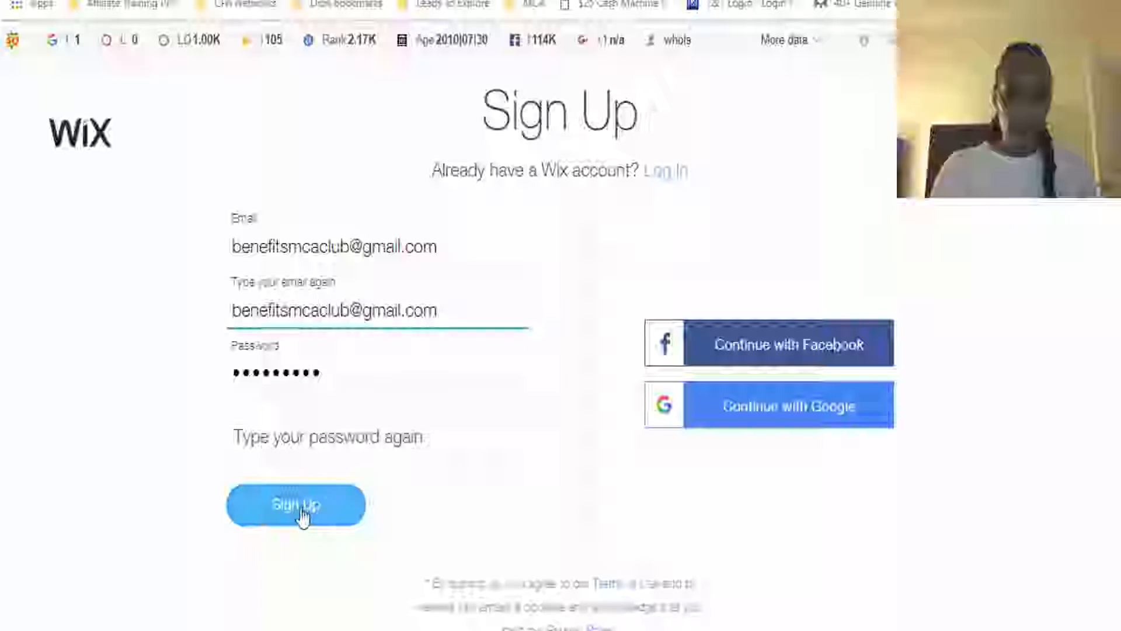
Repeat the account password in its confirmation field and submit the sign-up form
click(311, 441)
text(b)
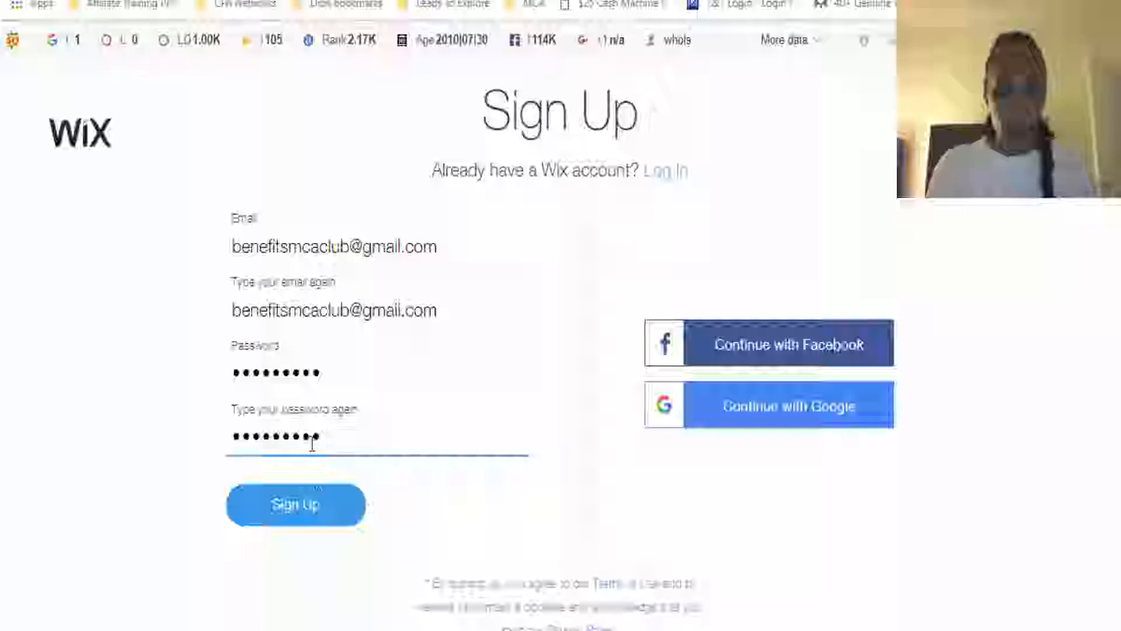
click(318, 507)
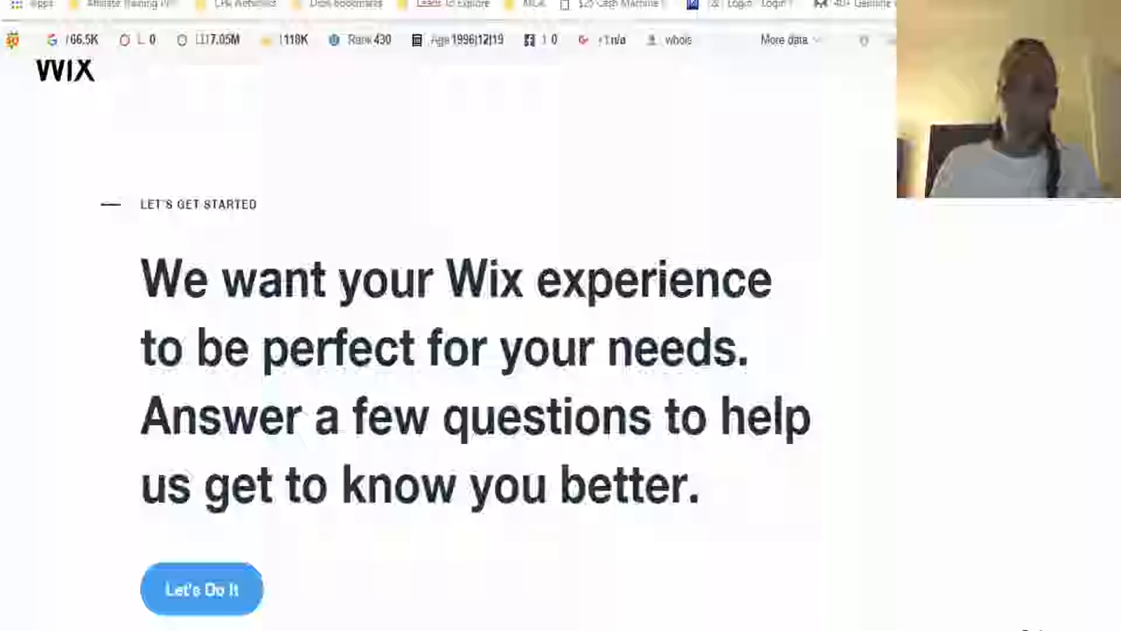
Skip the introductory questions and choose to create the website from a template with the Wix Editor
scroll(467, 350, down, 1)
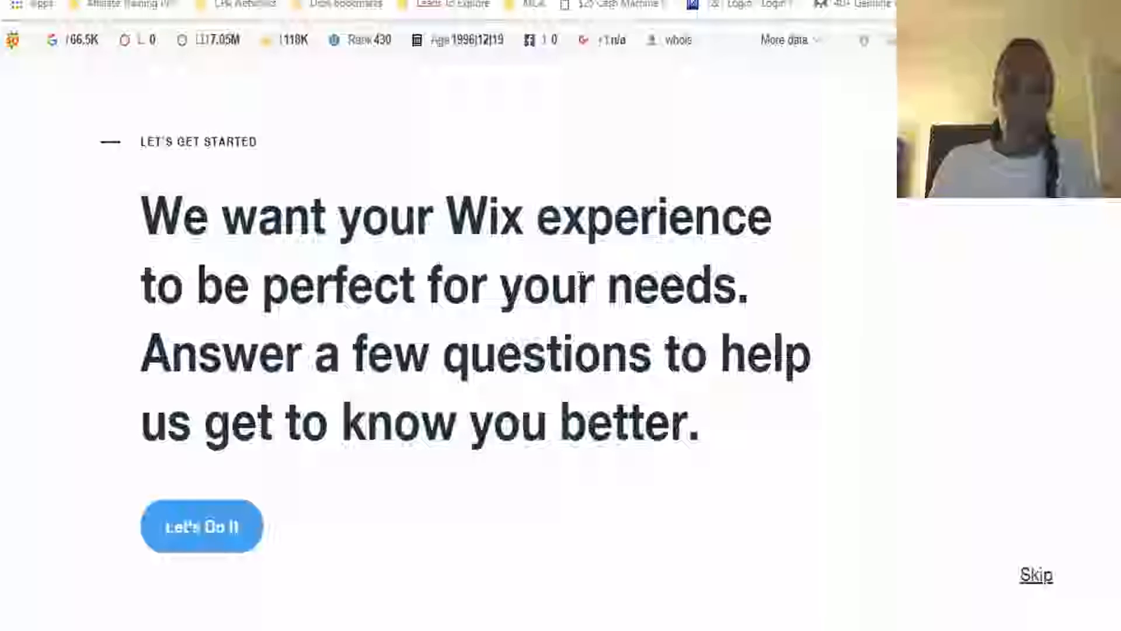
click(1034, 577)
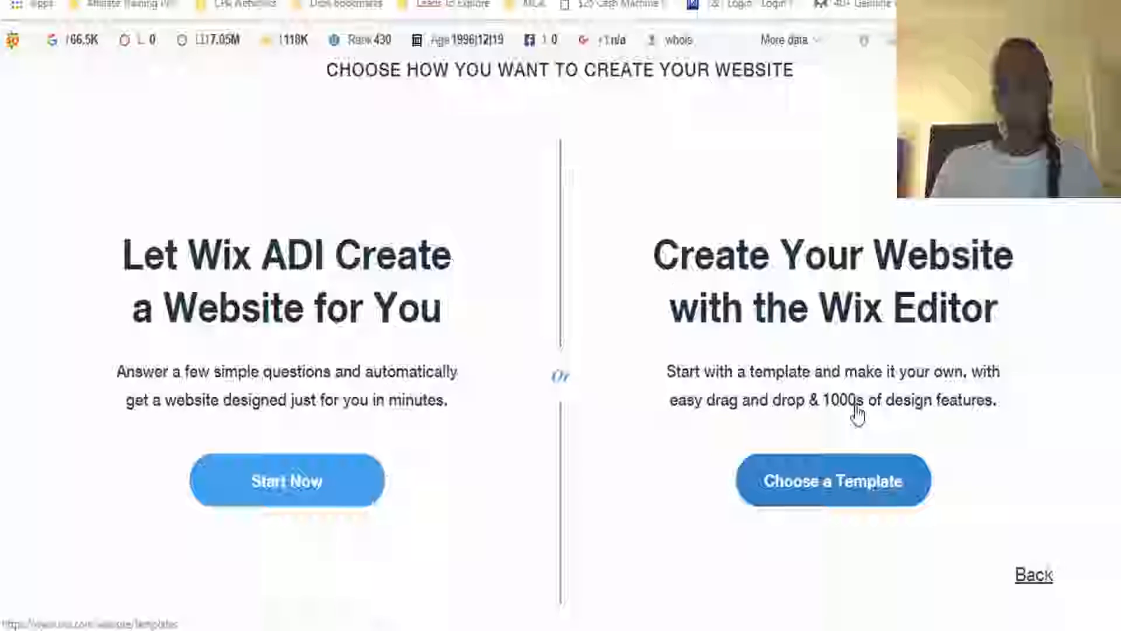
click(849, 487)
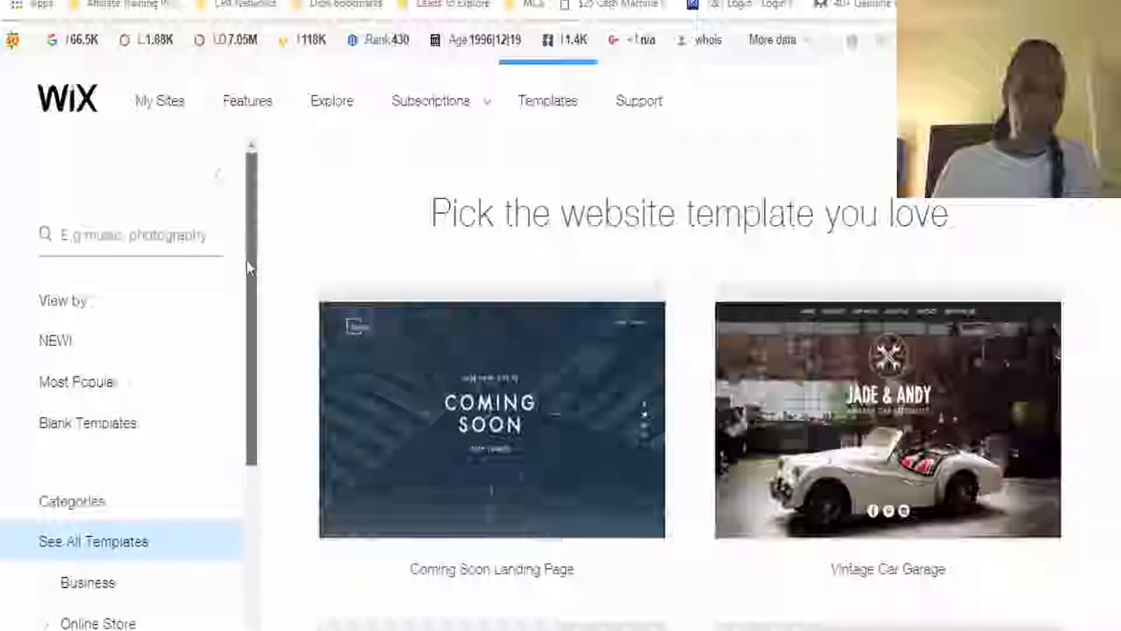
Browse the template gallery and its category list to see which kinds of website templates are offered
scroll(246, 280, down, 2)
drag(245, 300, 245, 298)
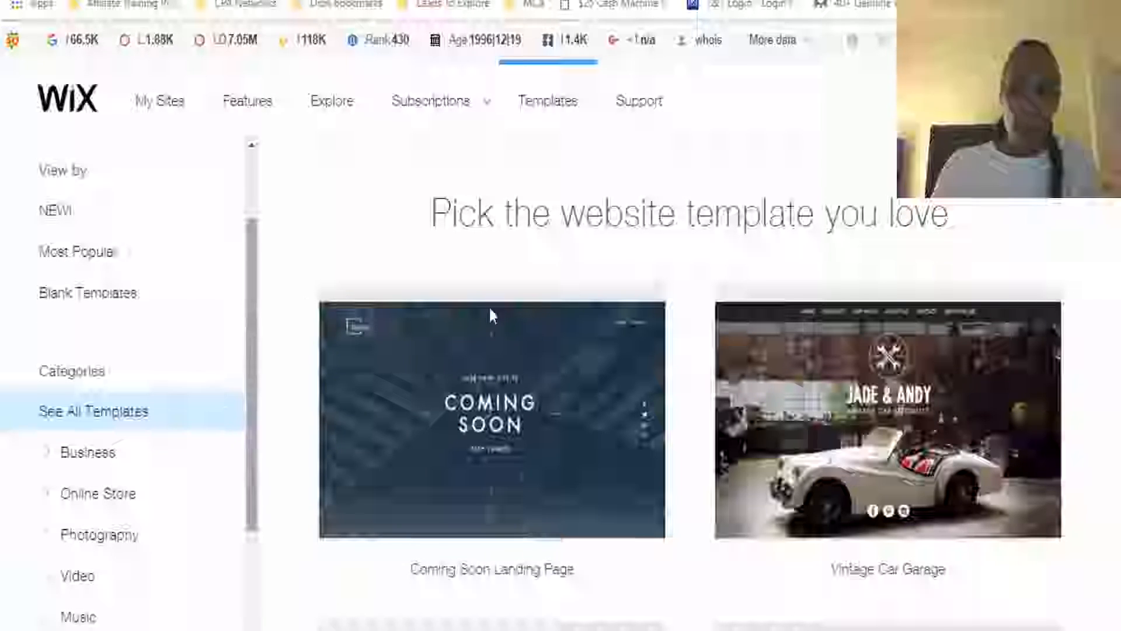
scroll(689, 350, down, 6)
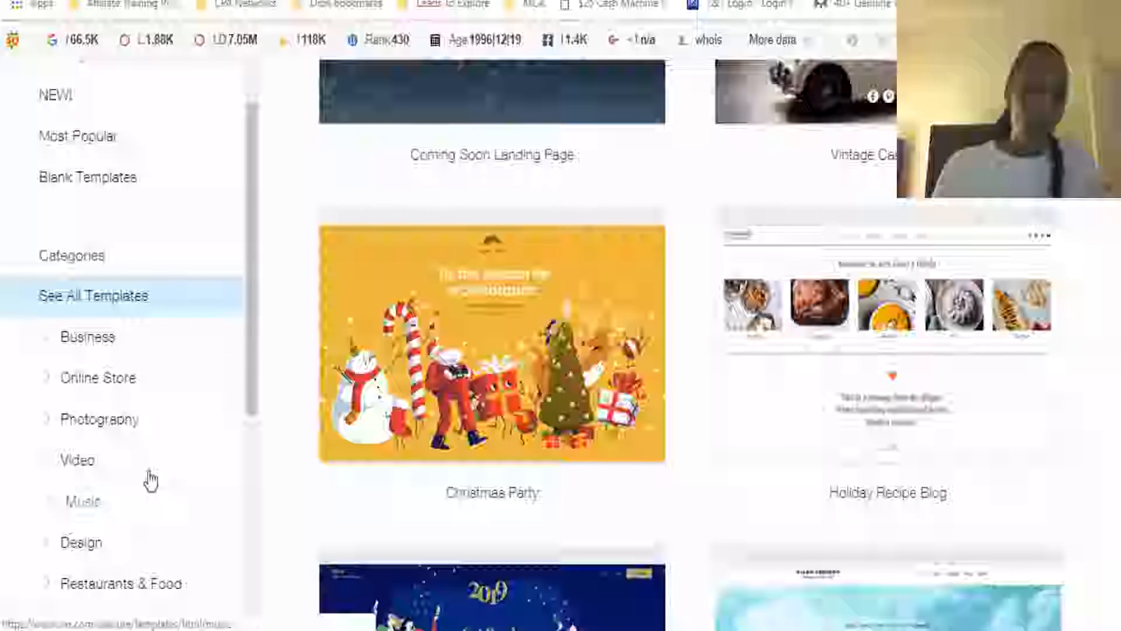
mouse_move(255, 344)
mouse_down()
mouse_move(240, 511)
mouse_move(251, 358)
mouse_up()
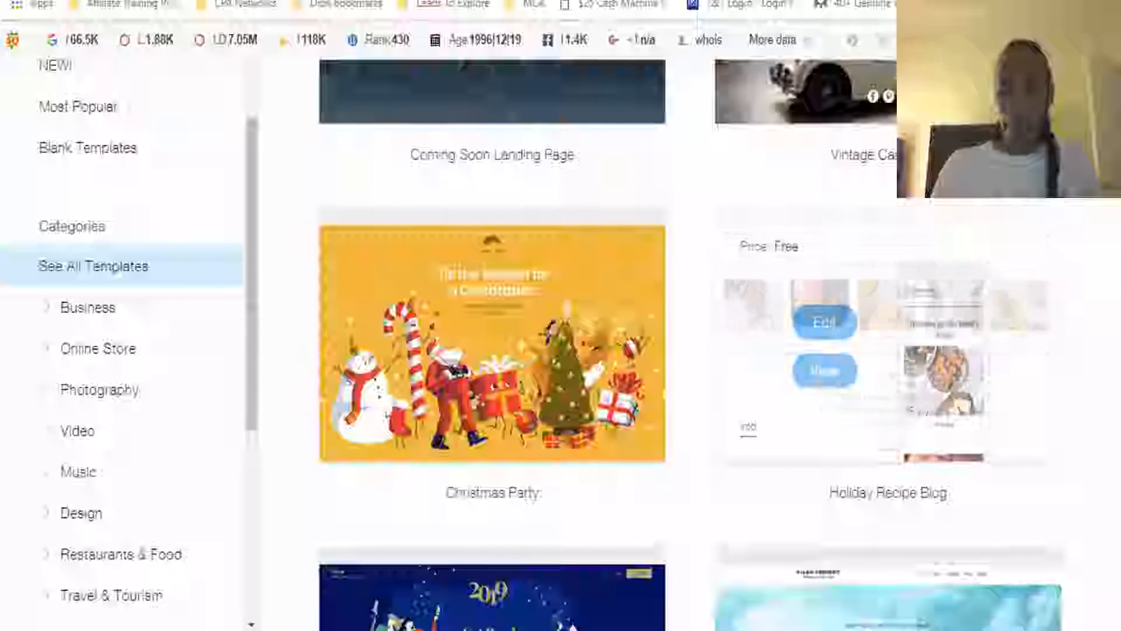
scroll(971, 258, down, 5)
scroll(689, 345, down, 9)
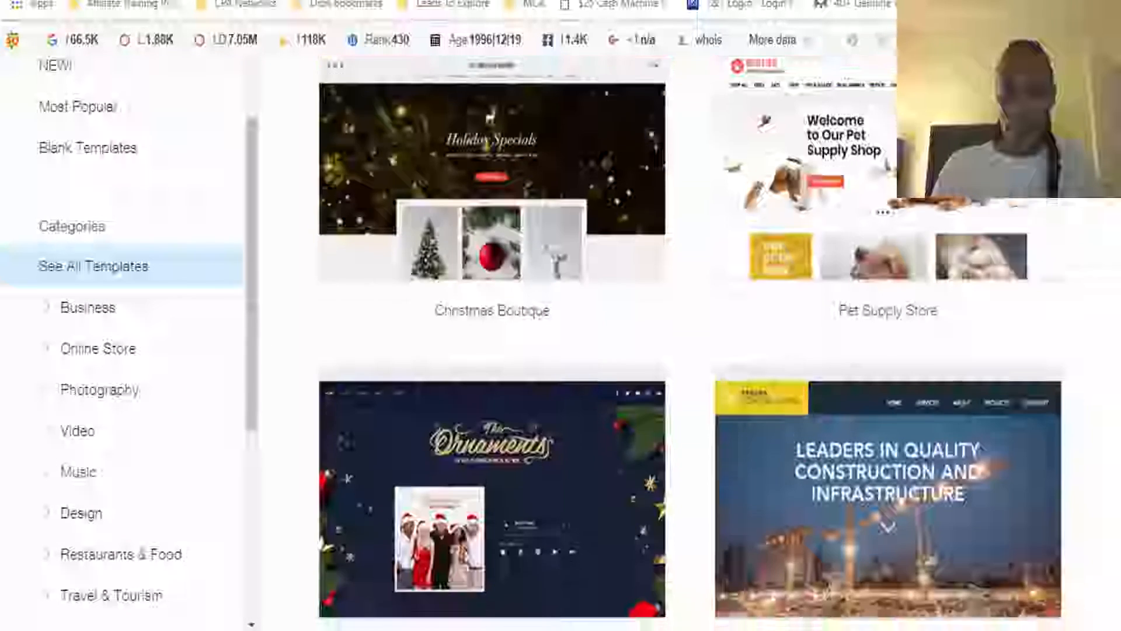
scroll(689, 345, up, 7)
scroll(689, 344, up, 10)
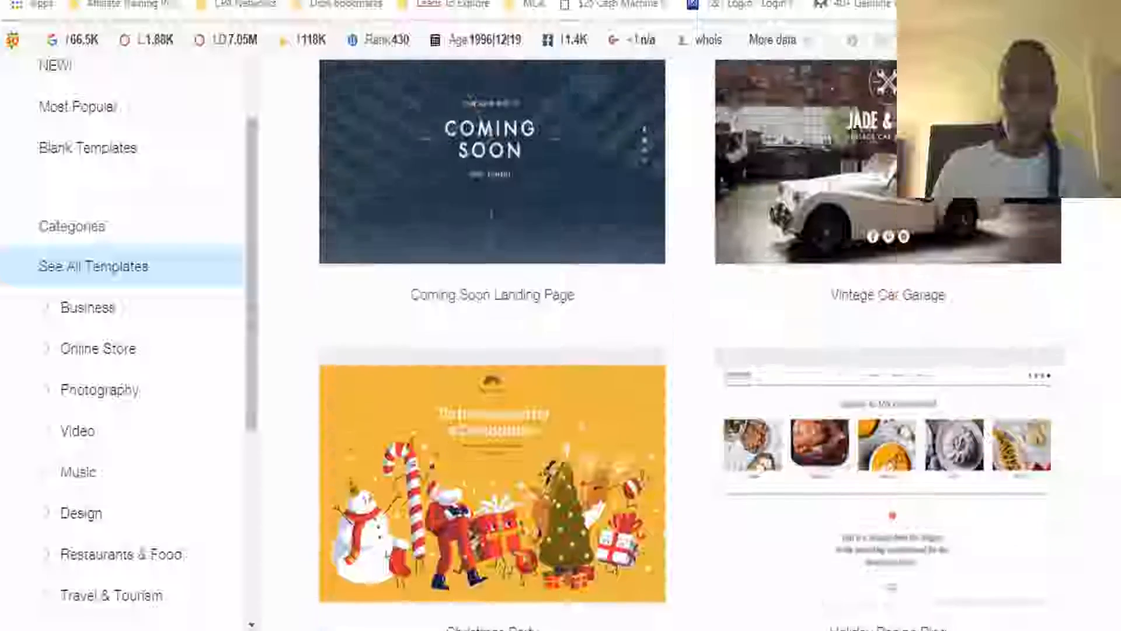
scroll(689, 344, up, 3)
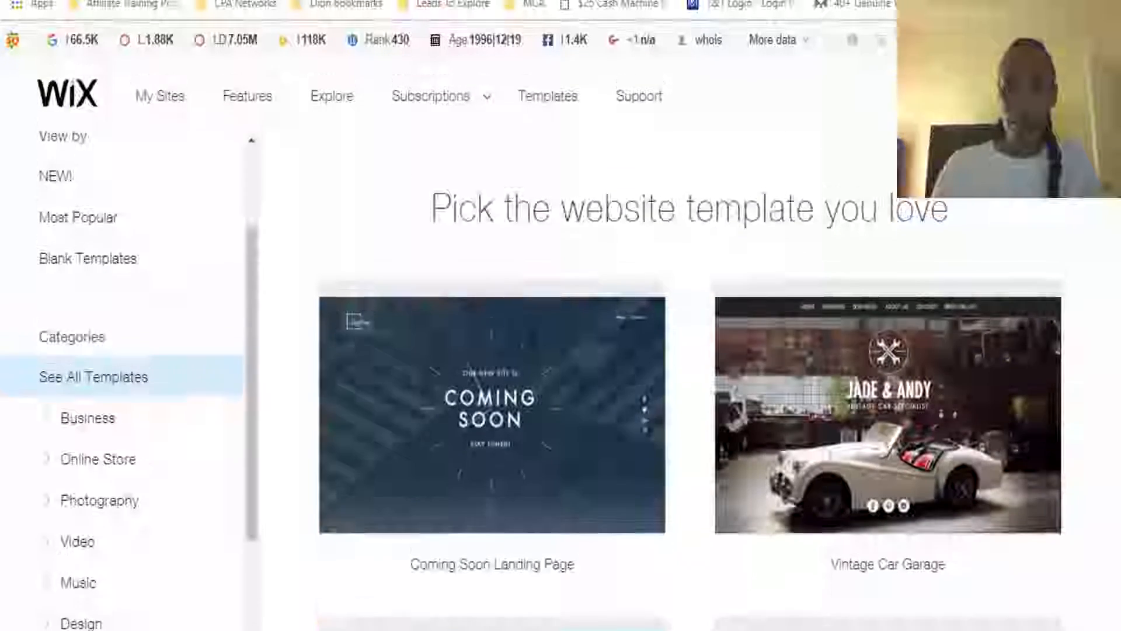
scroll(596, 222, down, 1)
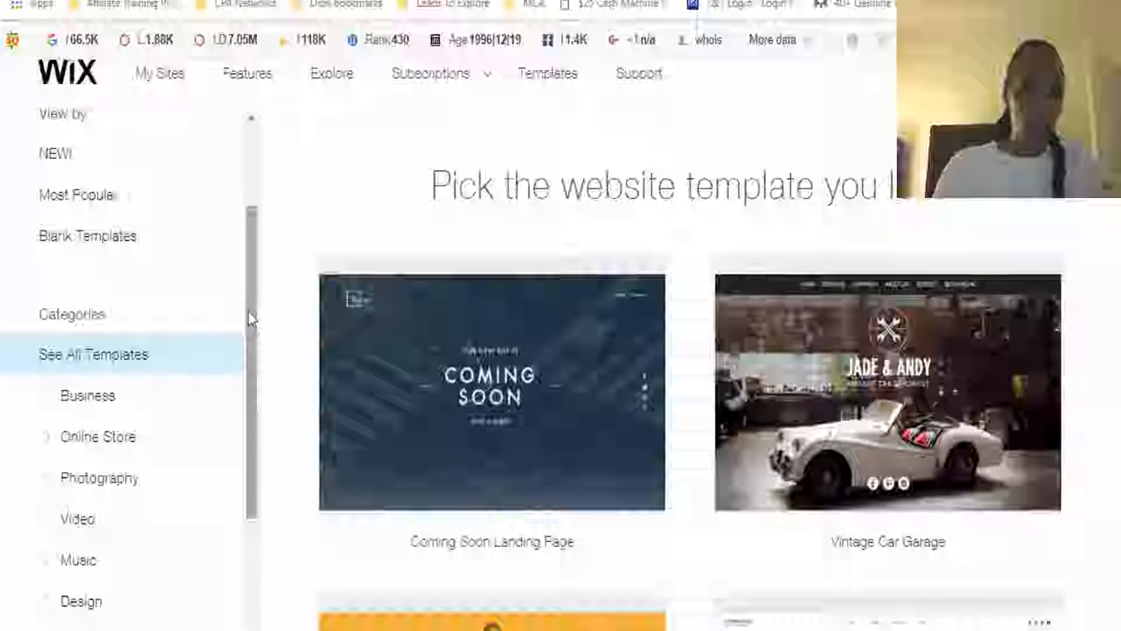
Open the blank Start from Scratch template for editing and dismiss the welcome video
click(91, 236)
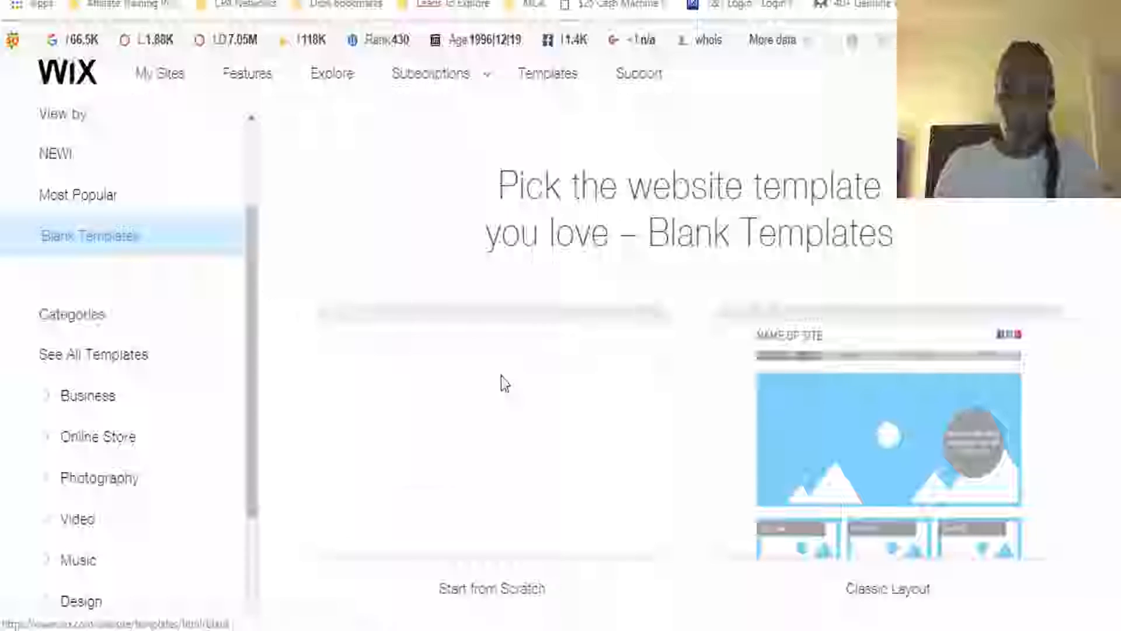
mouse_move(471, 432)
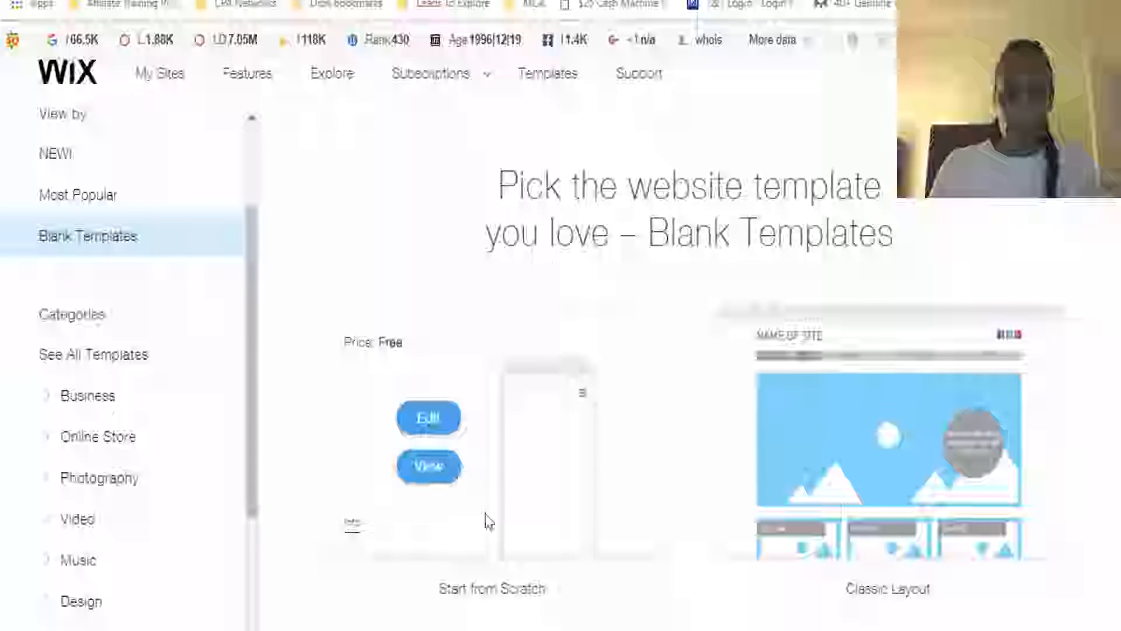
click(431, 421)
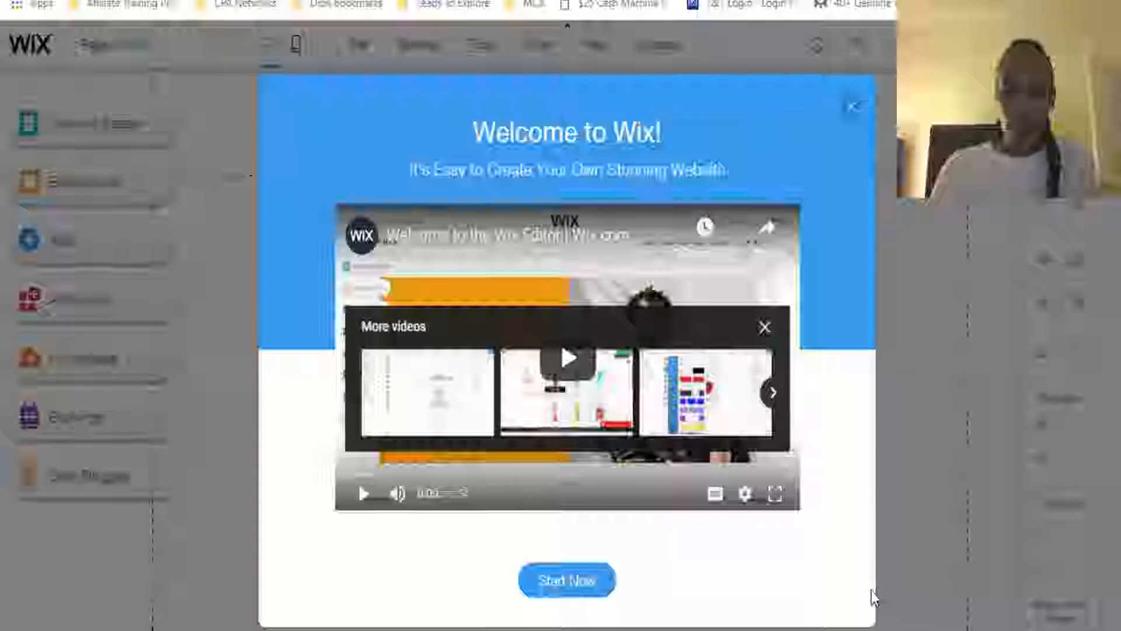
click(852, 107)
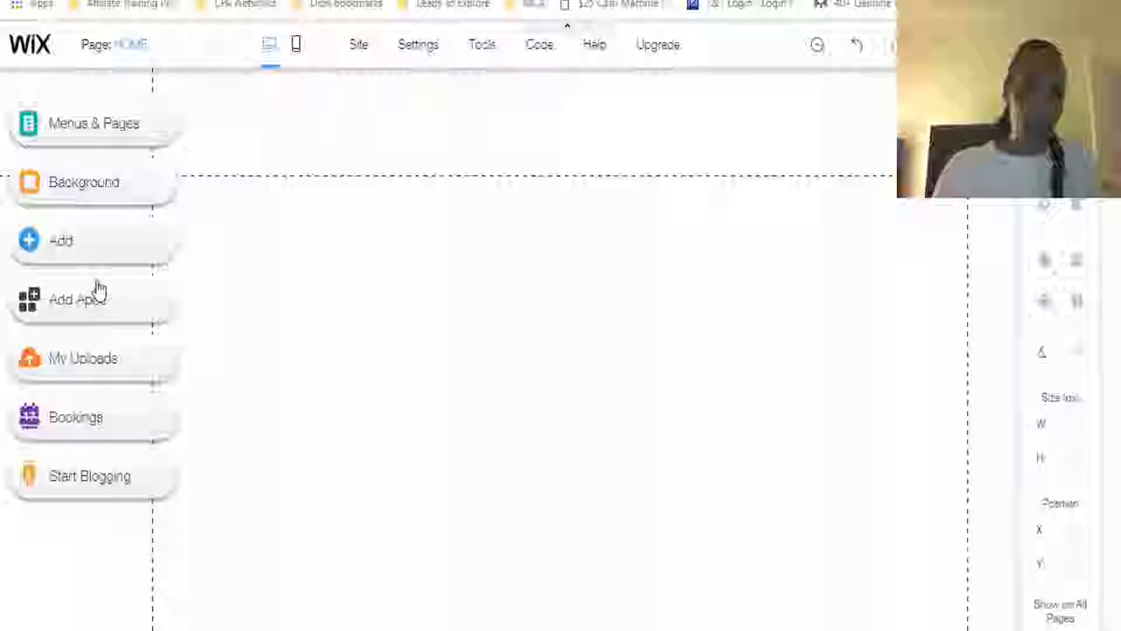
Check the page list in the site menu and close it
click(93, 134)
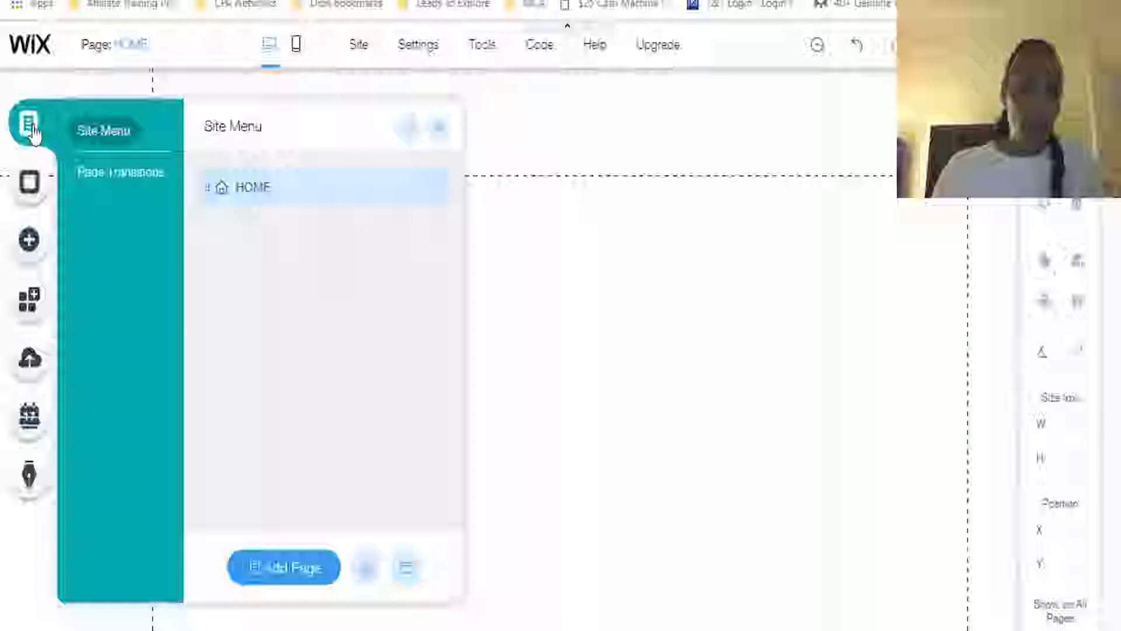
click(440, 129)
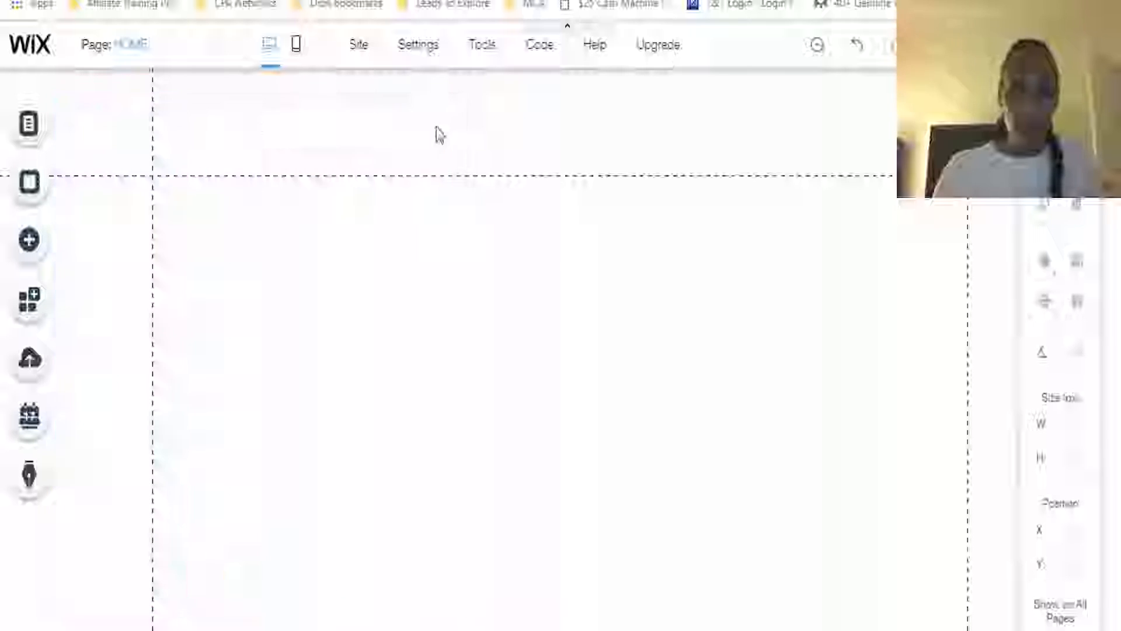
Set the home page background to the light periwinkle blue from the site colors and close the background settings
click(29, 186)
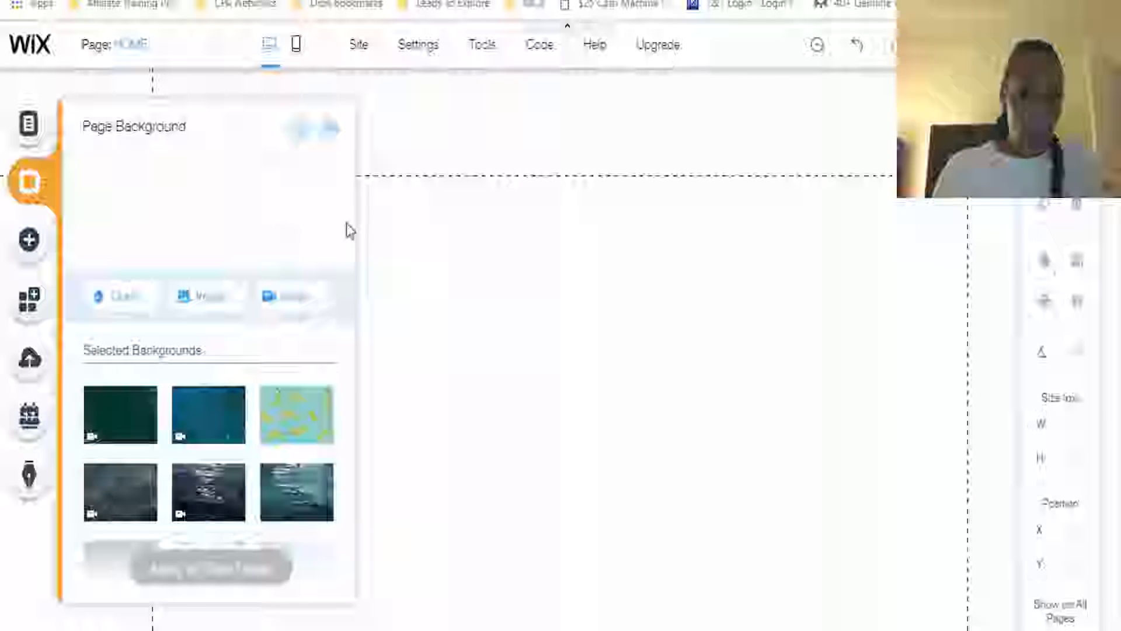
click(135, 299)
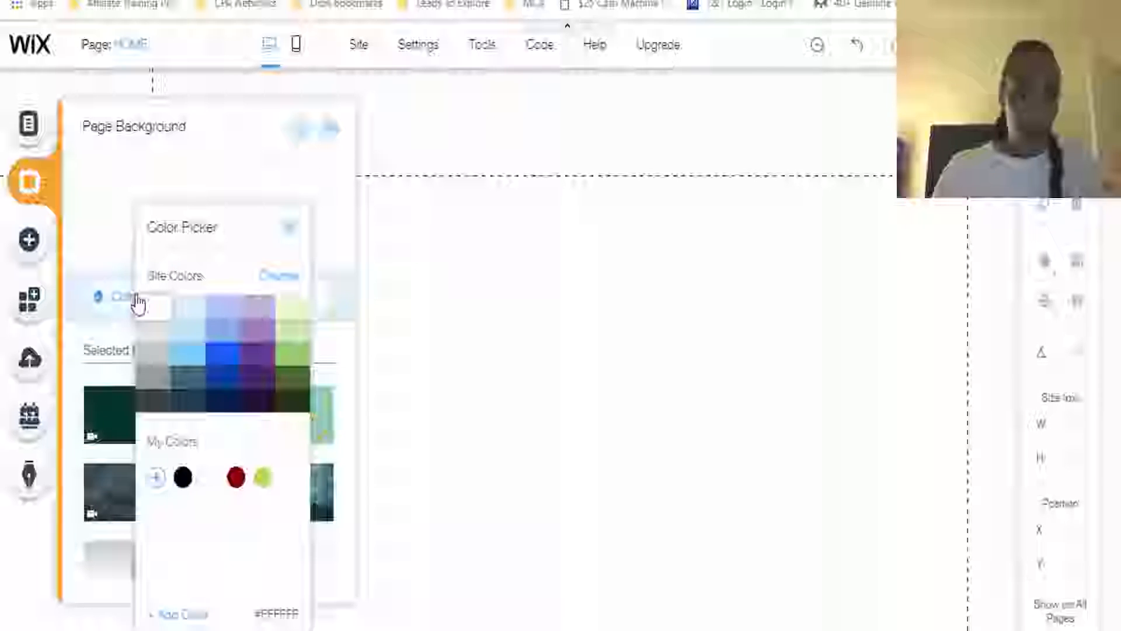
click(230, 314)
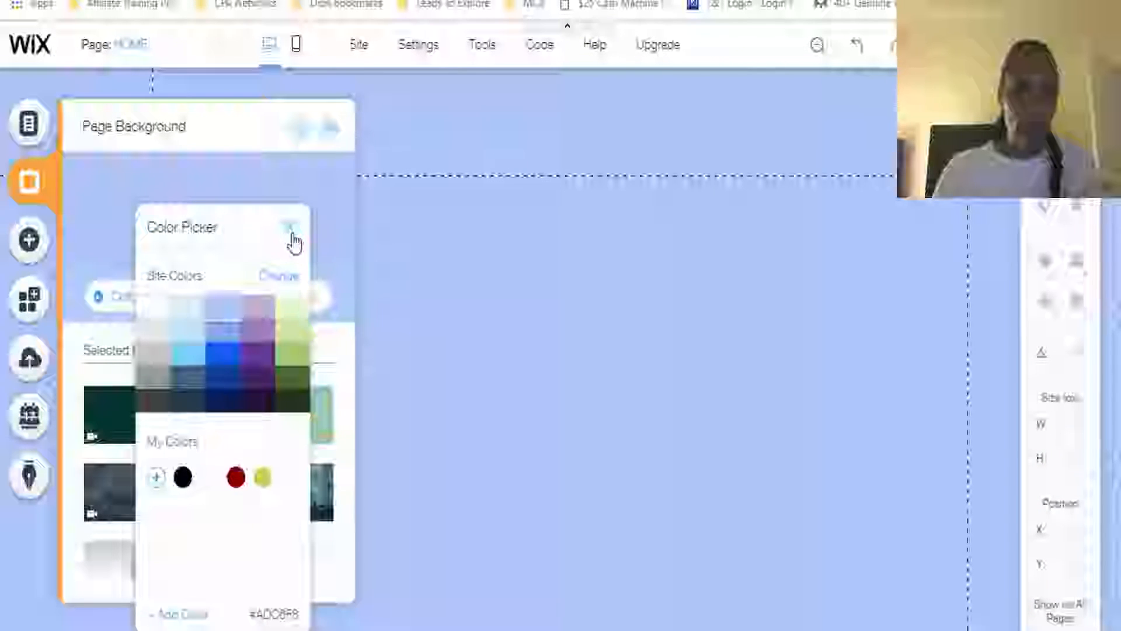
click(290, 228)
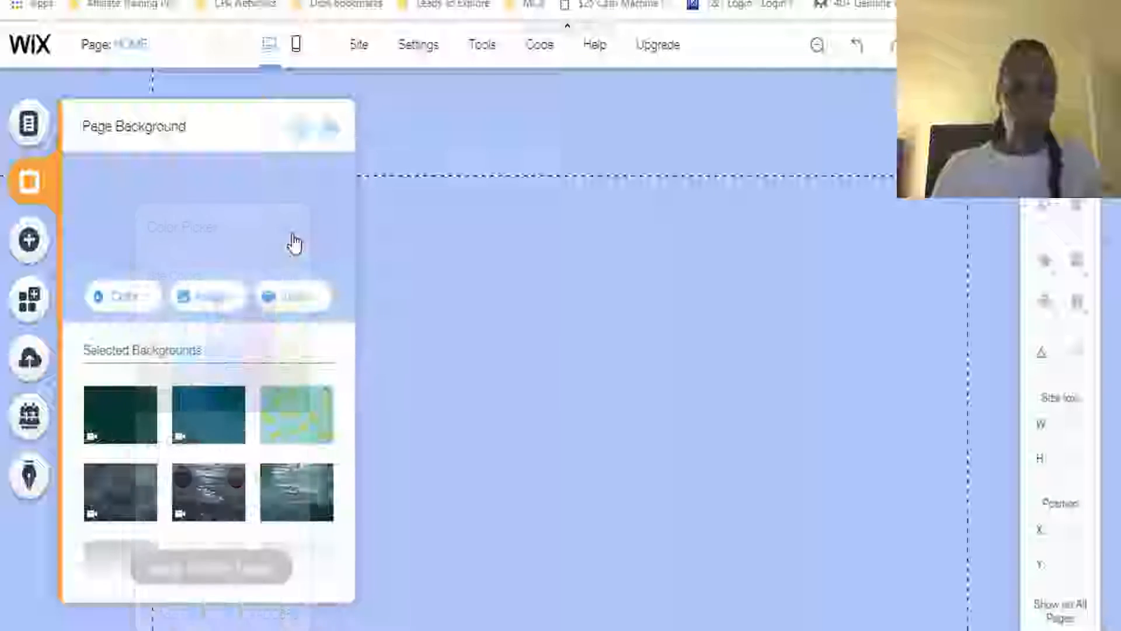
click(332, 130)
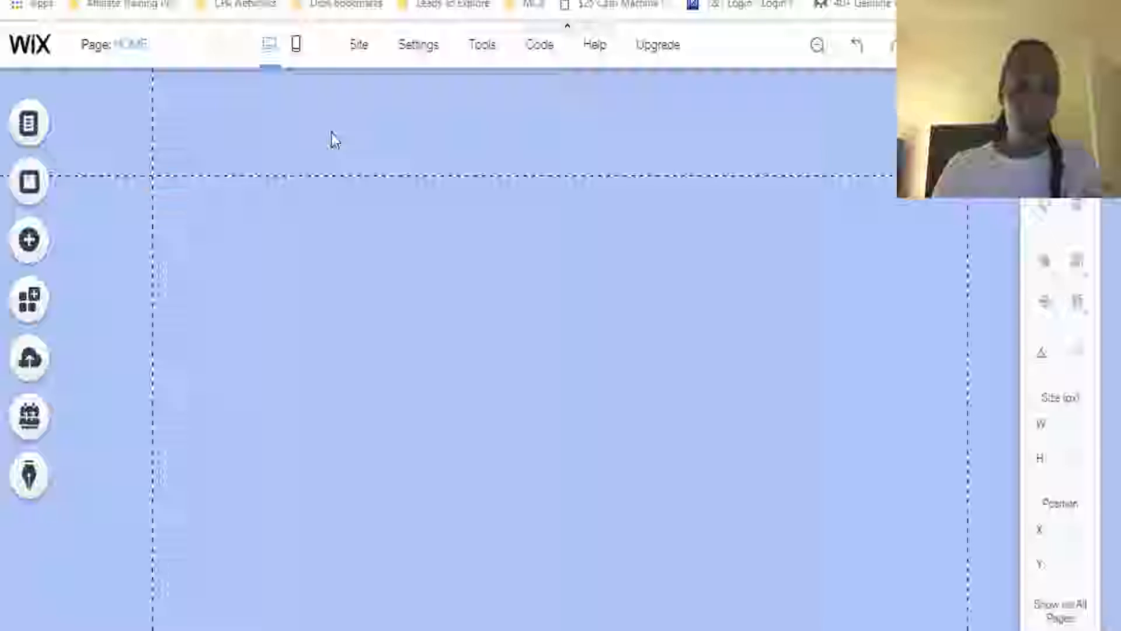
Add a Heading 3 text element near the top of the home page at about X 408, Y 133
click(27, 243)
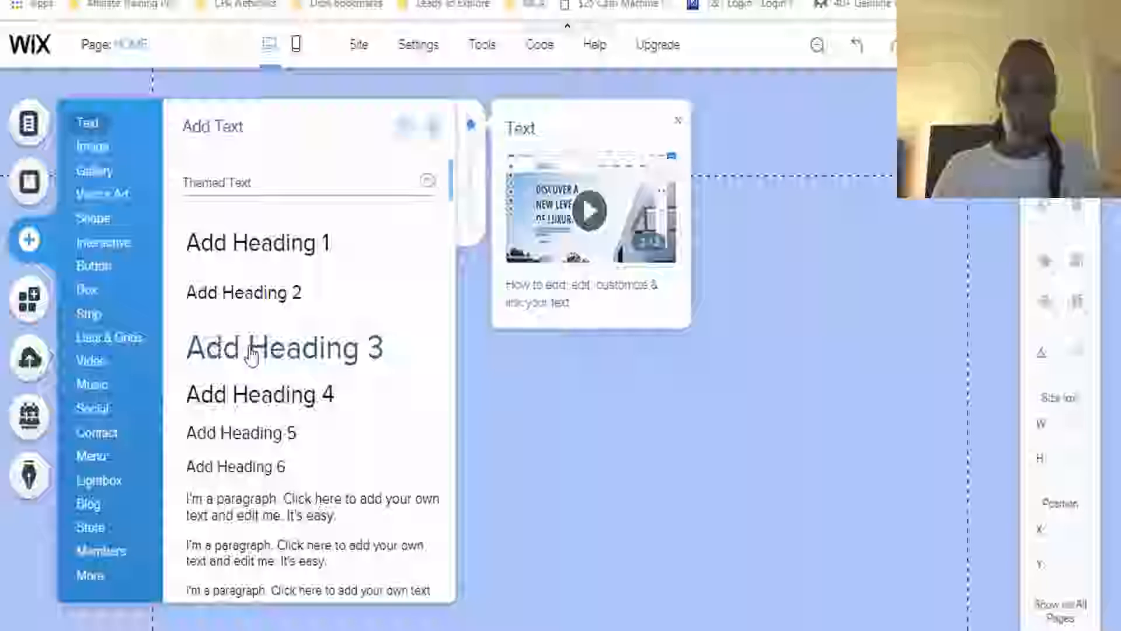
drag(251, 354, 555, 229)
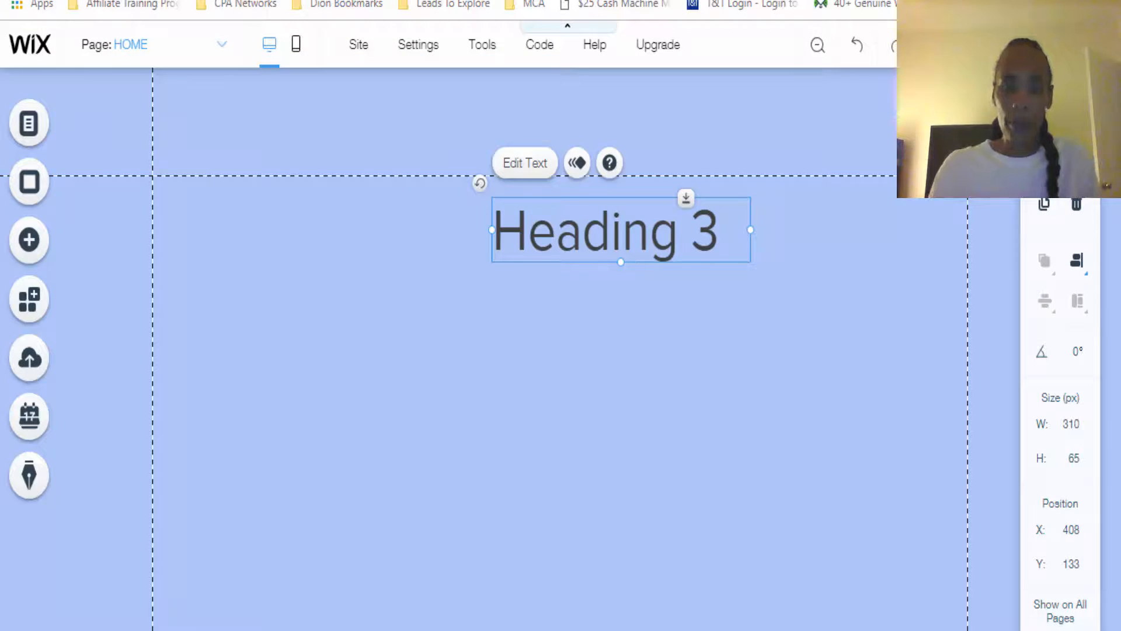
Switch to the $25 Cash Machine page and the WordPress landing page to examine their headlines as examples
key(ctrl+Tab)
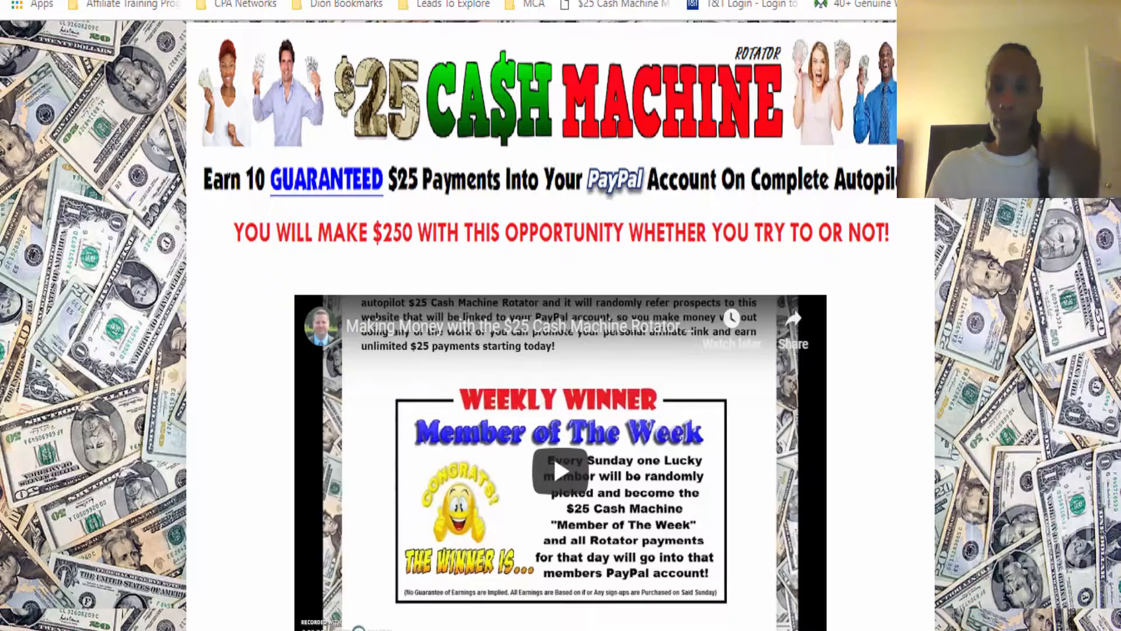
key(ctrl+Tab)
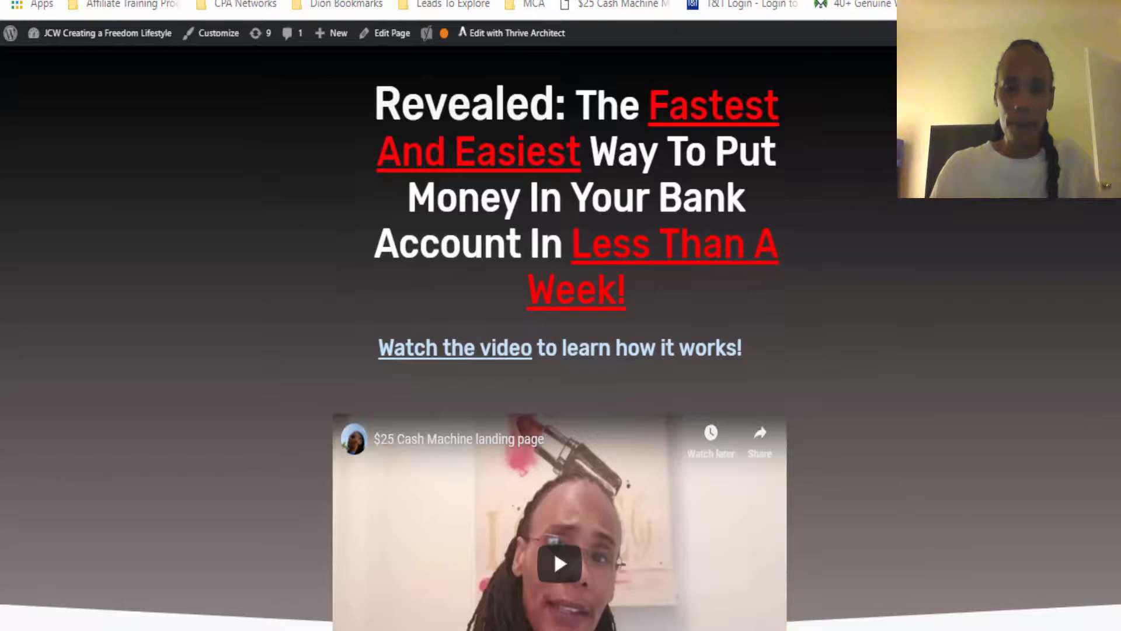
Copy the full "Revealed: The Fastest And Easiest Way..." headline from the example landing page
drag(379, 100, 758, 273)
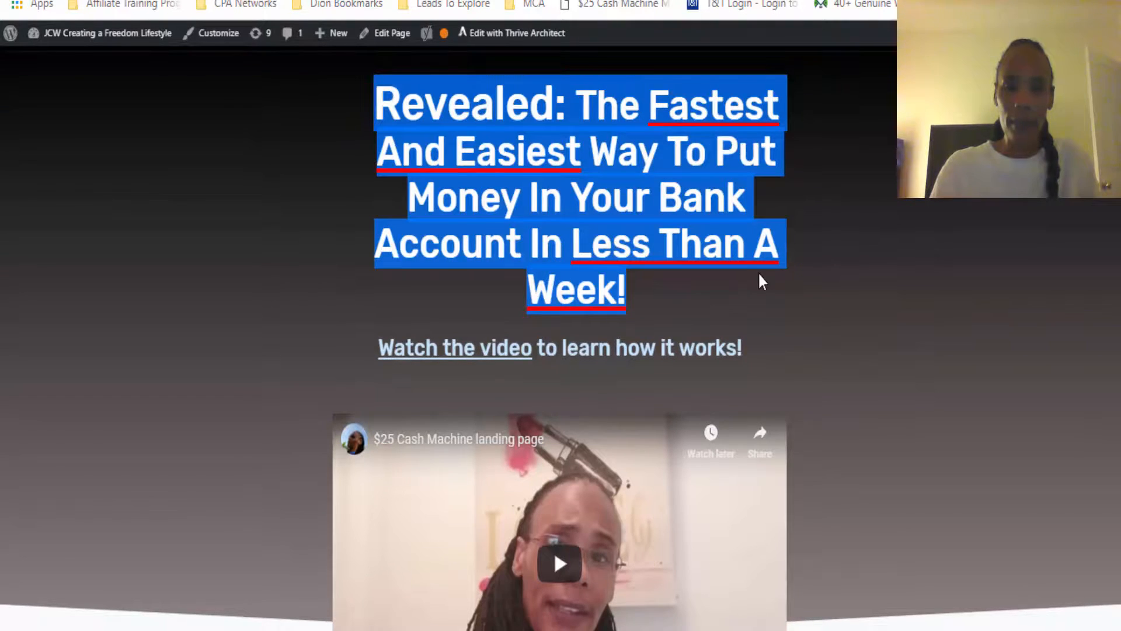
right_click(696, 213)
click(737, 225)
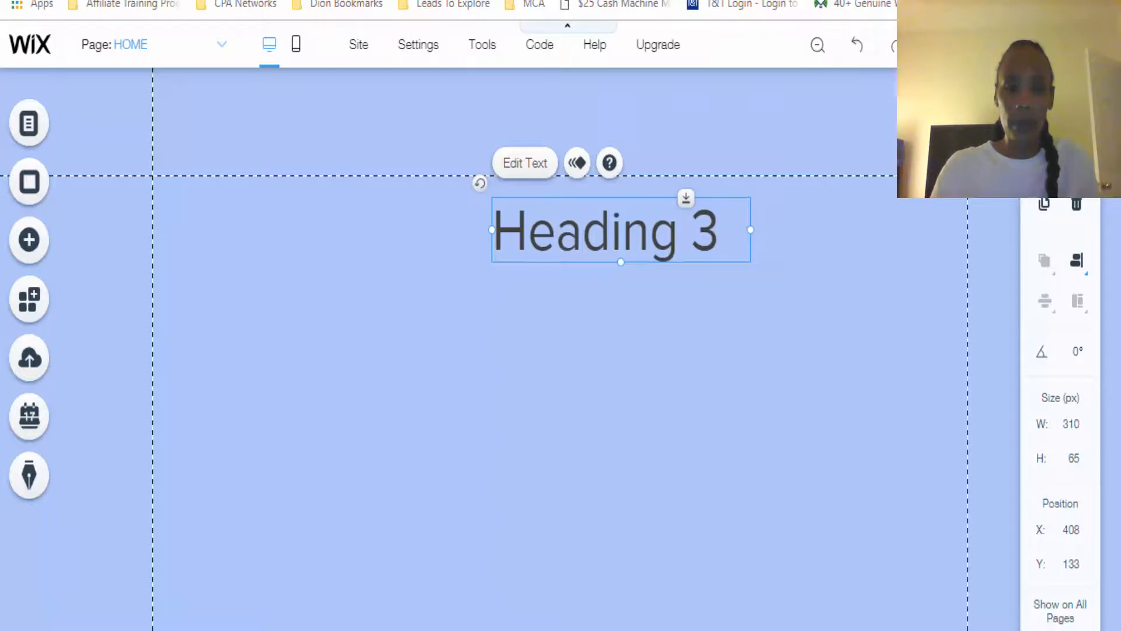
Replace the Heading 3 placeholder with the copied headline and widen its text box on both sides to about 752 px
double_click(546, 233)
right_click(546, 233)
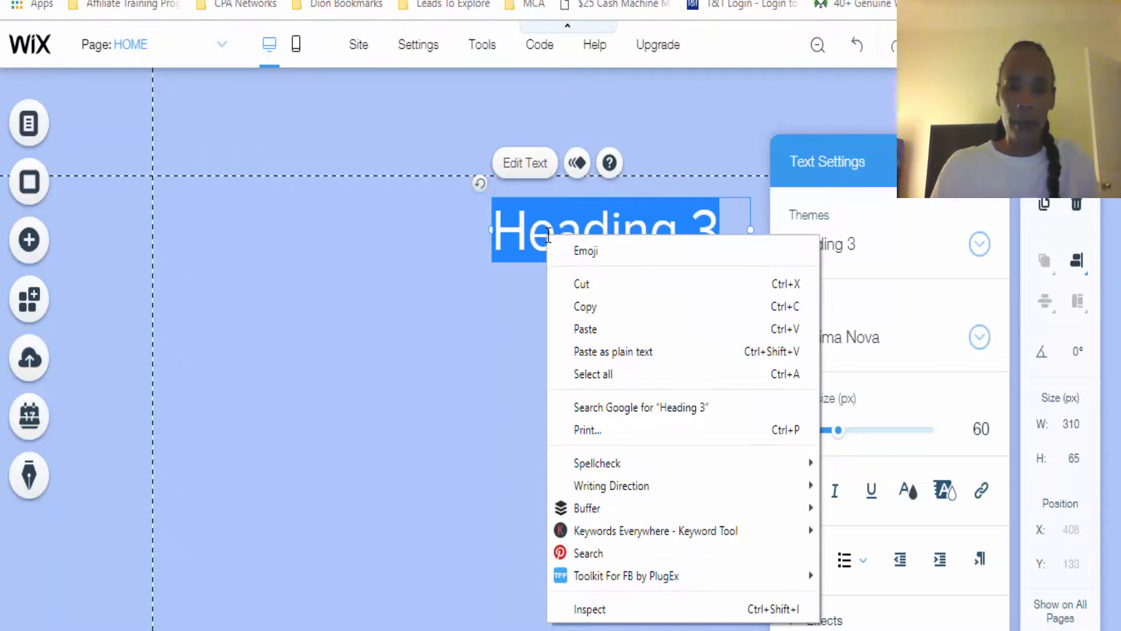
click(585, 326)
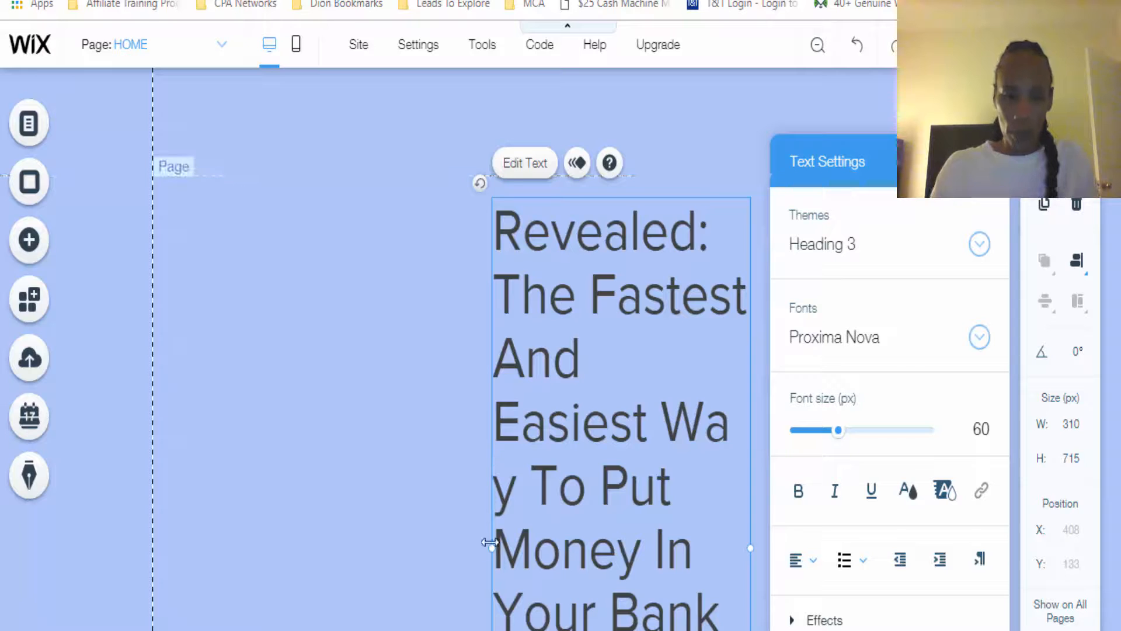
drag(489, 546, 229, 460)
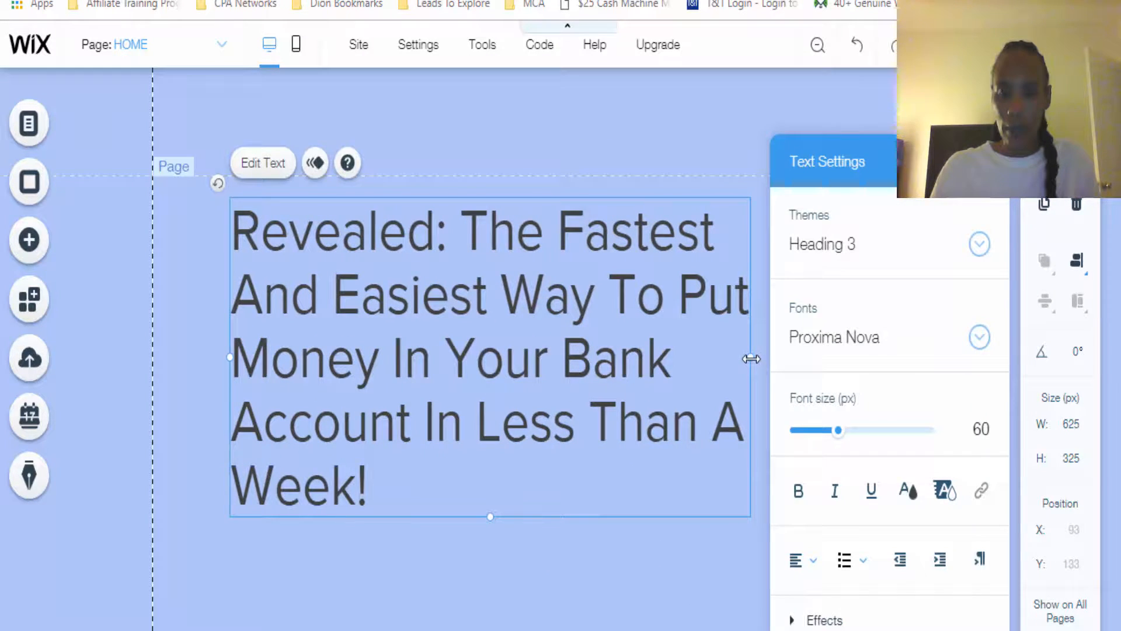
drag(752, 358, 856, 334)
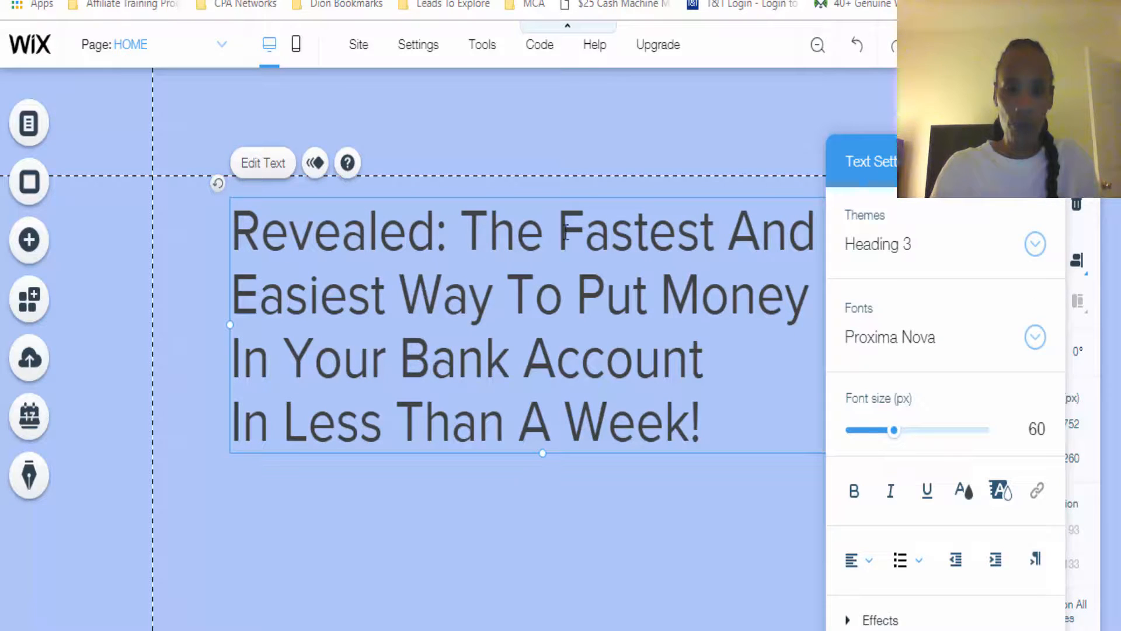
Color the words "Fastest And Easiest Way" in the headline with a new custom red, F20000, and add it to the saved colors
drag(559, 231, 499, 302)
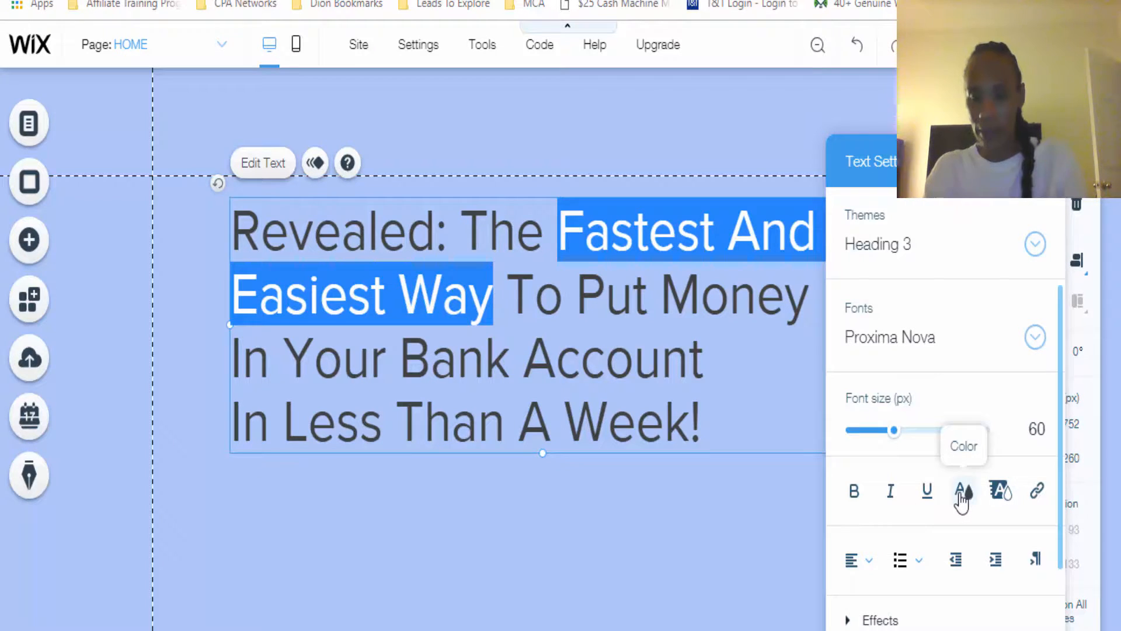
click(962, 494)
click(916, 476)
click(860, 479)
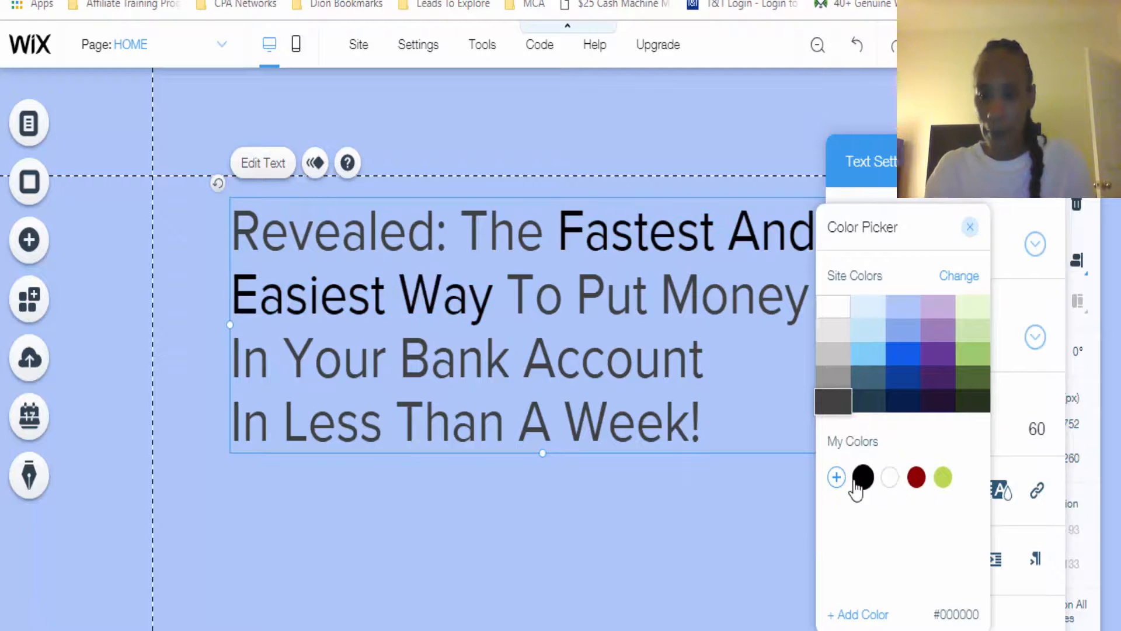
click(836, 478)
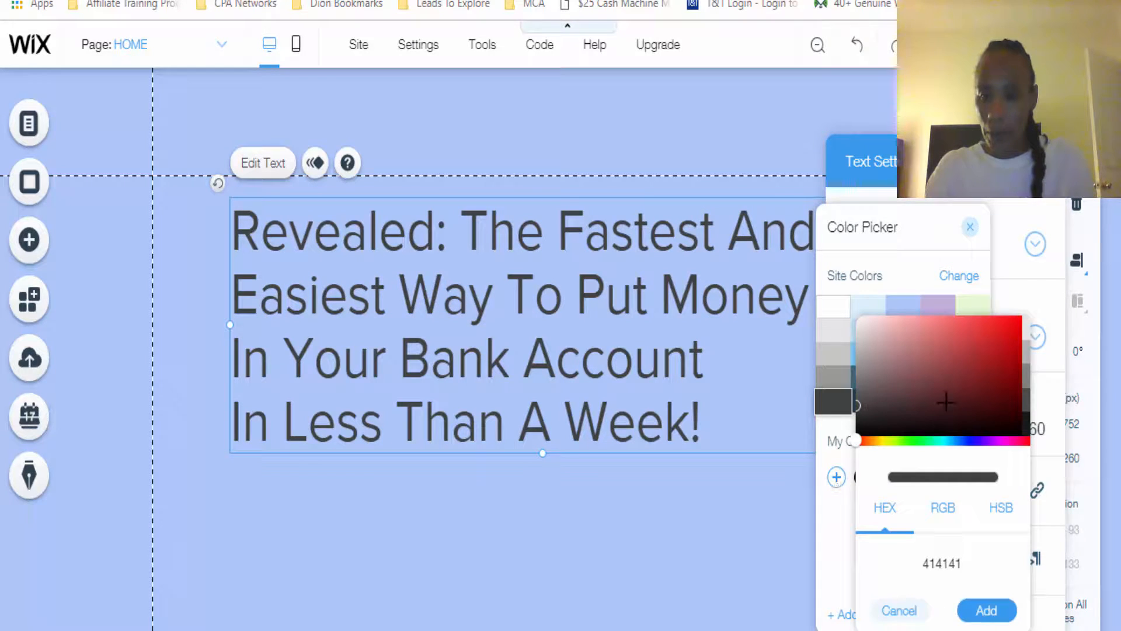
click(1013, 324)
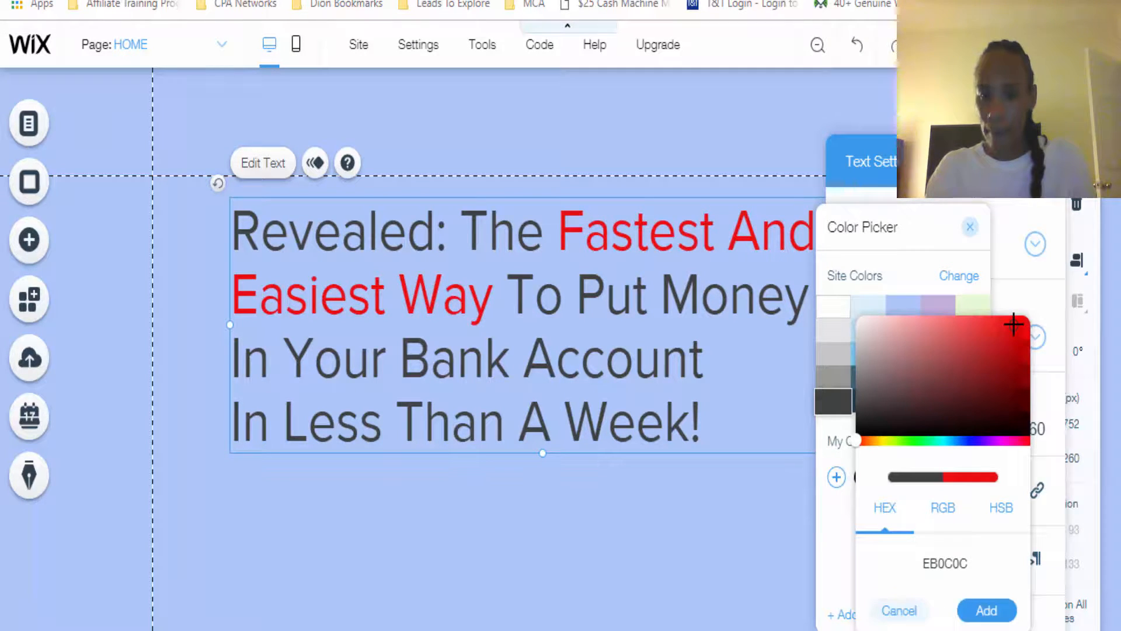
drag(1015, 325, 1023, 320)
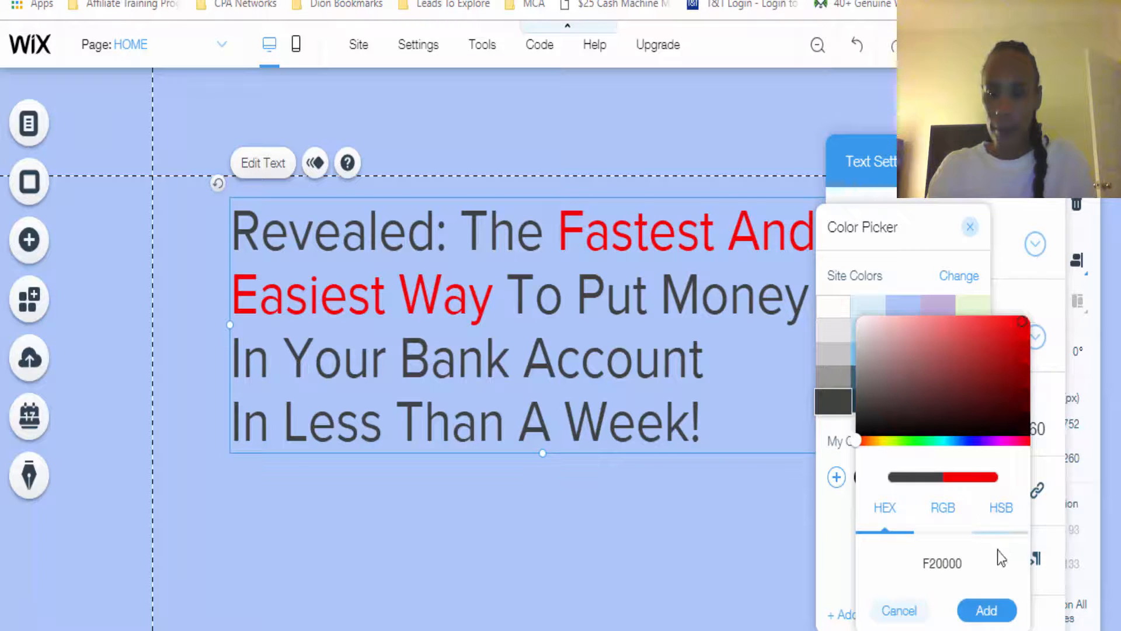
click(987, 610)
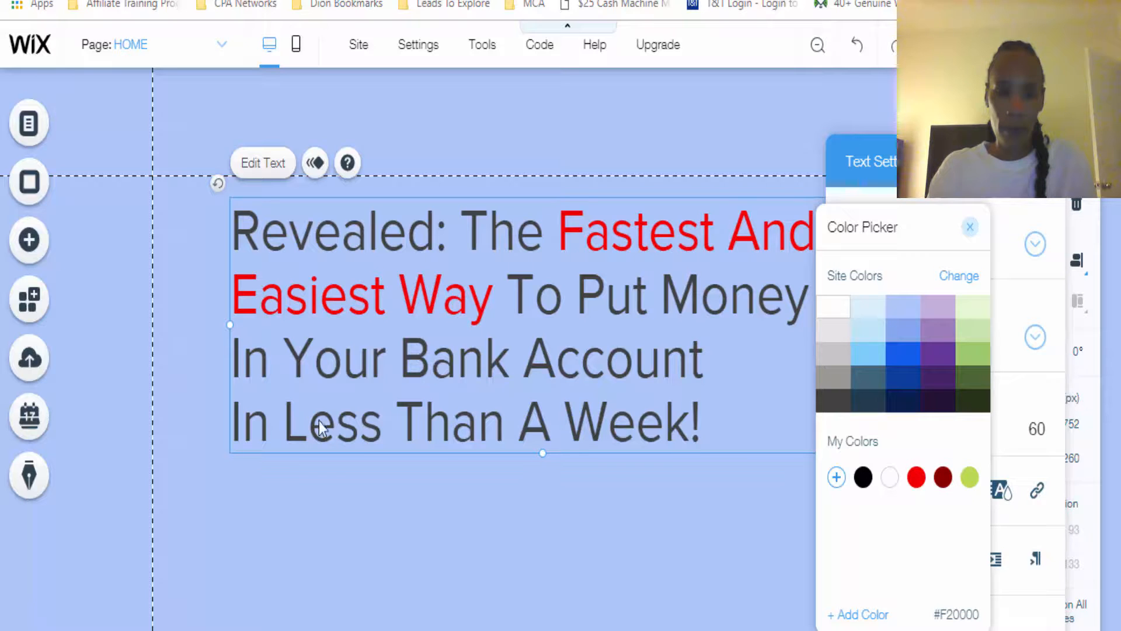
Color the words "Less Than A Week!" in the headline with the saved red F20000
click(399, 421)
double_click(400, 422)
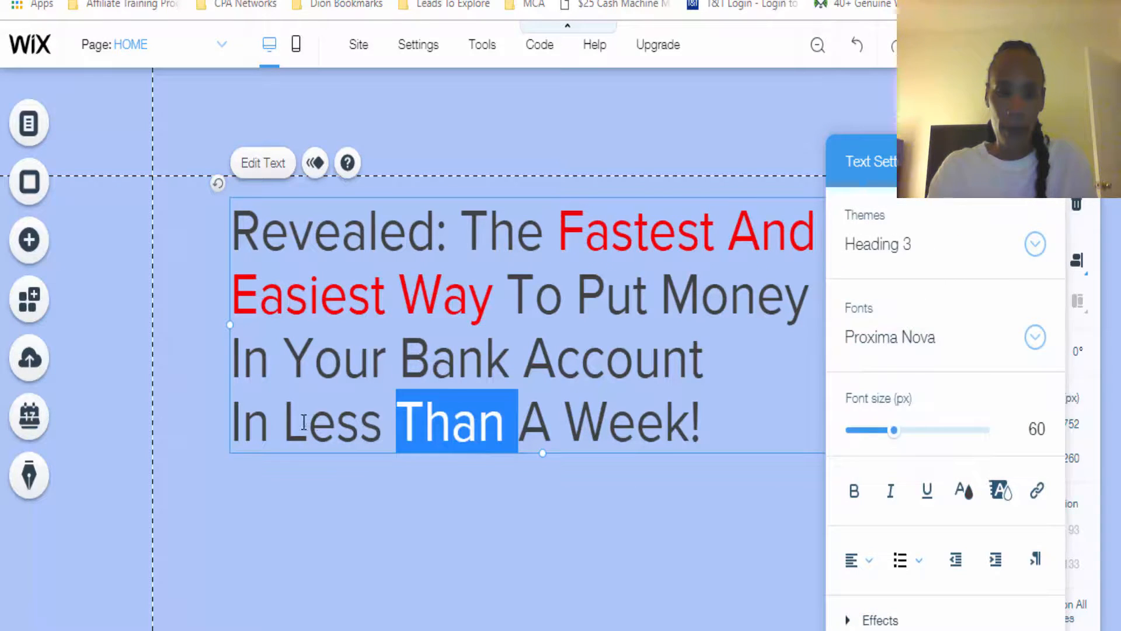
drag(283, 422, 723, 420)
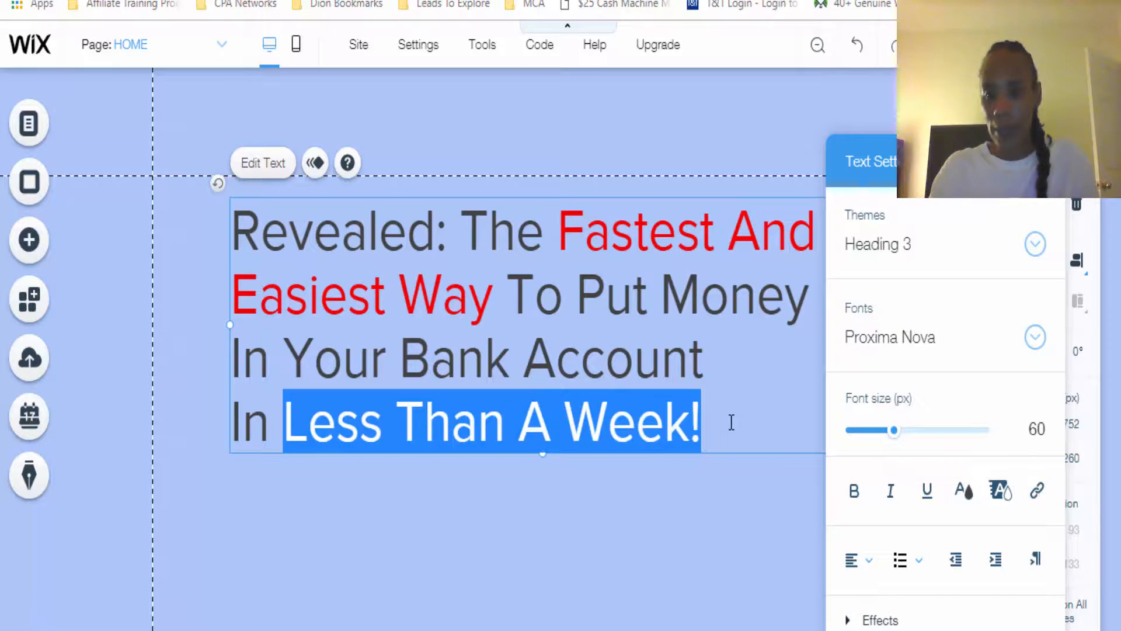
click(965, 493)
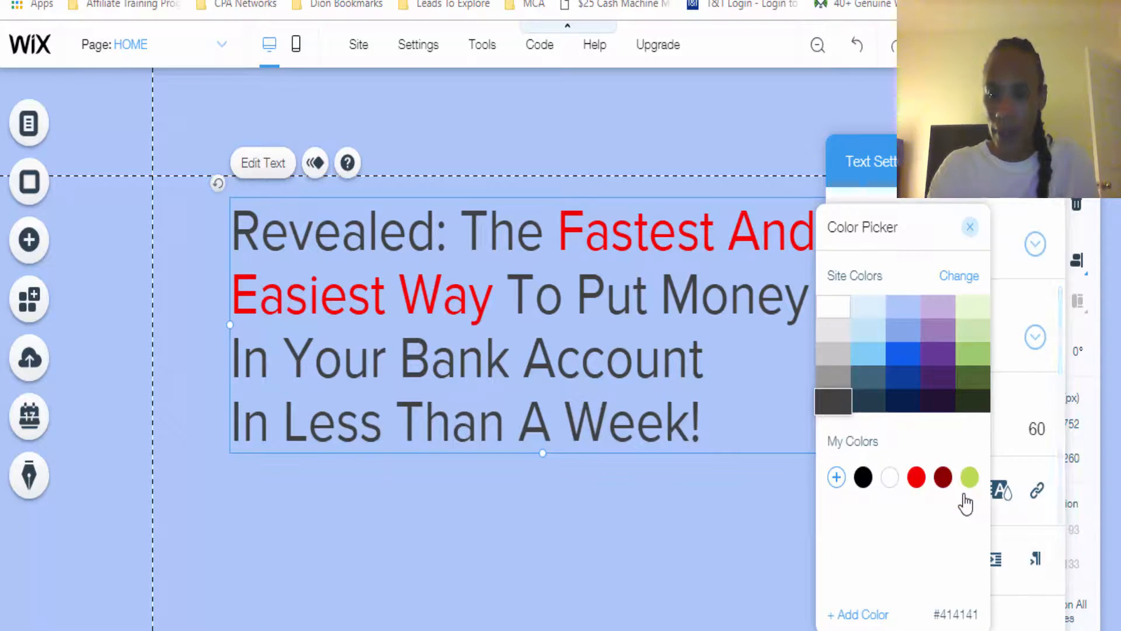
click(915, 478)
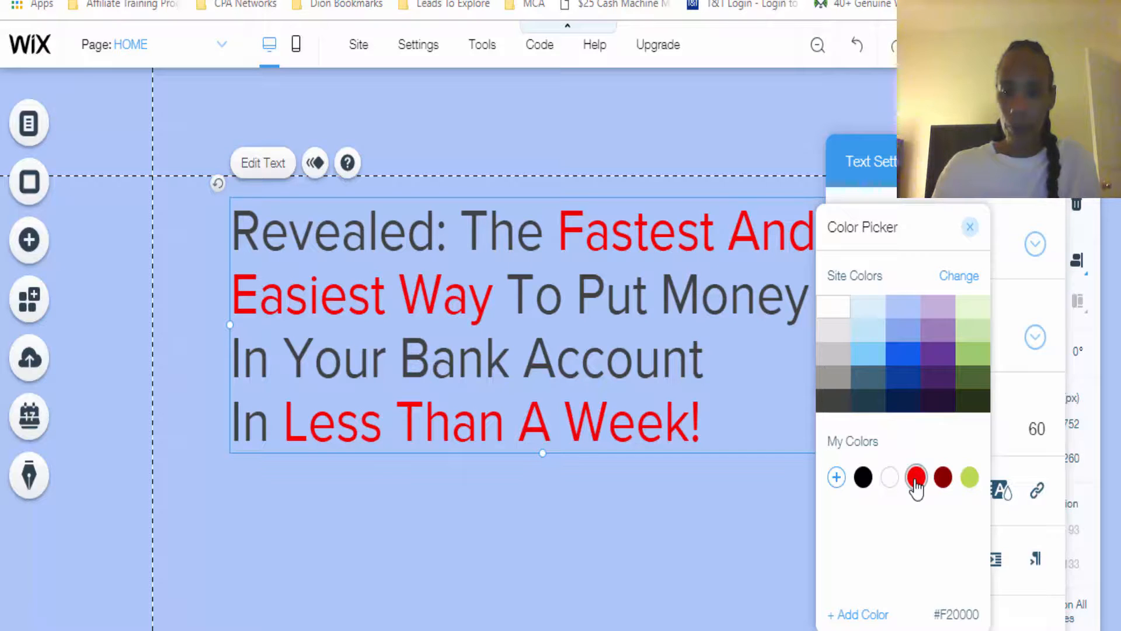
click(720, 516)
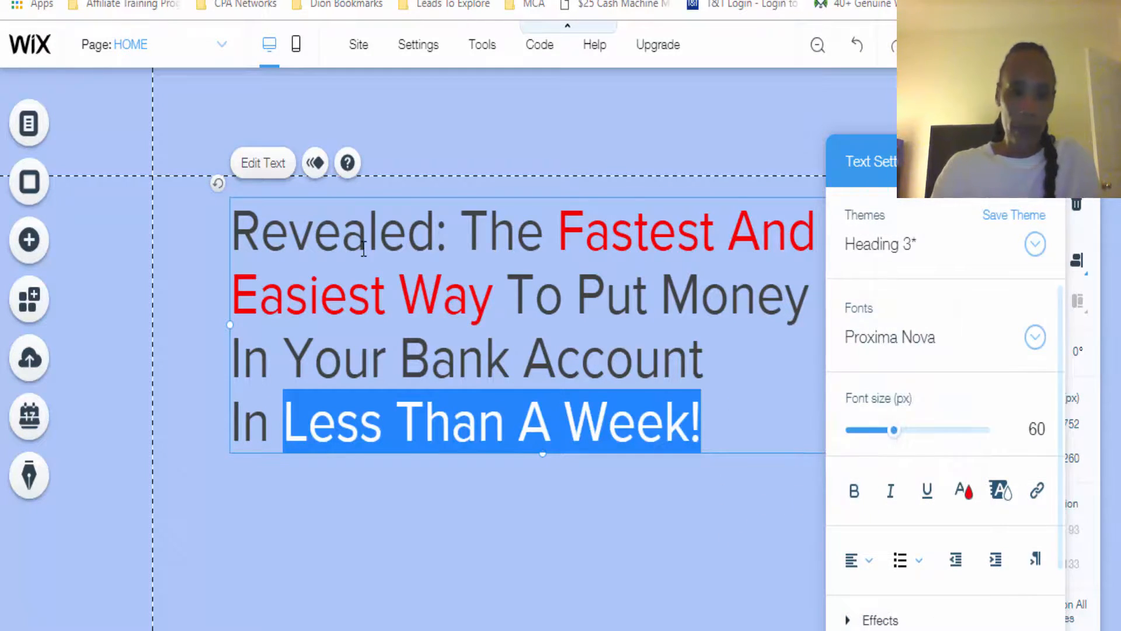
Make the whole headline bold, set its font to Roboto Bold, and finish editing the text
drag(237, 228, 720, 408)
click(854, 491)
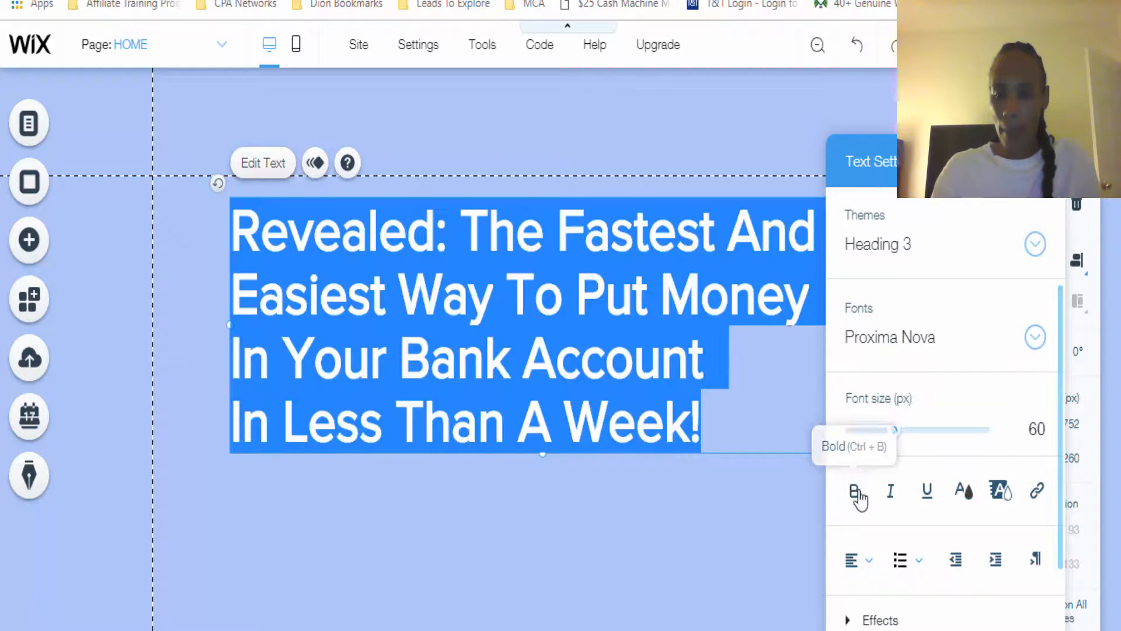
click(1035, 337)
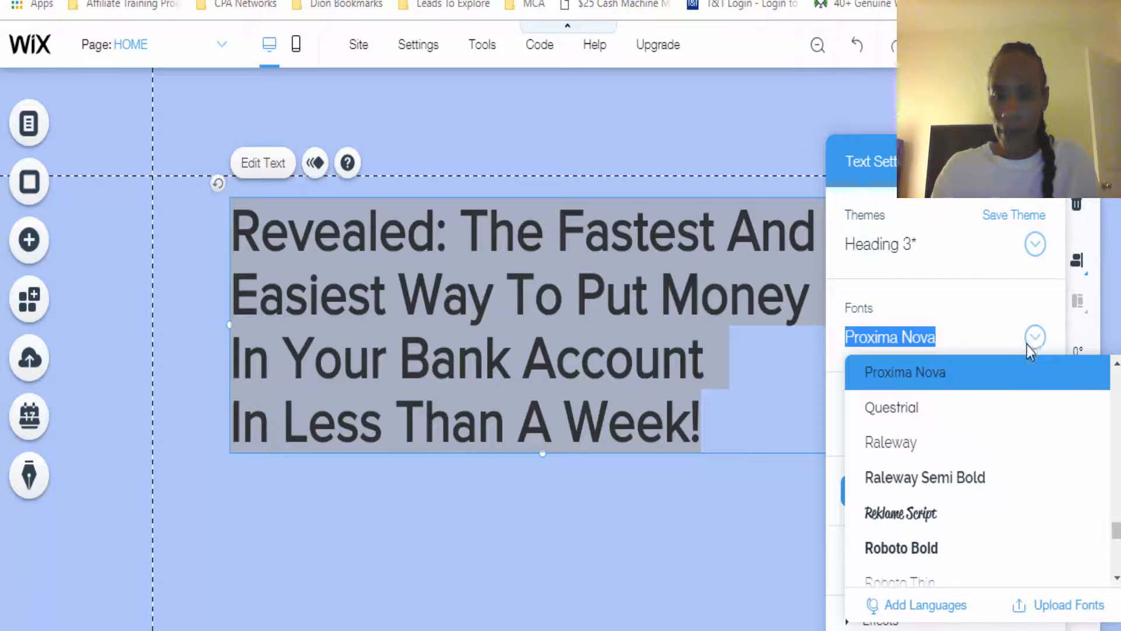
click(927, 549)
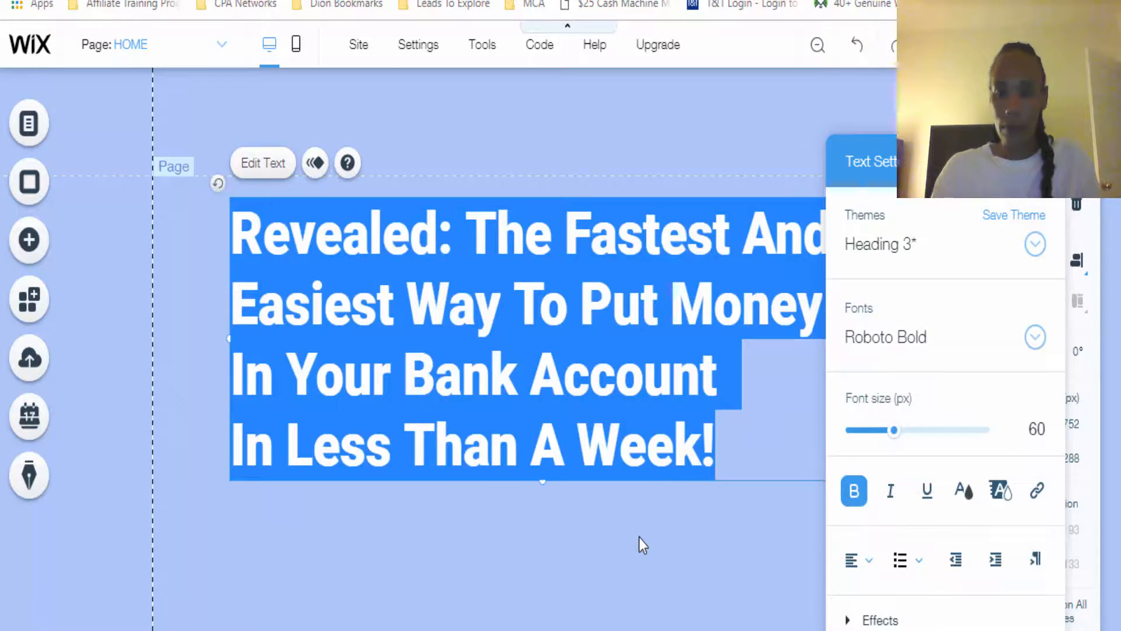
click(588, 548)
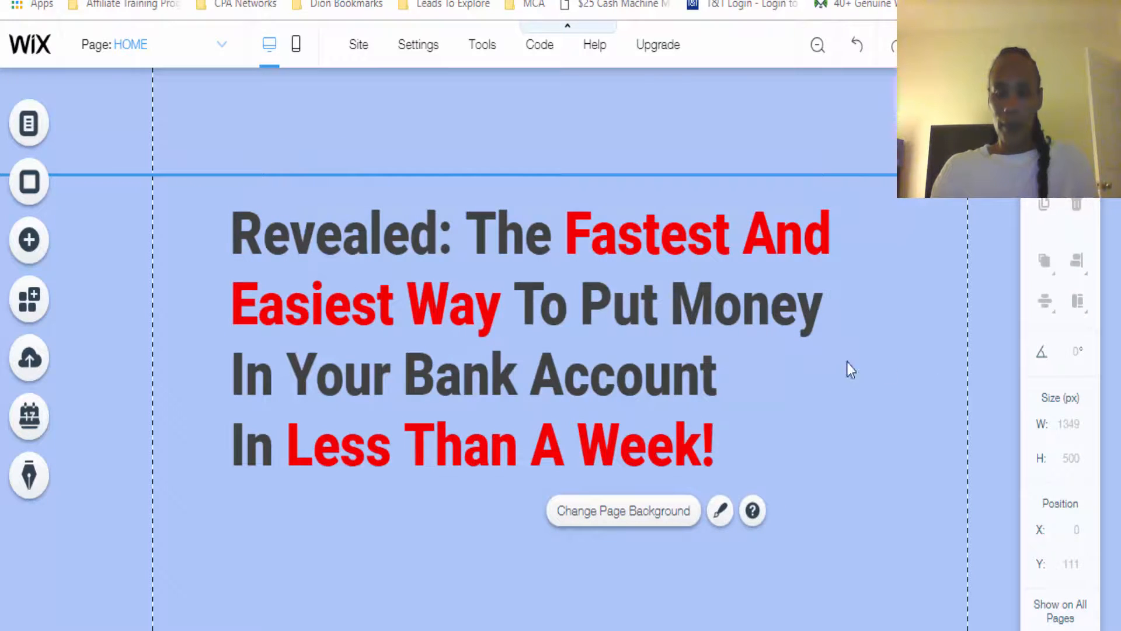
Narrow the headline's text box from its right edge to about 708 px wide
click(426, 312)
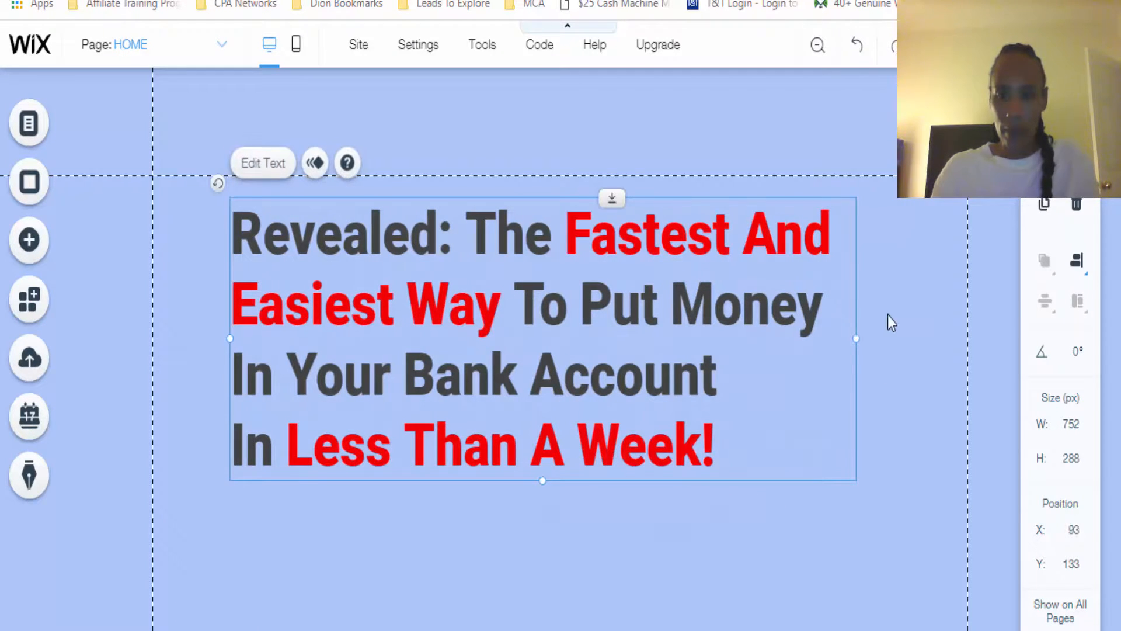
drag(855, 337, 820, 337)
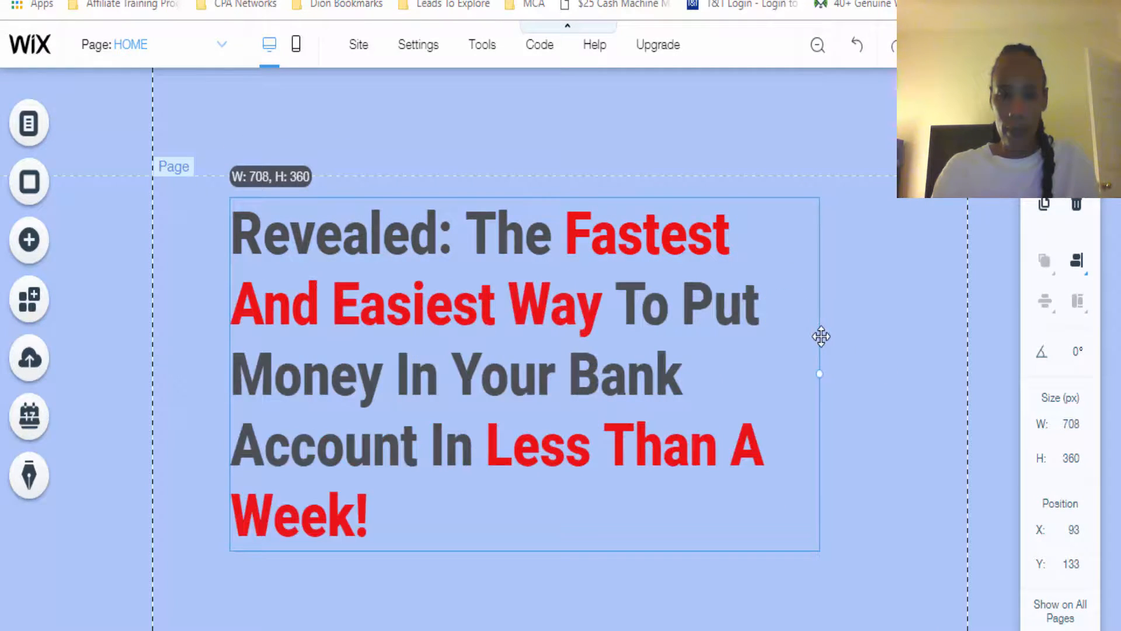
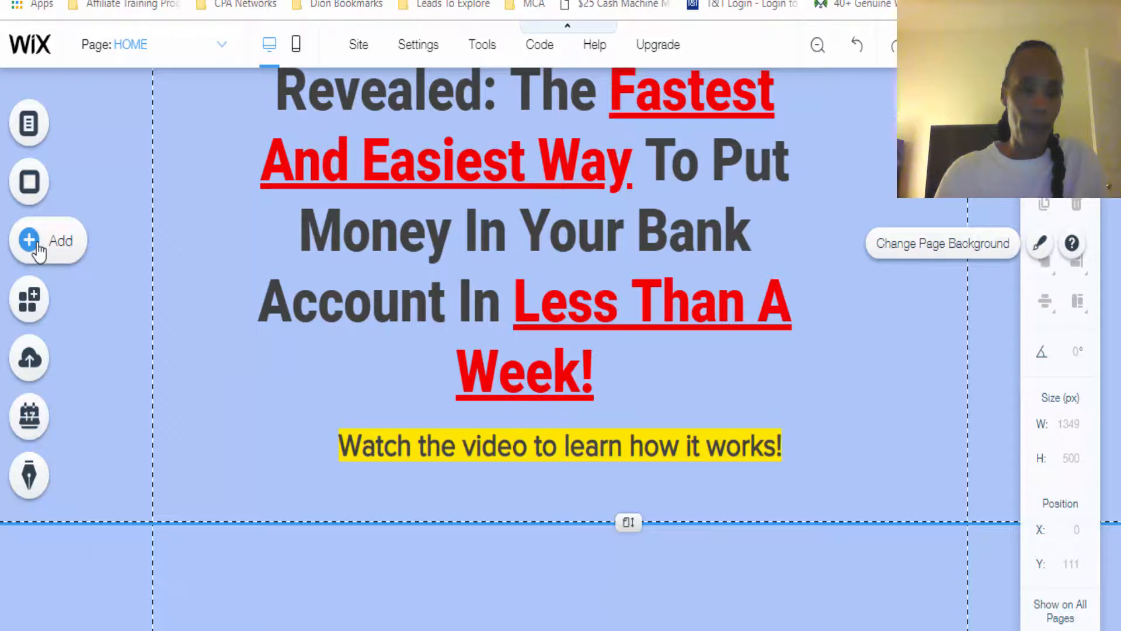
Add a YouTube single video player to the page, centered below the "Watch the video to learn how it works!" line
click(38, 251)
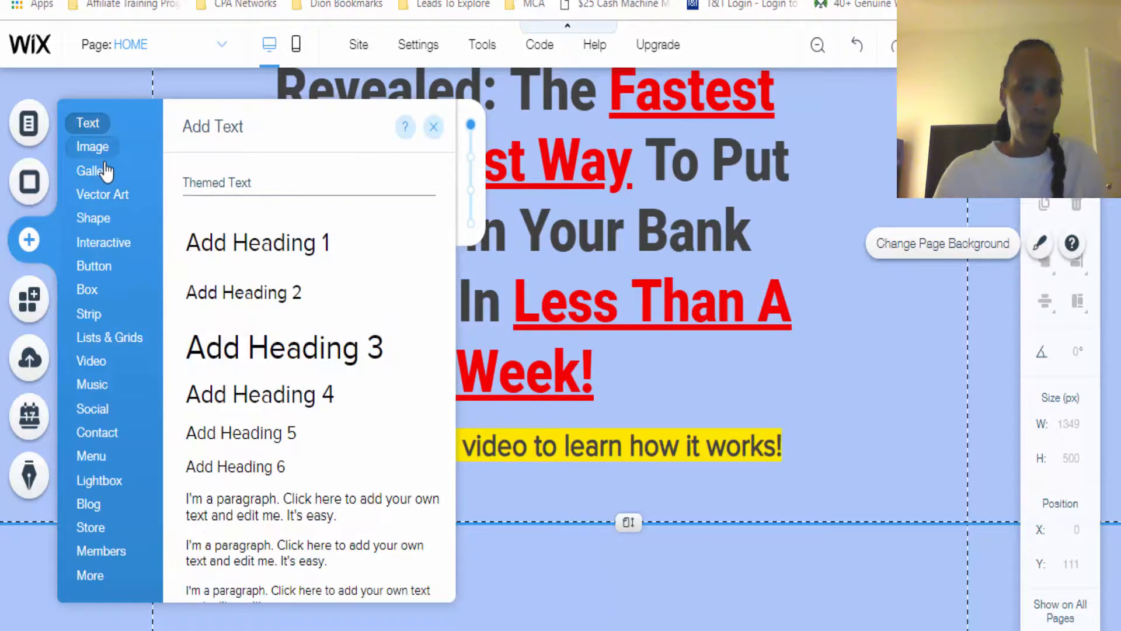
mouse_move(107, 176)
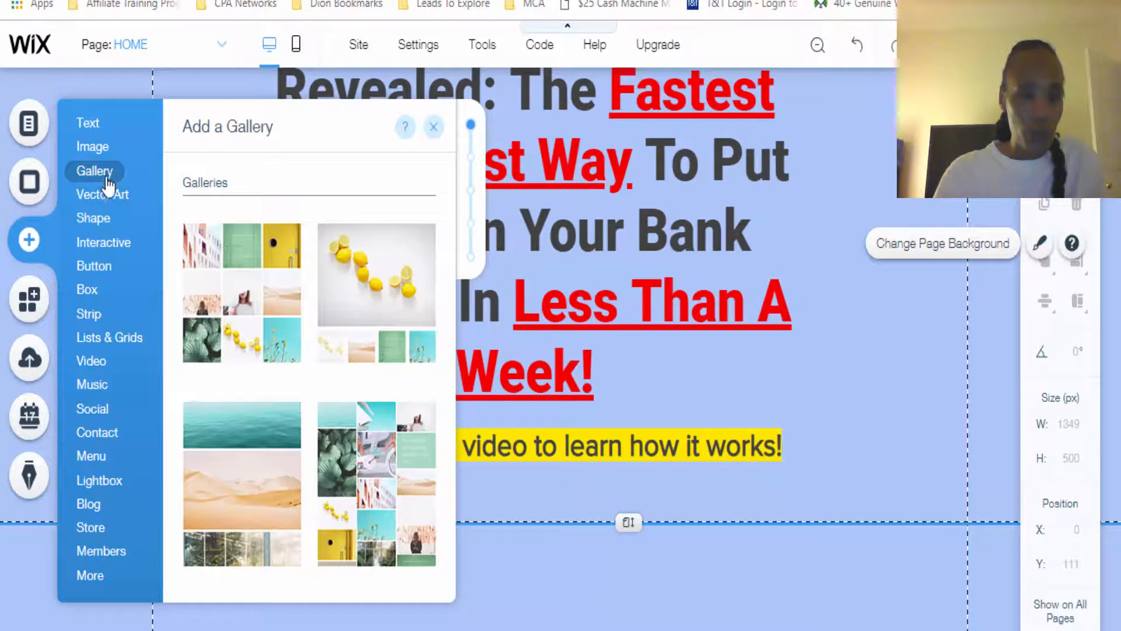
mouse_move(93, 439)
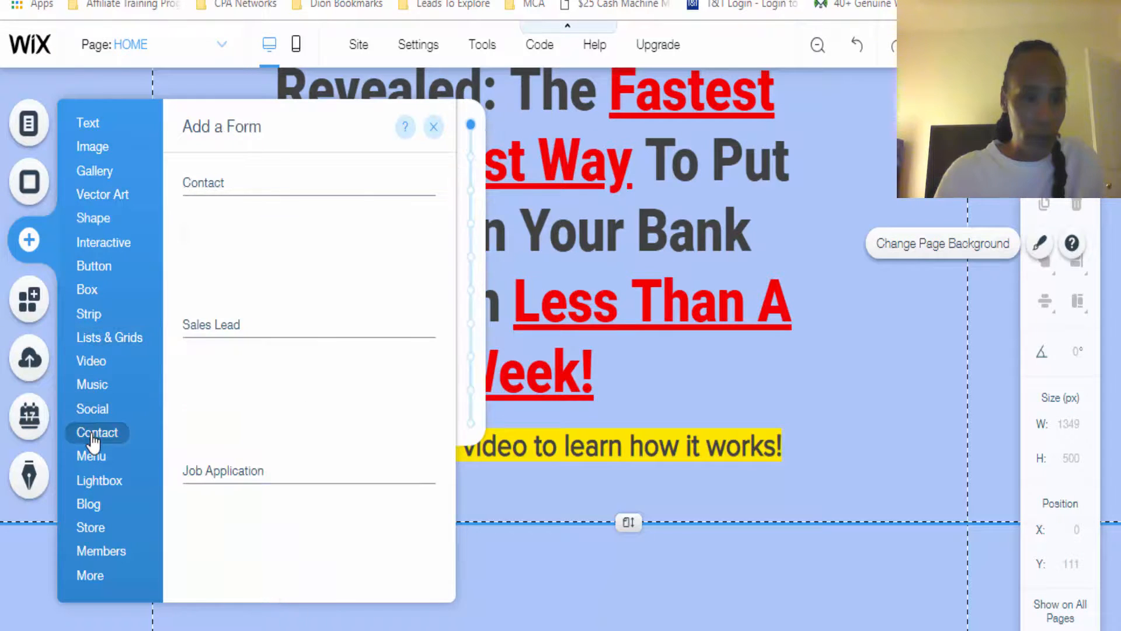
mouse_move(94, 368)
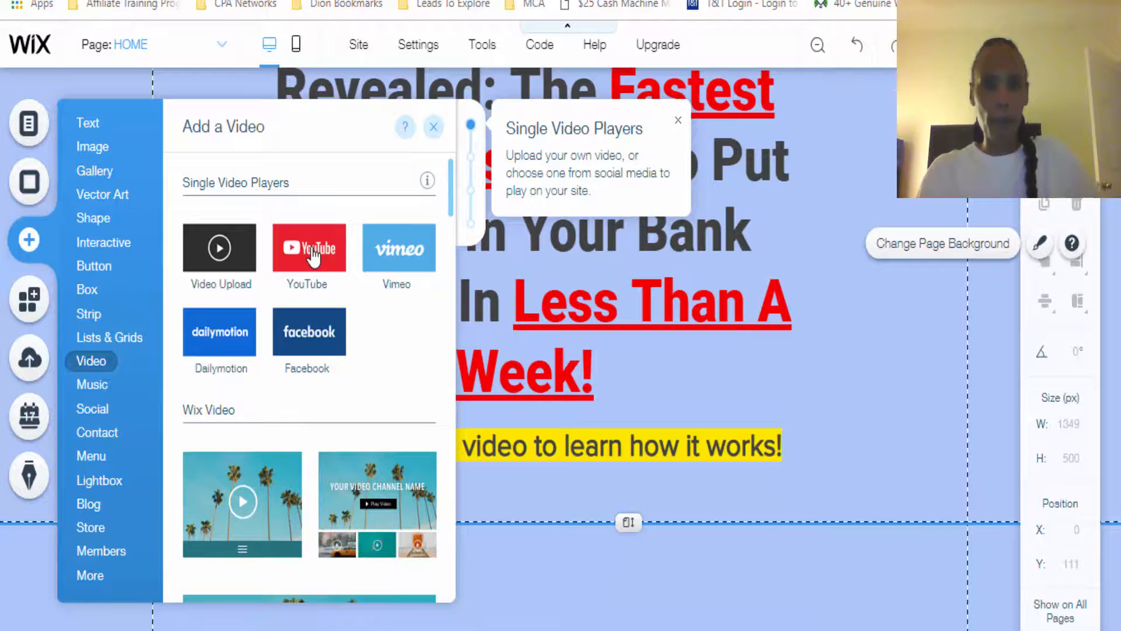
drag(314, 255, 571, 598)
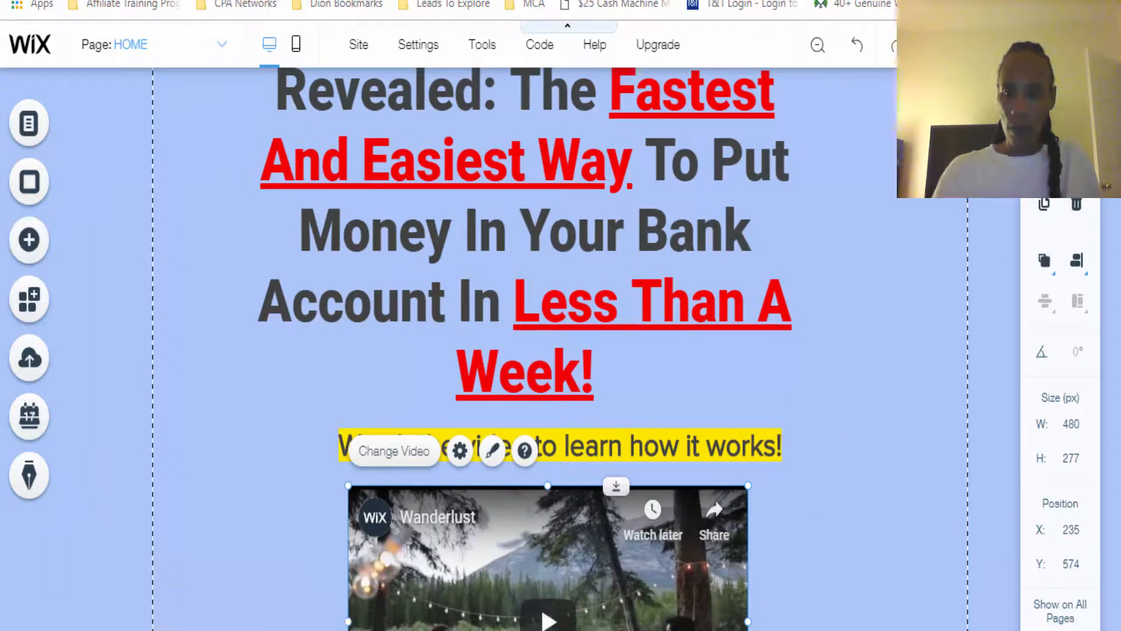
Open the video player's settings and, in YouTube Studio, copy the shareable link of the unlisted "25 Dollar Cash Machine" video
scroll(855, 340, down, 3)
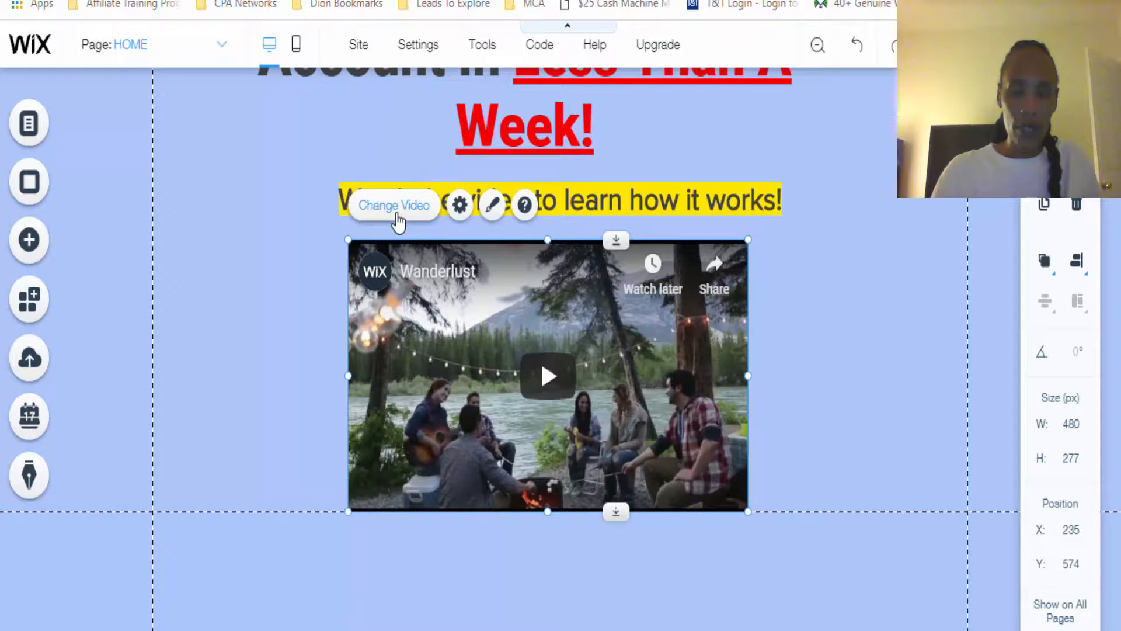
click(398, 216)
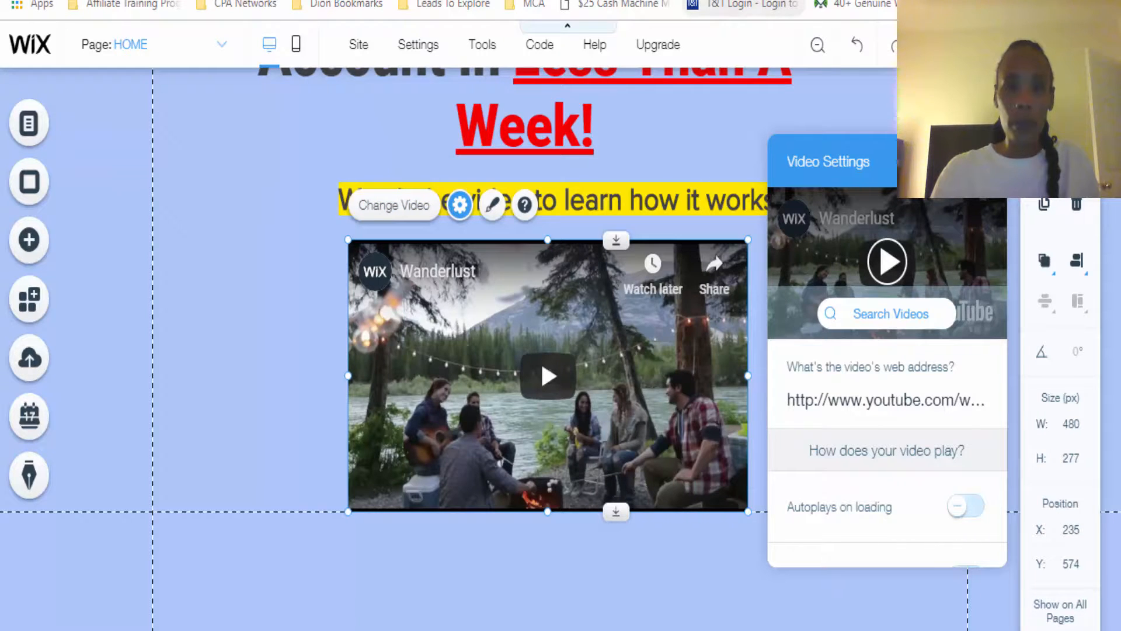
key(ctrl+Tab)
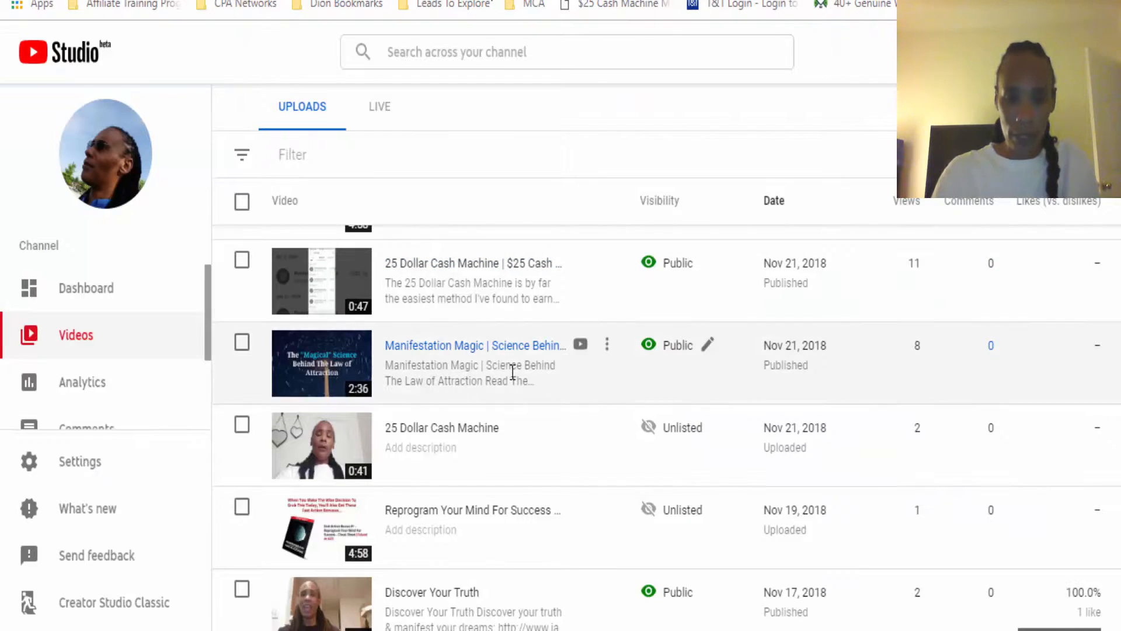
mouse_move(702, 461)
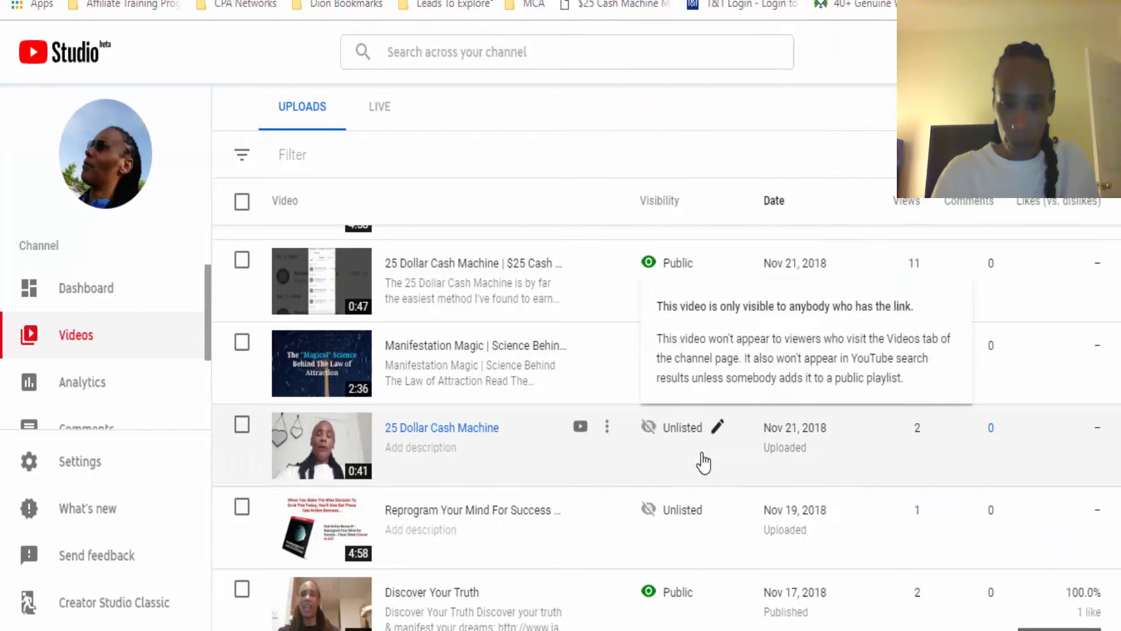
click(608, 429)
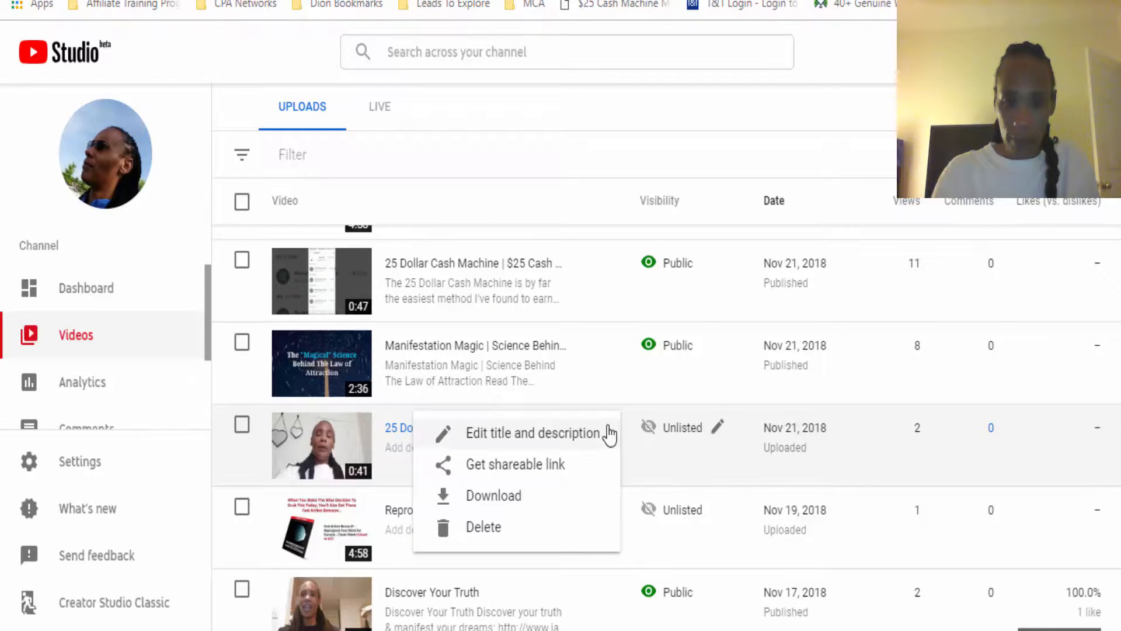
click(538, 476)
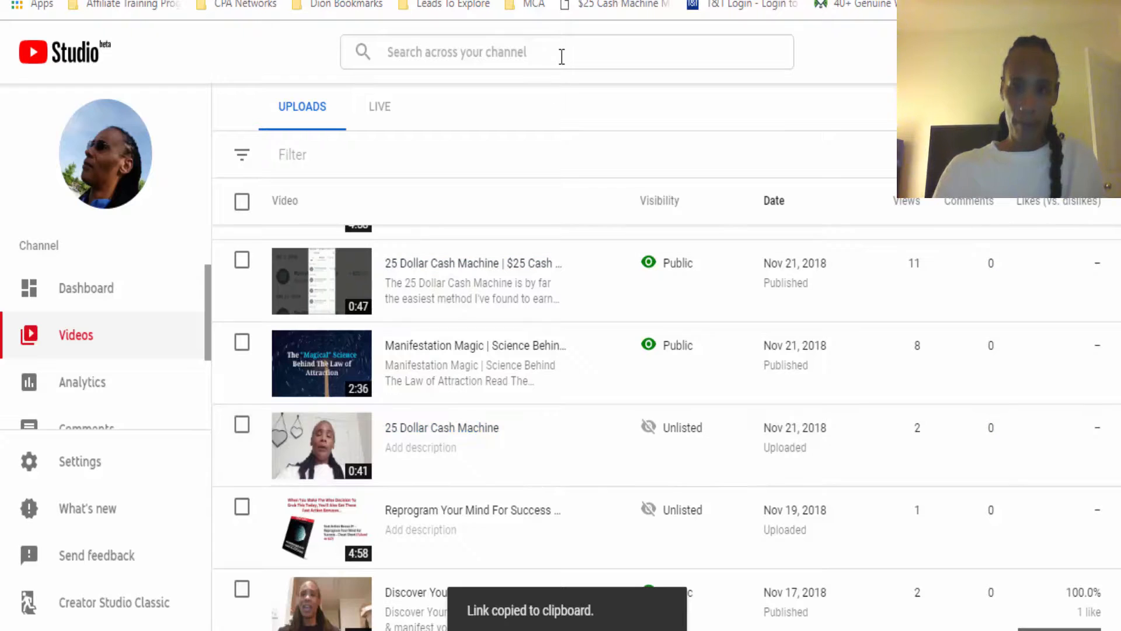
Switch back to the Wix editor and replace the player's video web address with the copied YouTube link
click(526, 2)
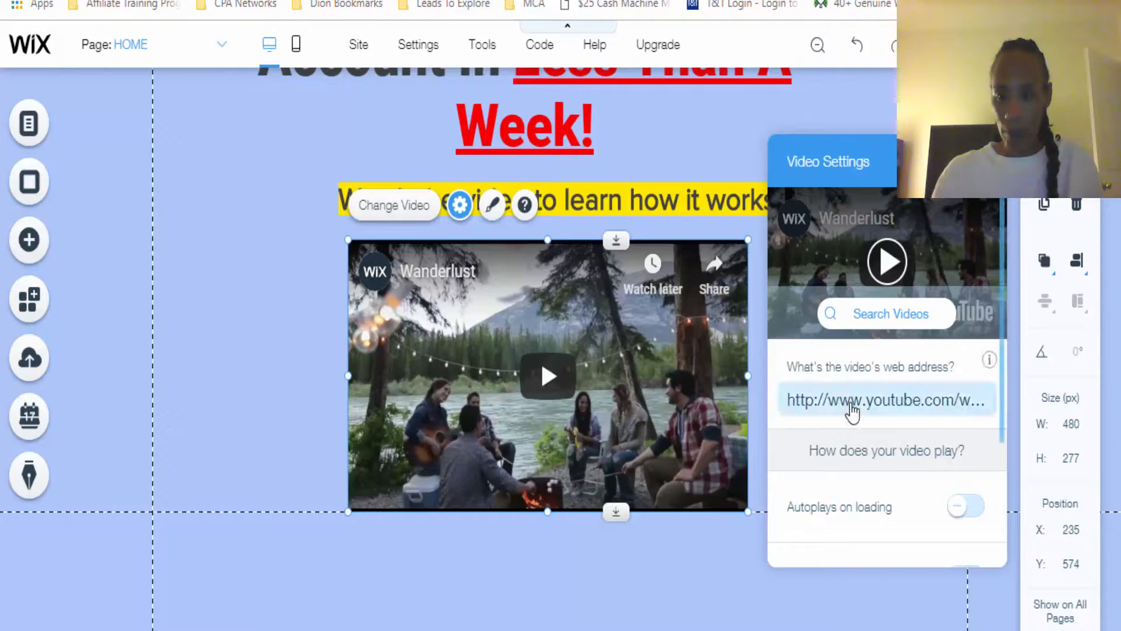
click(852, 399)
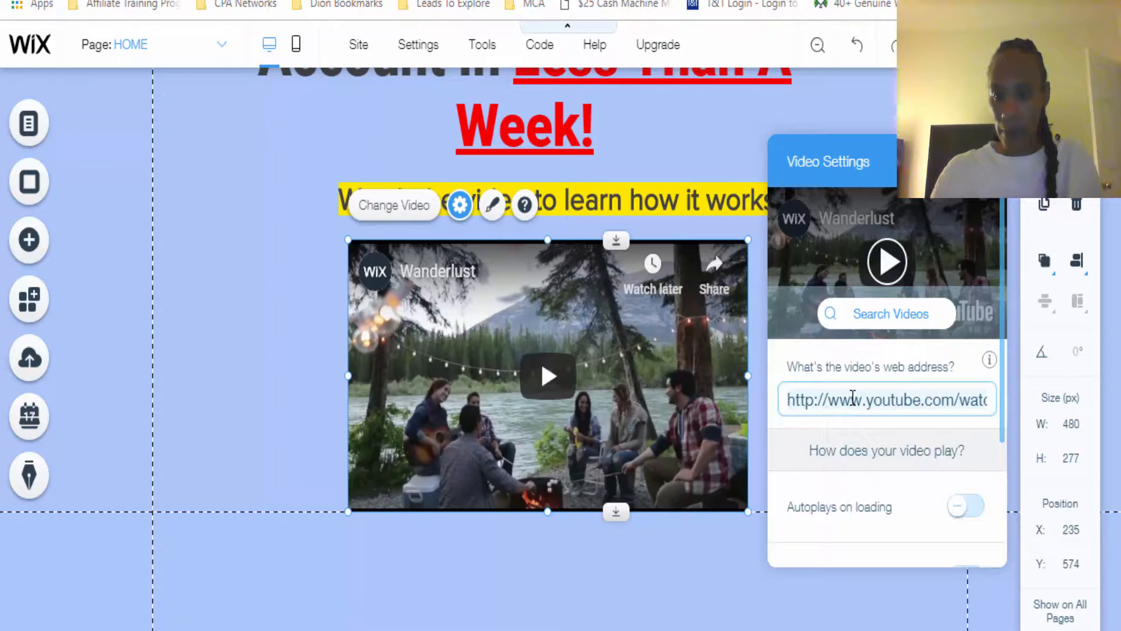
right_click(852, 398)
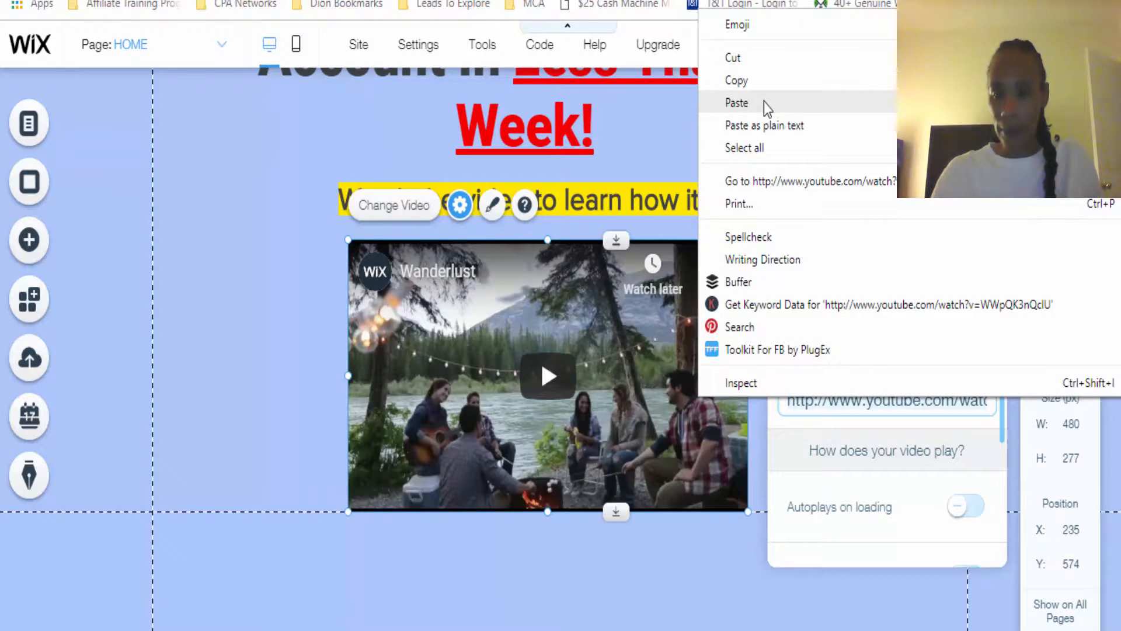
click(737, 103)
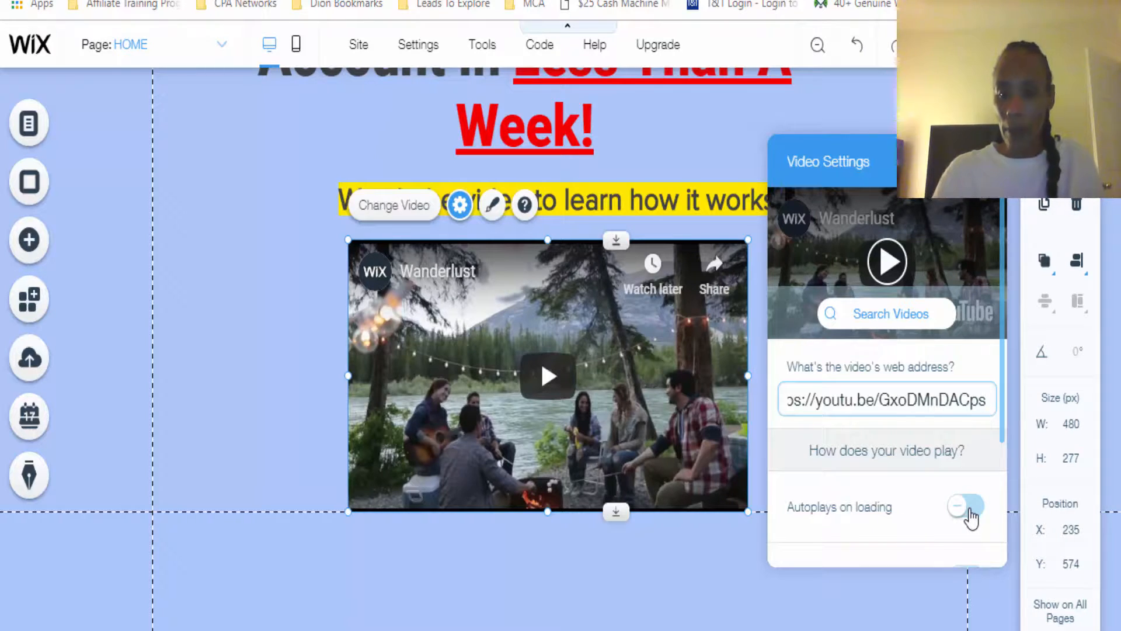
Make the video autoplay on loading, set its controls to never be shown, and close the video settings
click(969, 510)
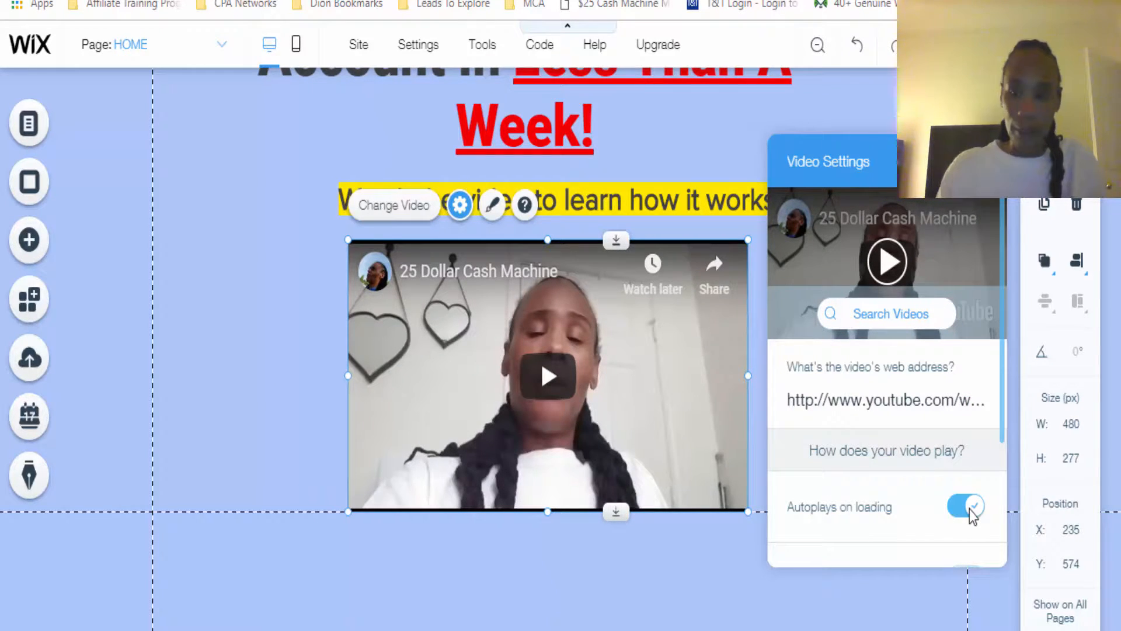
scroll(1004, 474, down, 1)
scroll(1003, 474, down, 3)
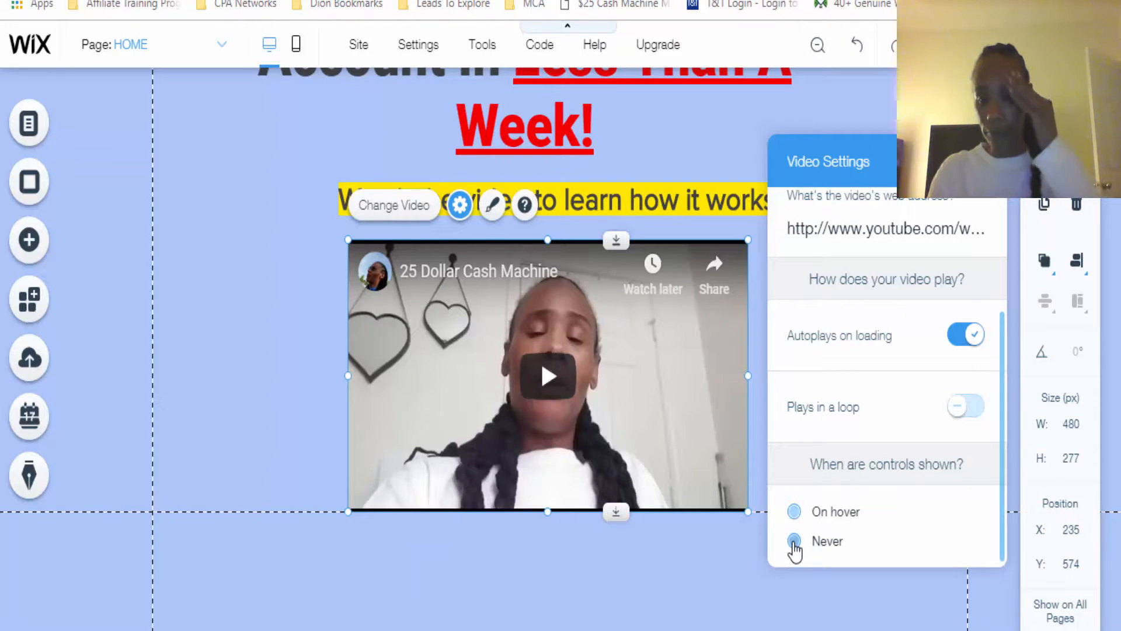
click(794, 544)
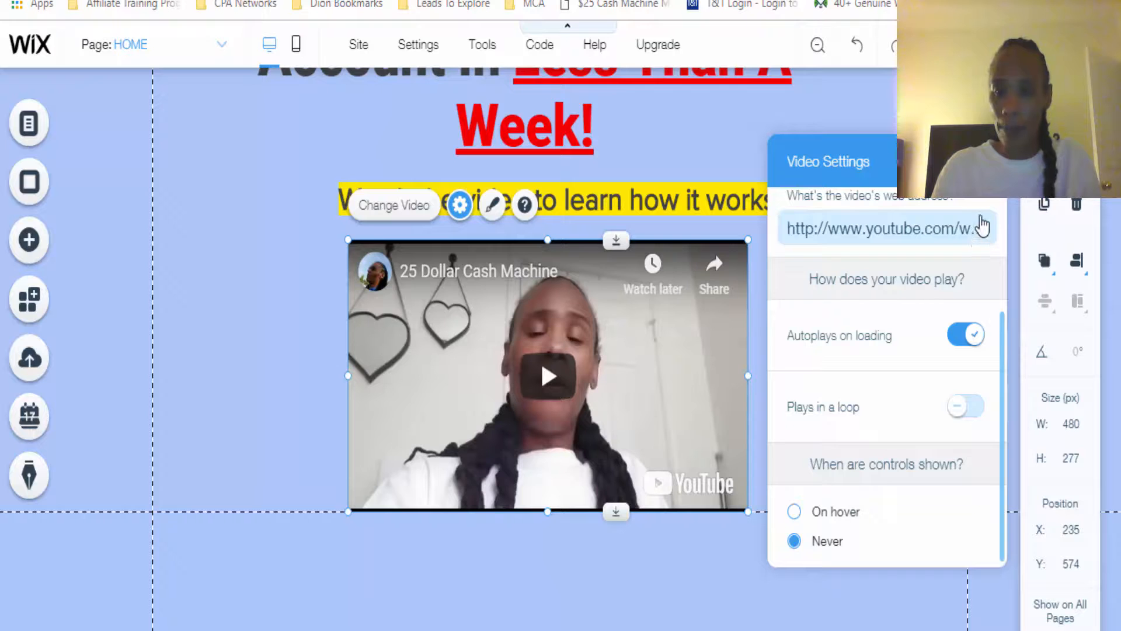
click(987, 162)
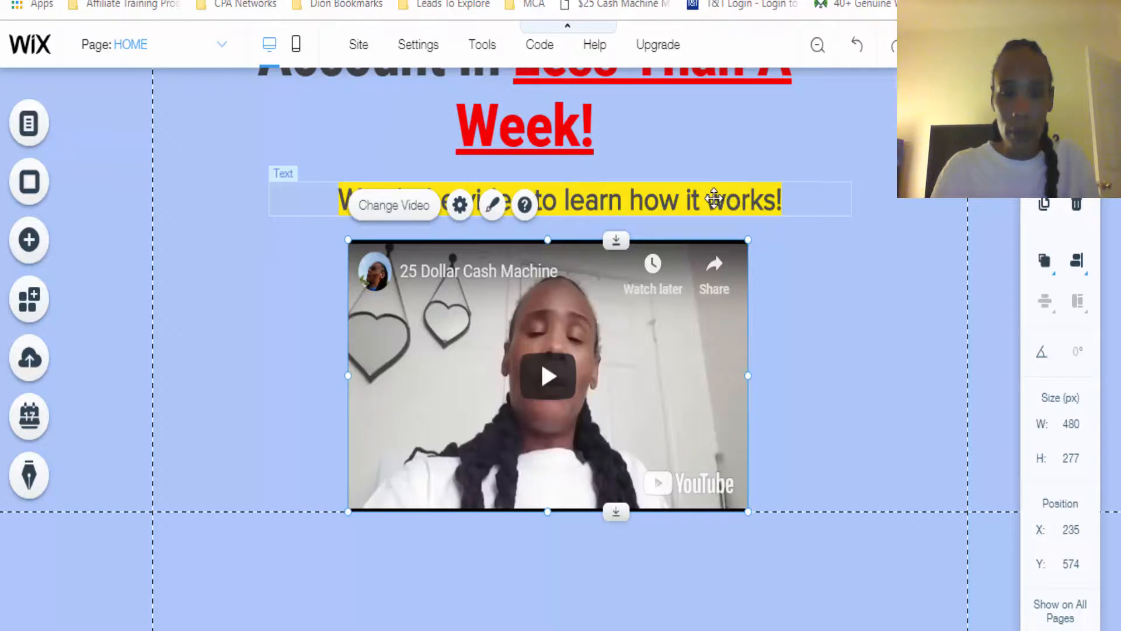
Set the font size of the "Watch the video to learn how it works!" line to 40 px and move the video to X 240
click(714, 199)
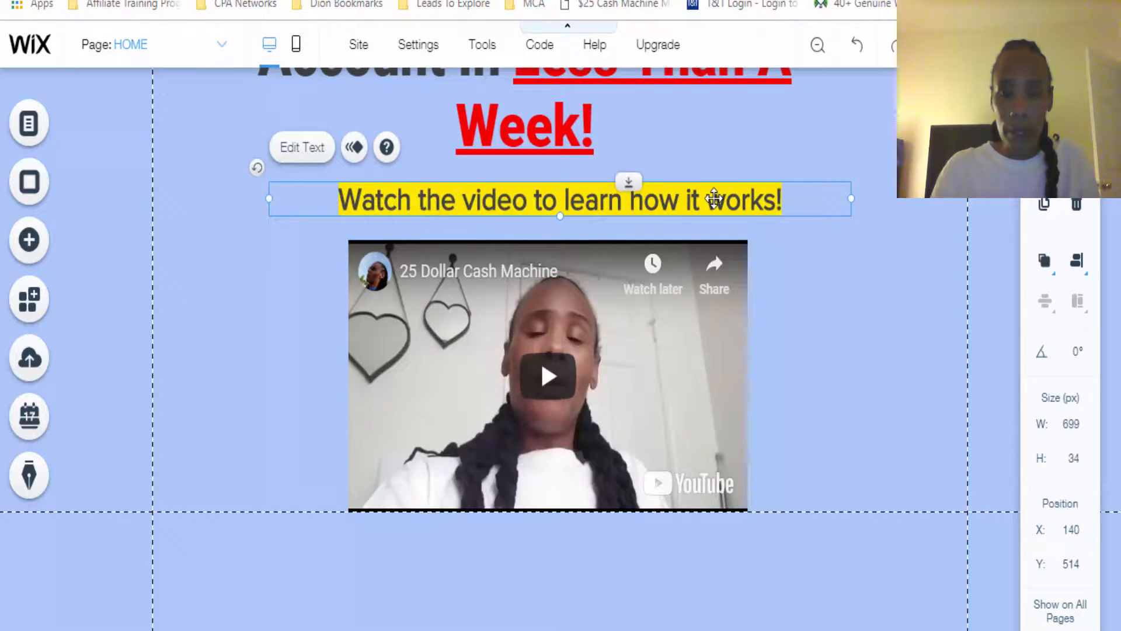
double_click(714, 199)
drag(873, 432, 879, 435)
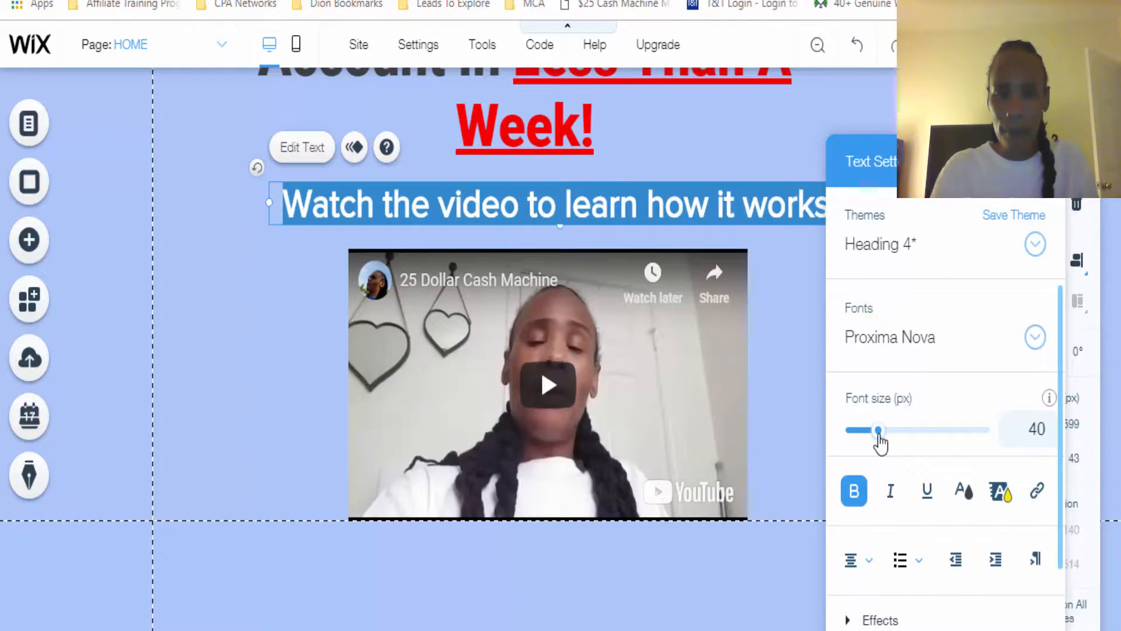
click(781, 395)
drag(538, 374, 542, 374)
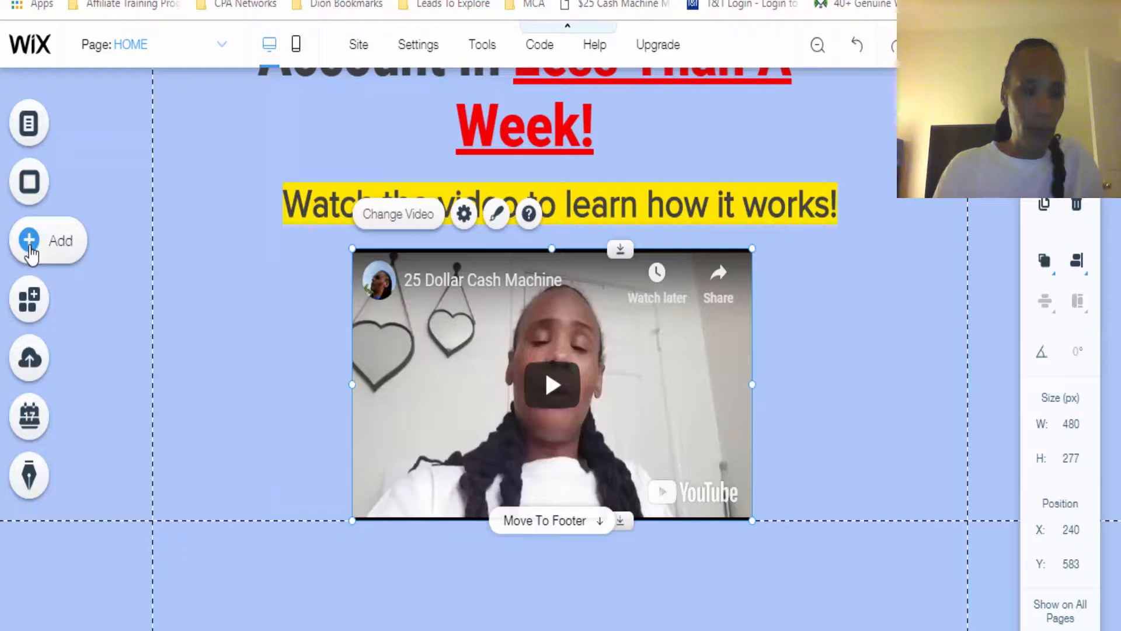
Start adding an own image to the page by uploading media from the computer
click(29, 243)
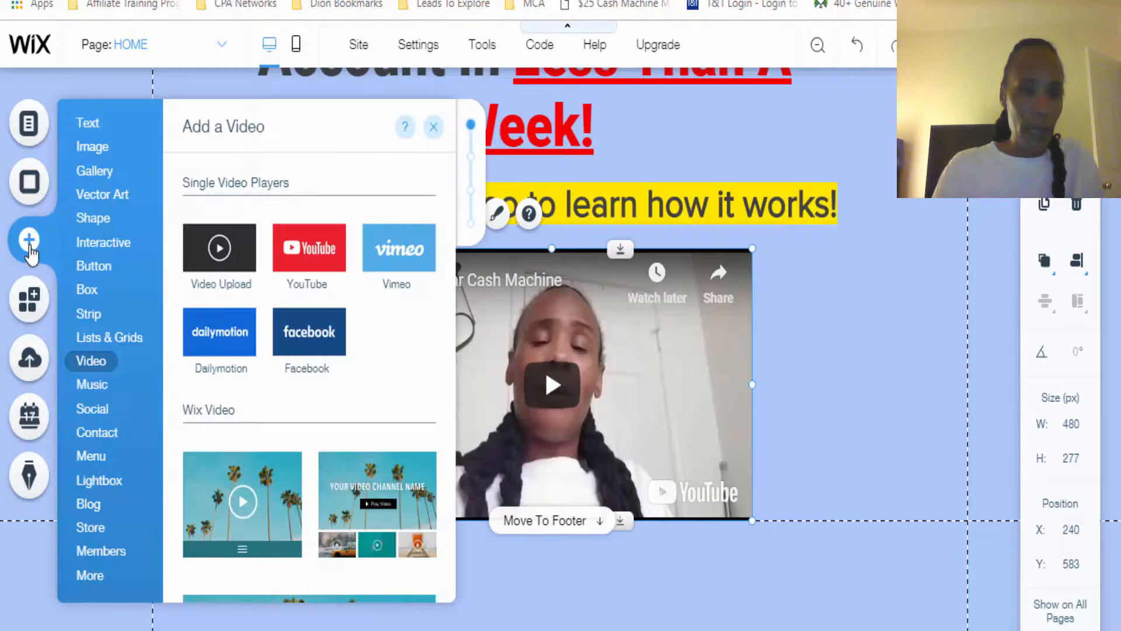
mouse_move(105, 150)
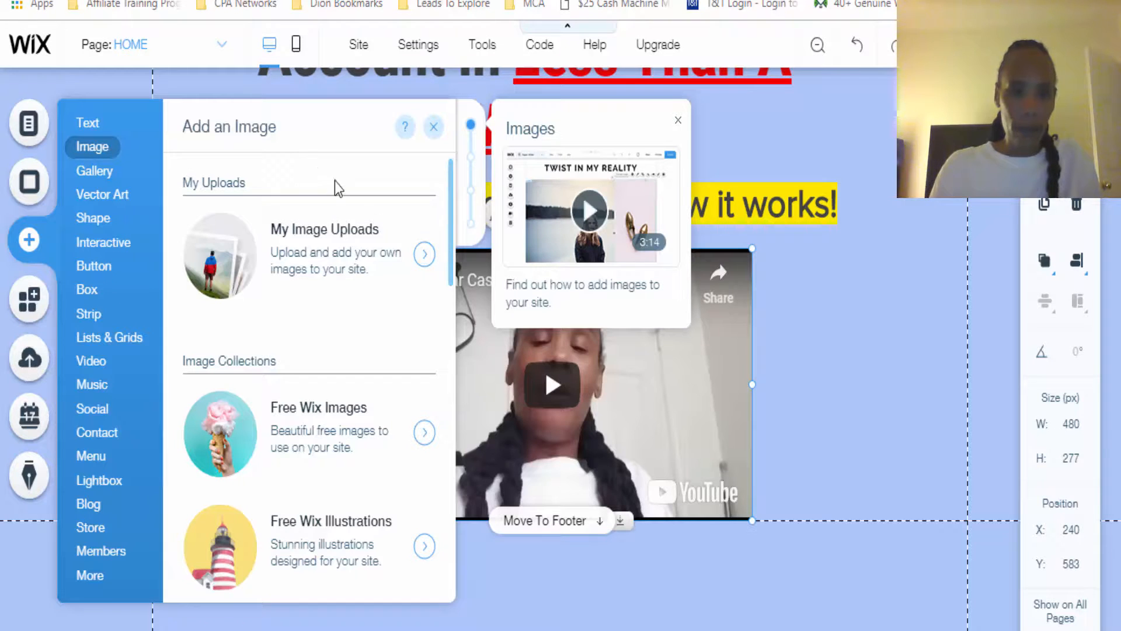
click(418, 261)
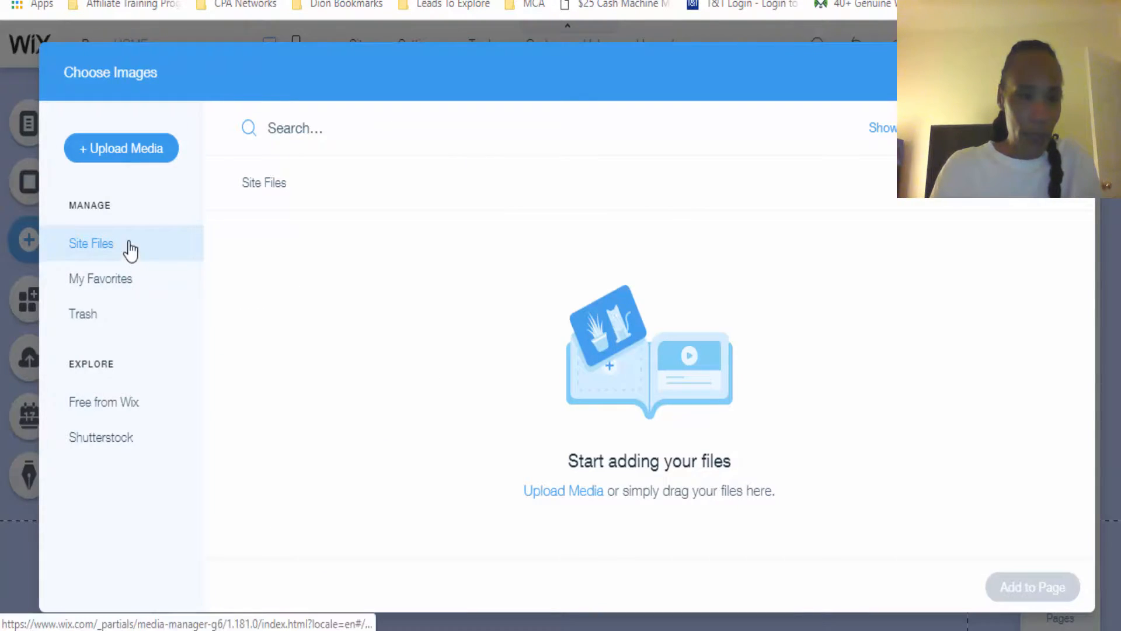
click(123, 157)
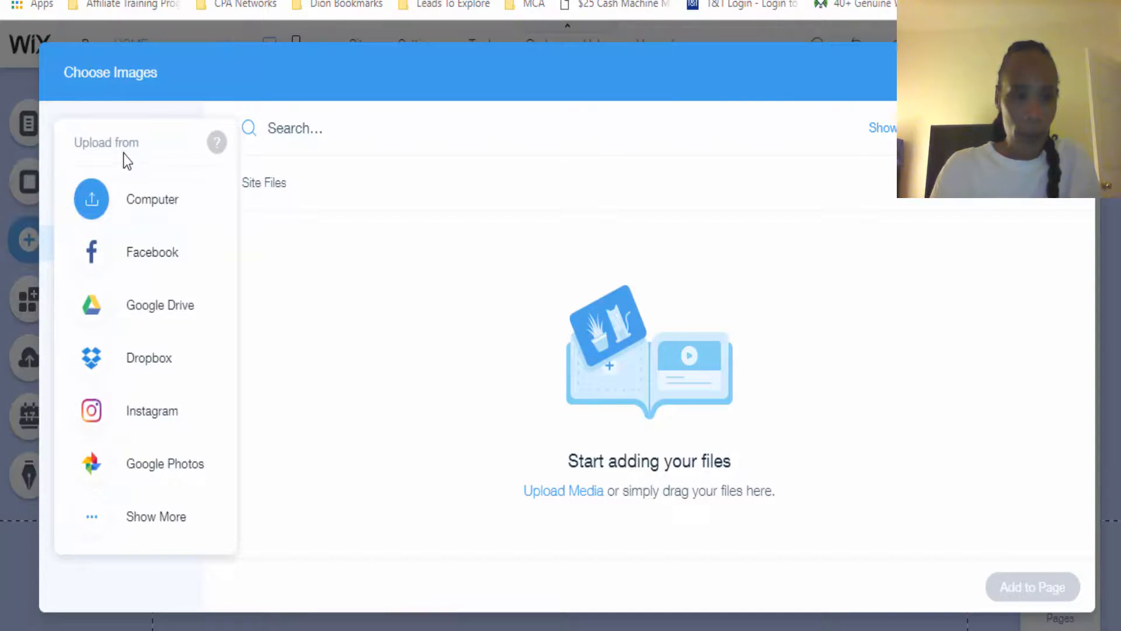
click(153, 201)
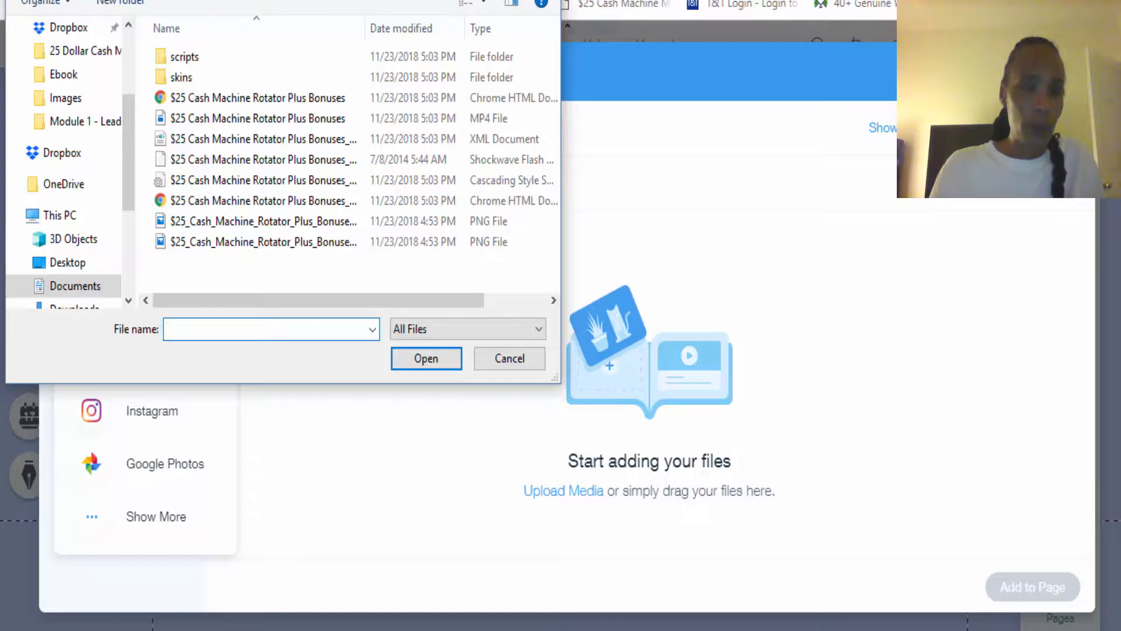
Choose the image "$25 Cash Machine Header Master 3" from the Images folder for upload, staying on the site
click(71, 101)
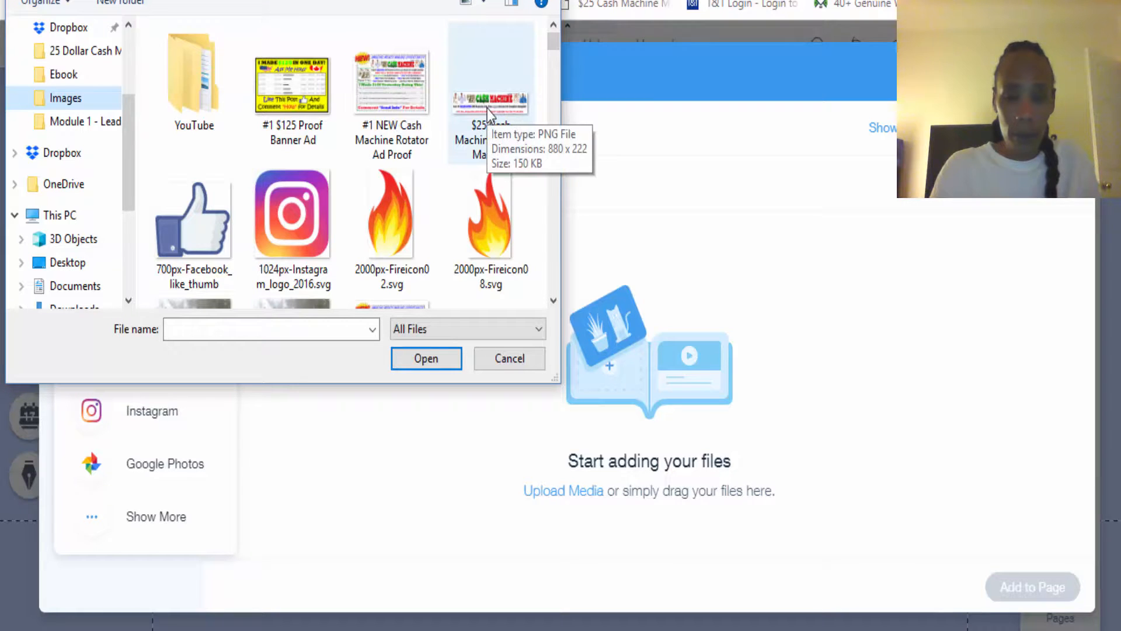
drag(487, 108, 638, 389)
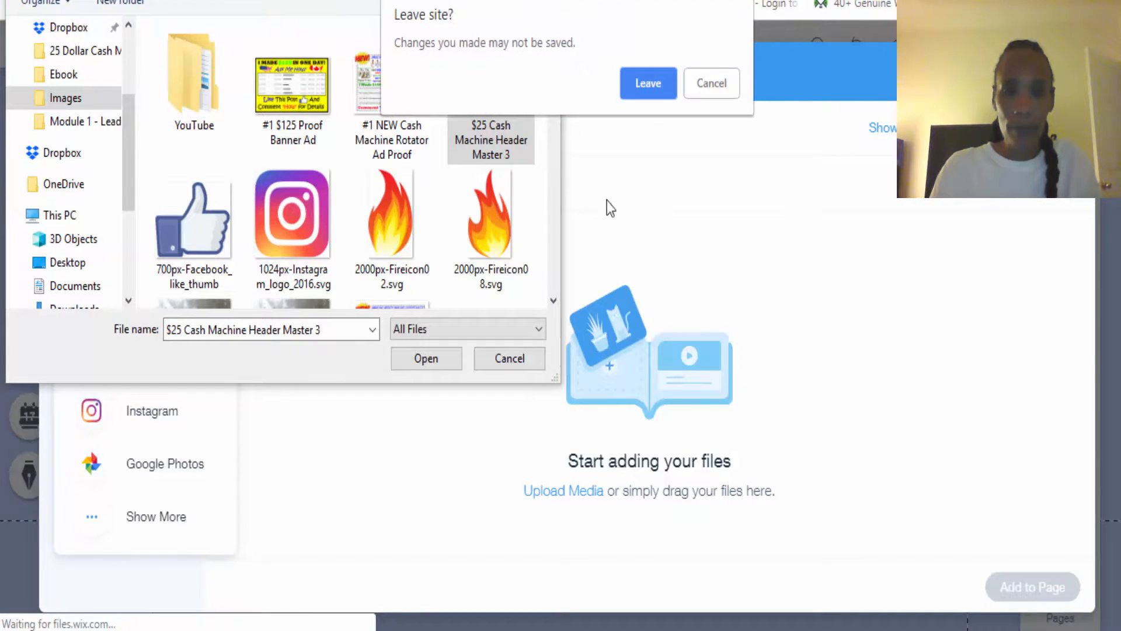
click(705, 87)
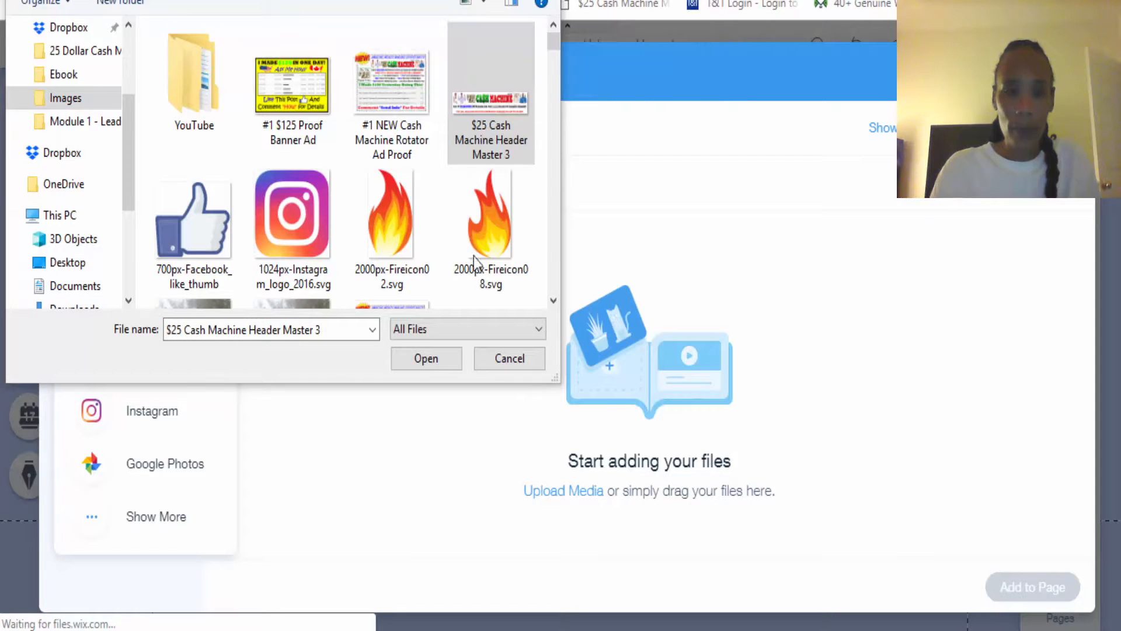
click(418, 364)
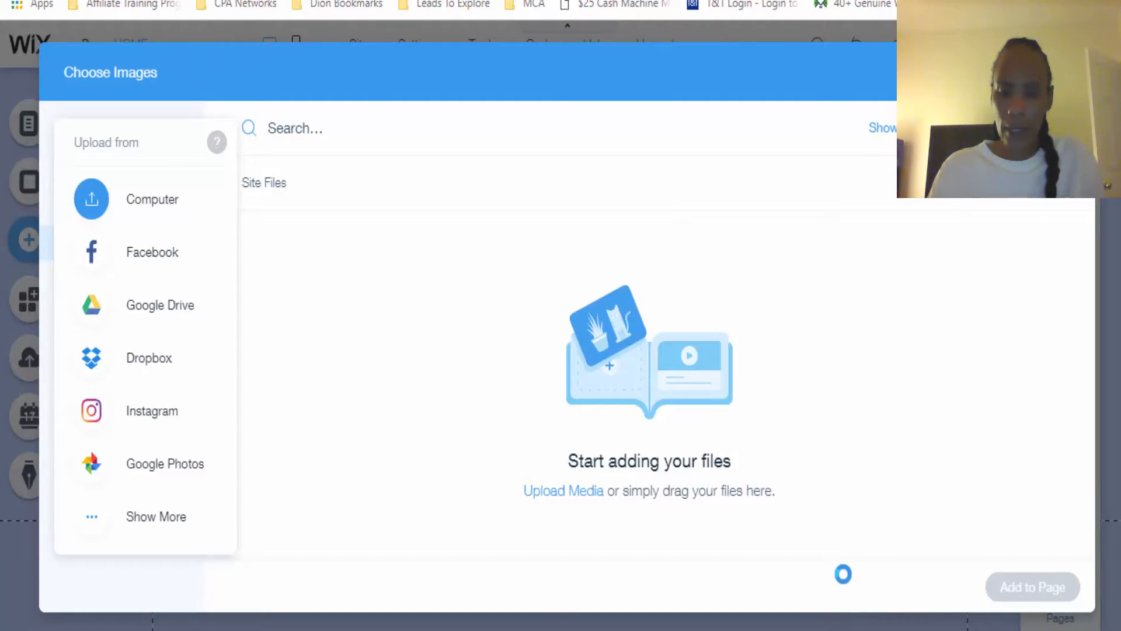
mouse_move(835, 629)
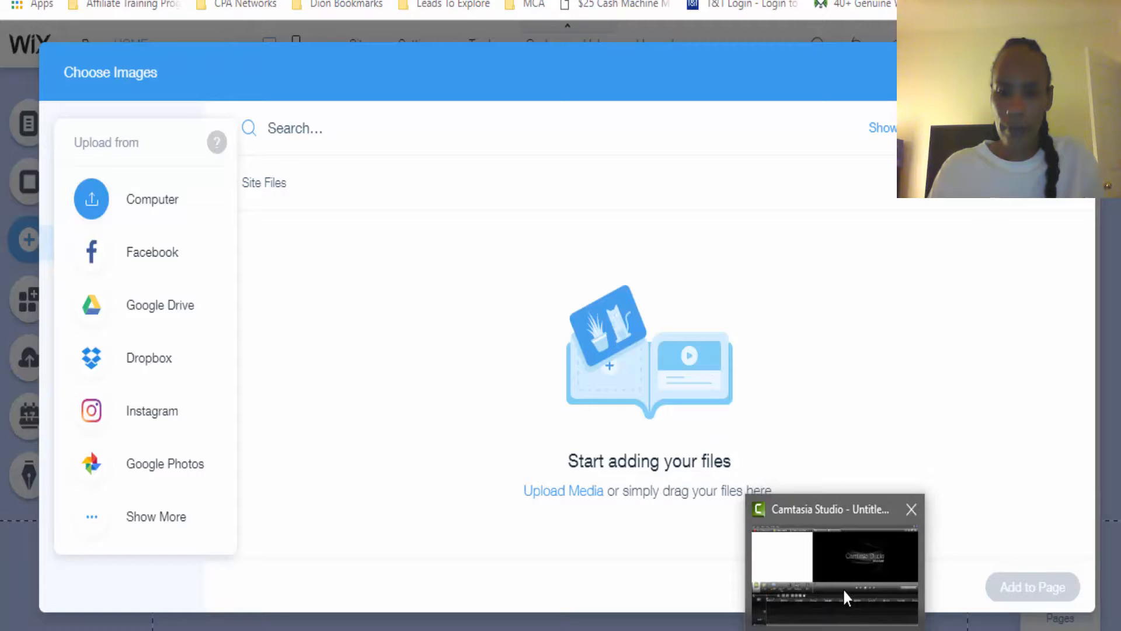
mouse_move(842, 587)
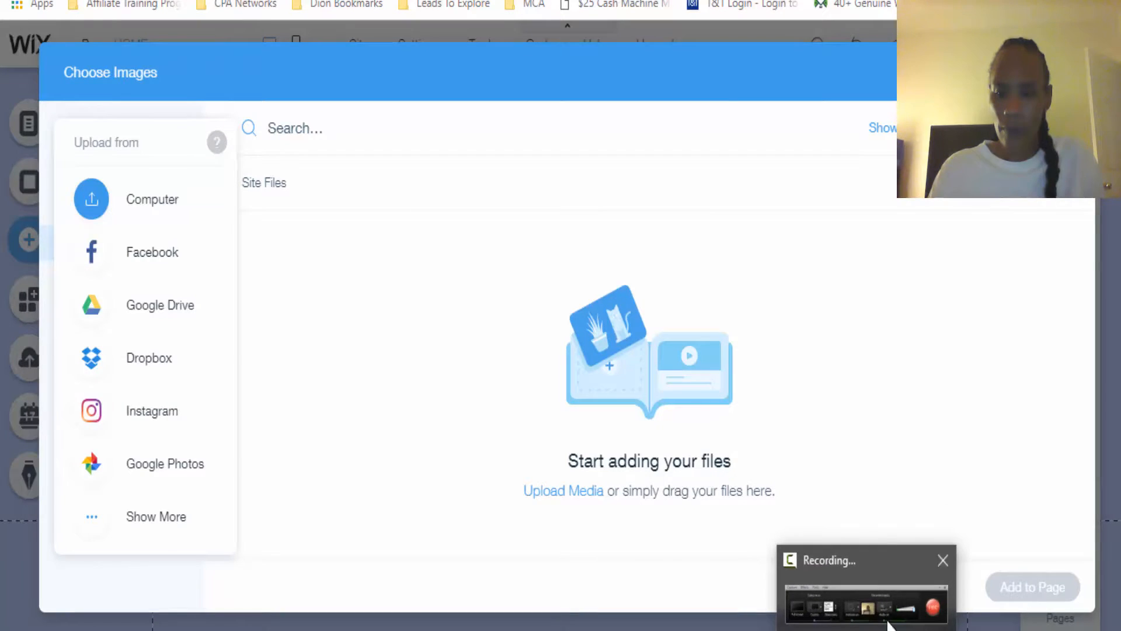
mouse_move(898, 603)
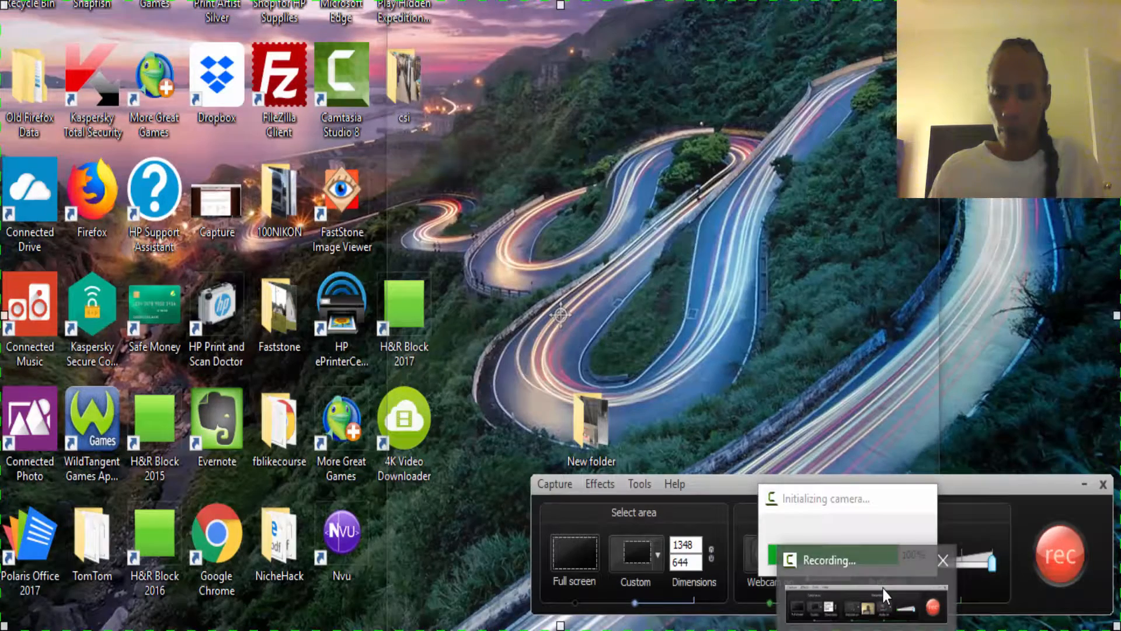
click(882, 586)
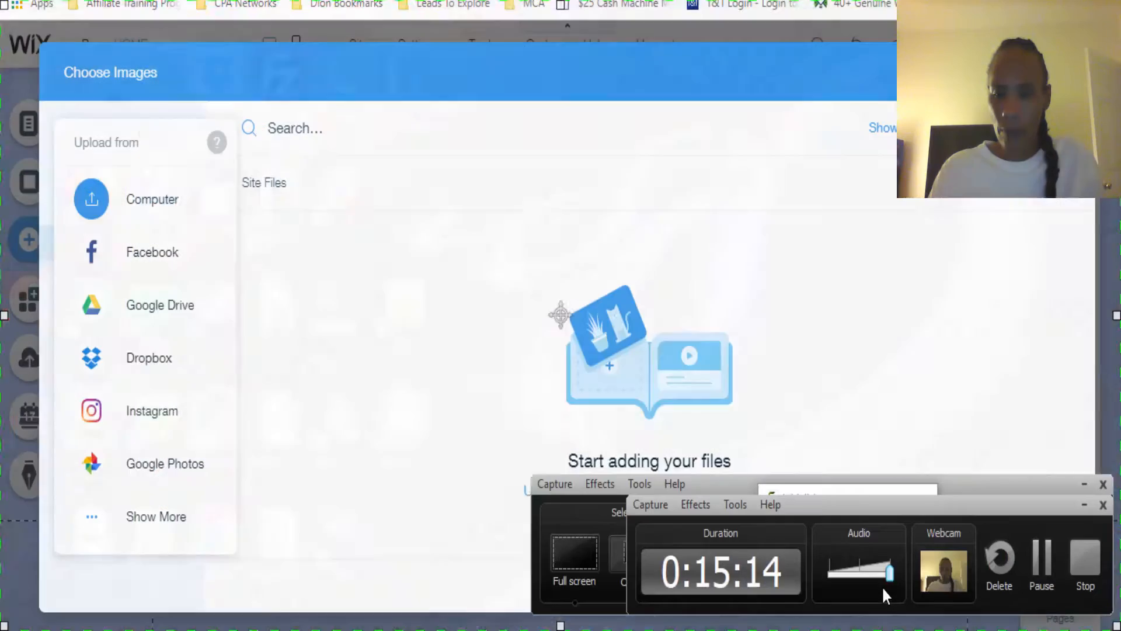
click(1040, 561)
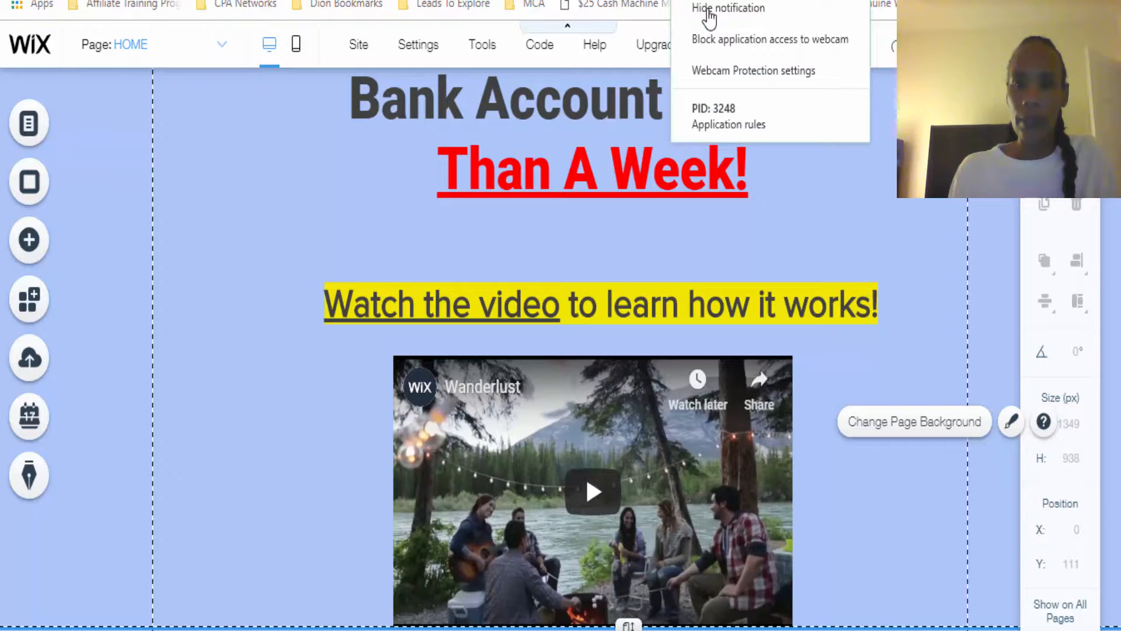
click(710, 18)
Get the shareable link of the unlisted "25 Dollar Cash Machine" video in YouTube Studio and return to the Wix editor
scroll(896, 106, down, 2)
scroll(623, 326, down, 1)
click(481, 328)
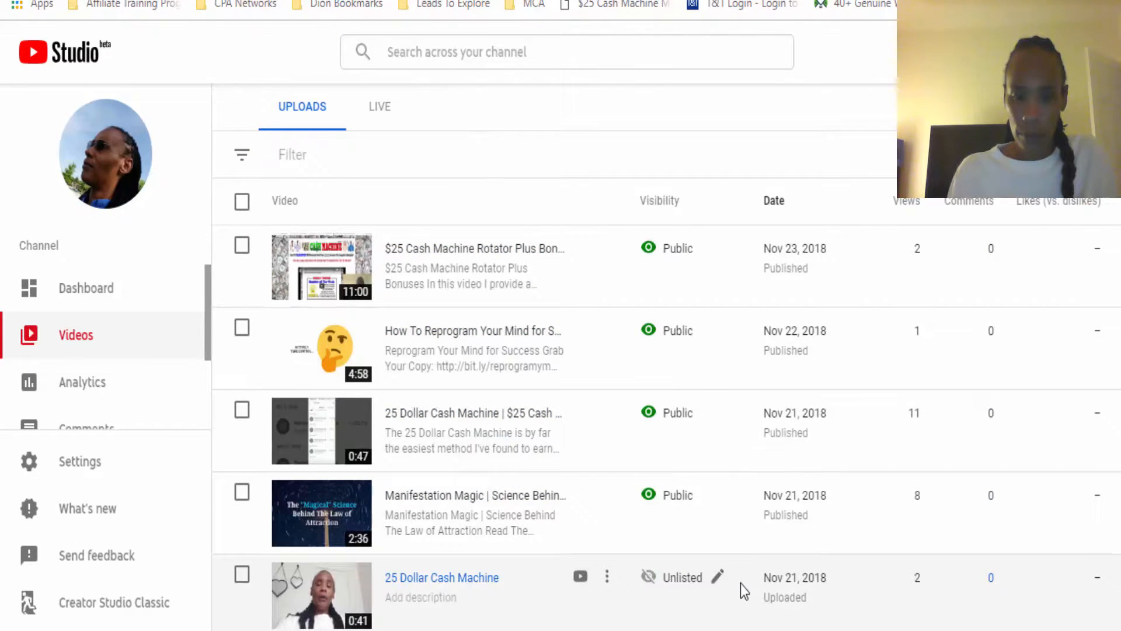
click(606, 581)
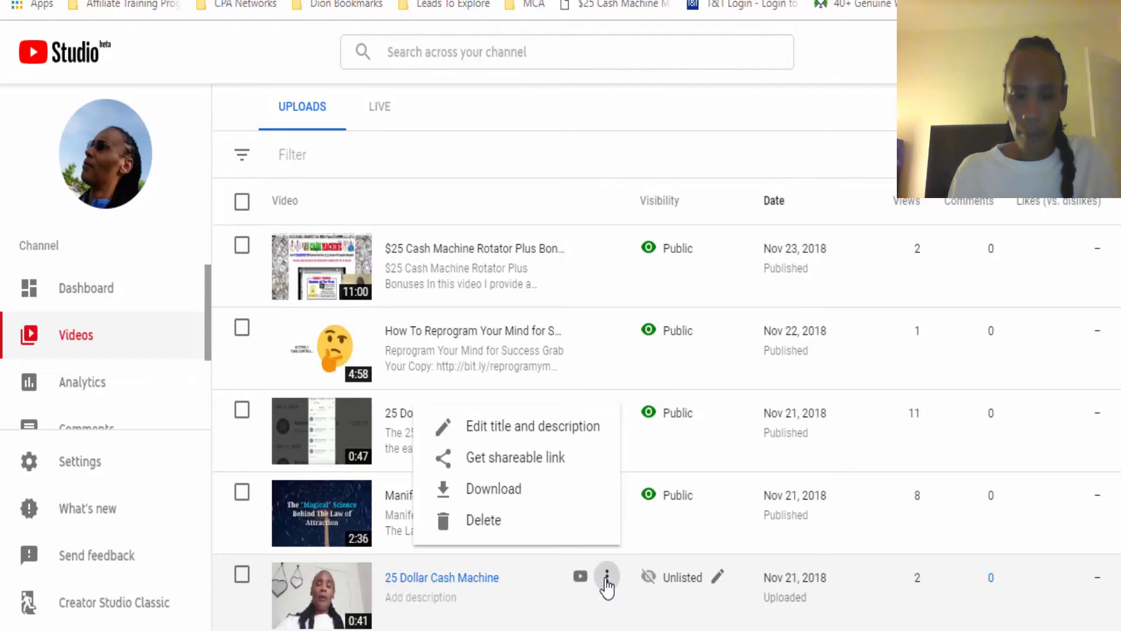
click(497, 461)
click(548, 1)
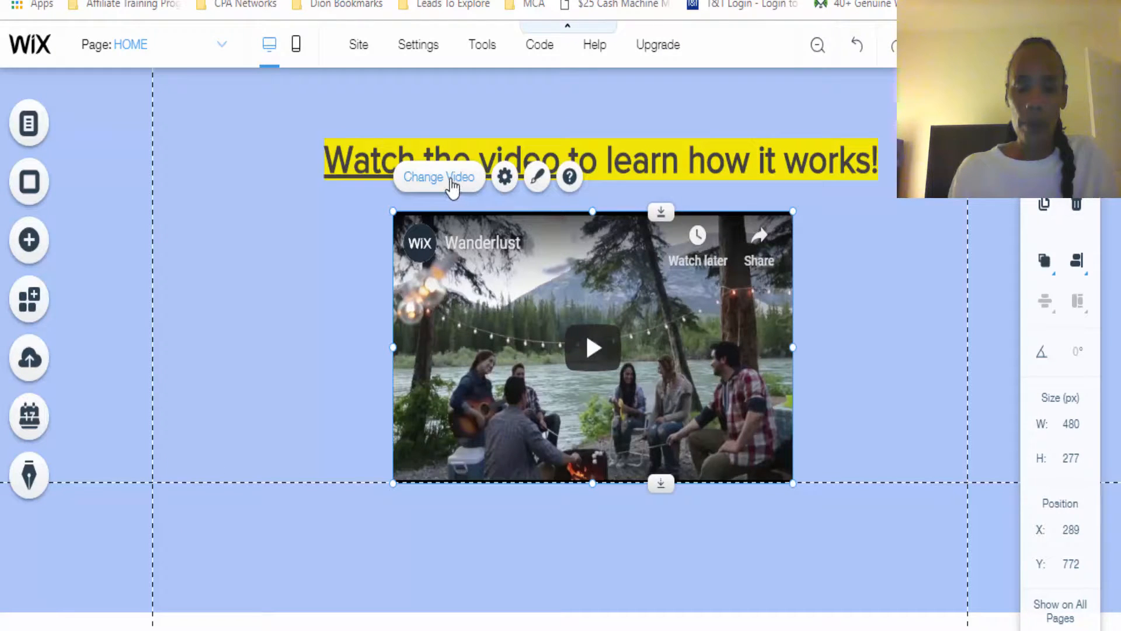
click(451, 182)
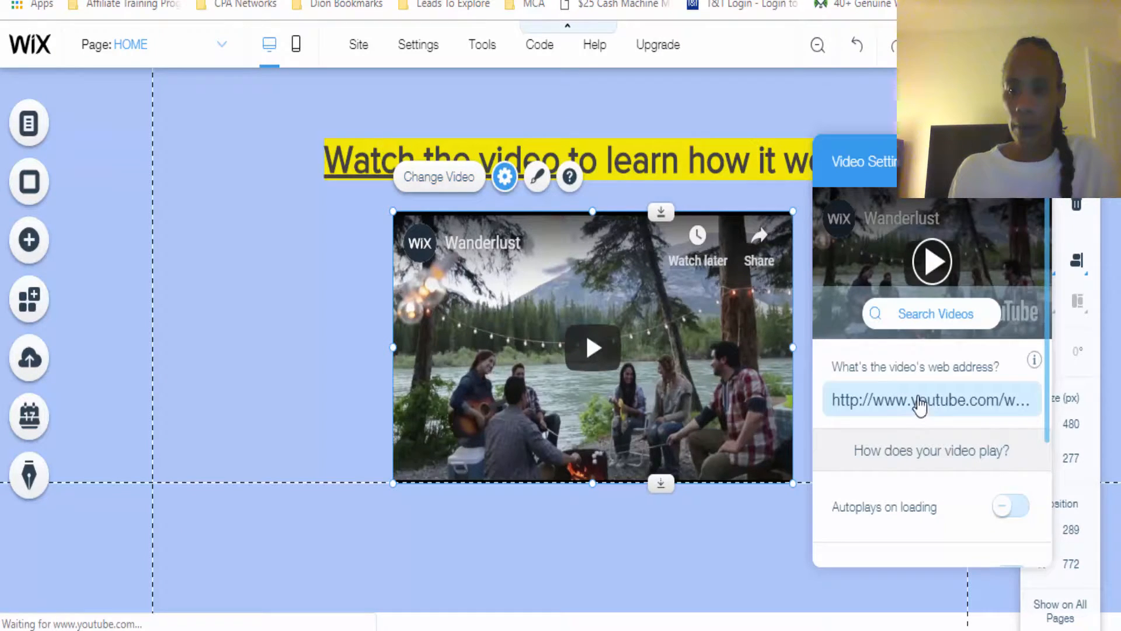
click(920, 403)
right_click(919, 397)
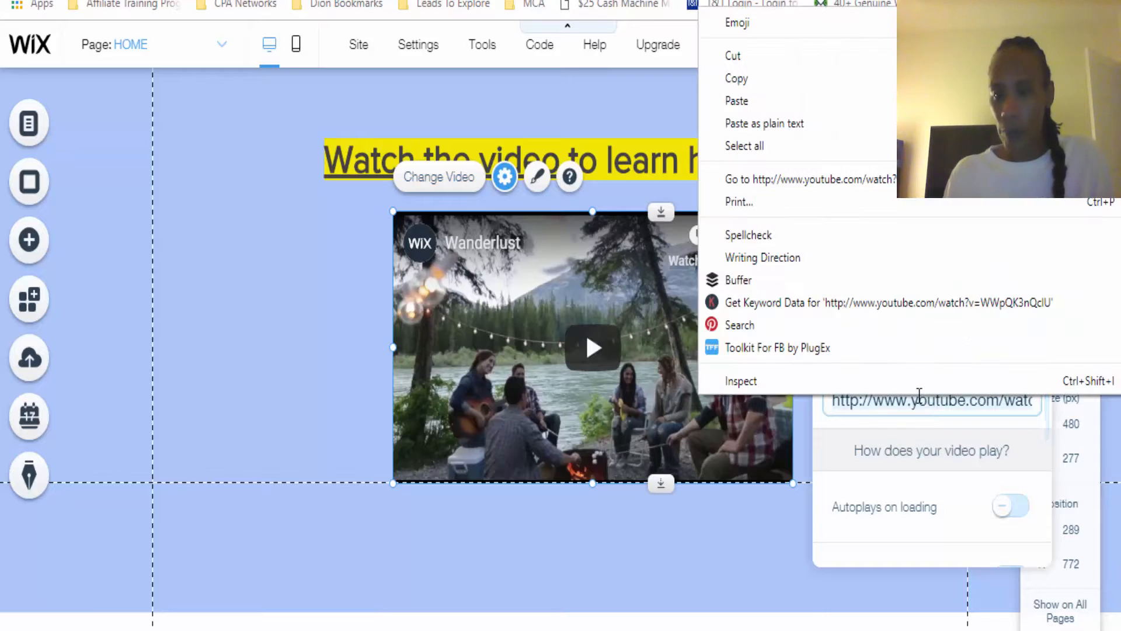
click(801, 101)
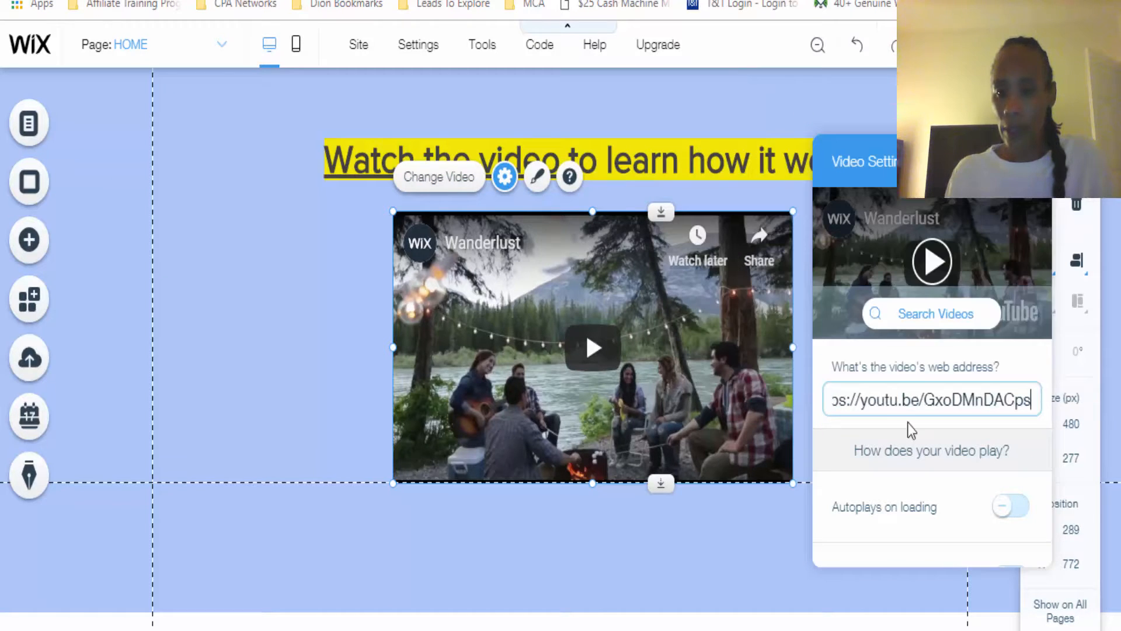
Make the new video autoplay on loading, set its controls to never be shown, and close the video settings
click(1000, 506)
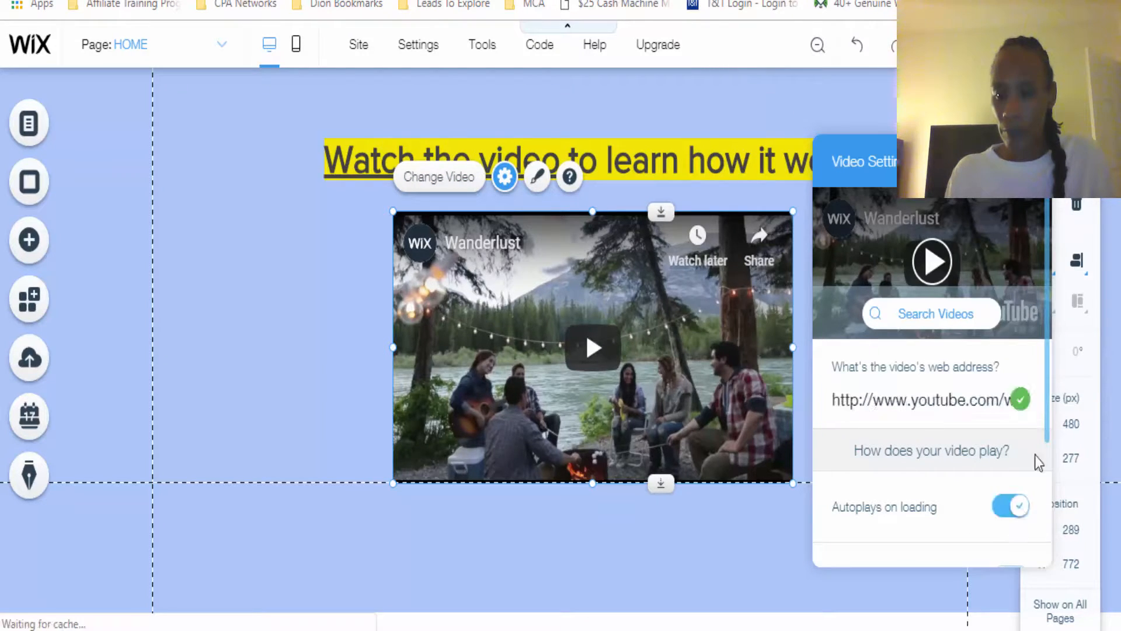
drag(1046, 419, 1048, 545)
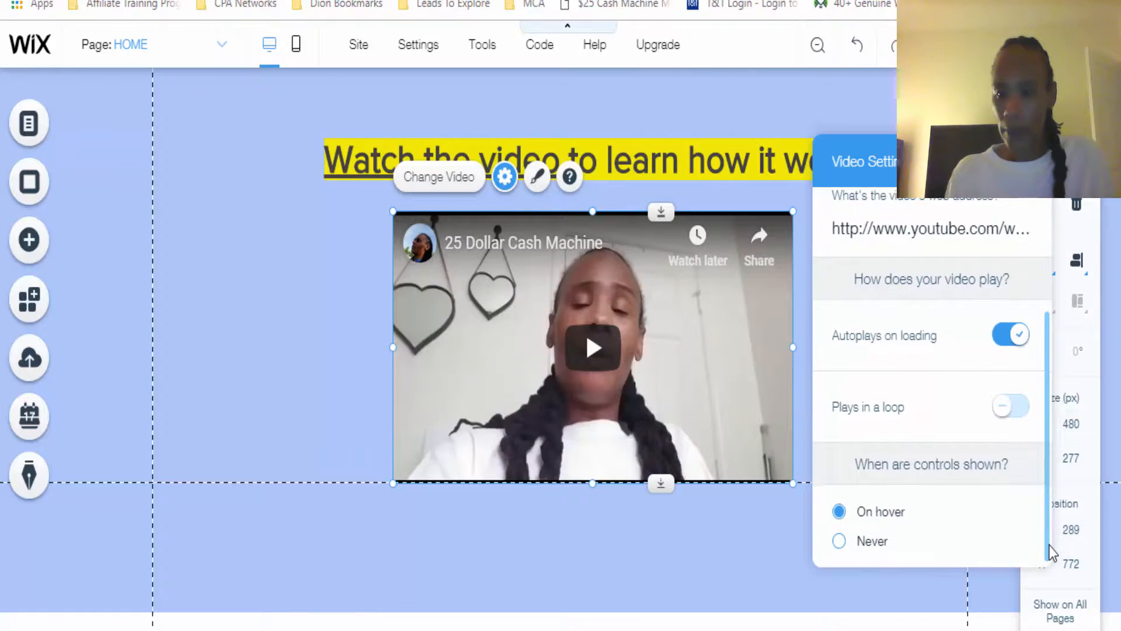
click(855, 544)
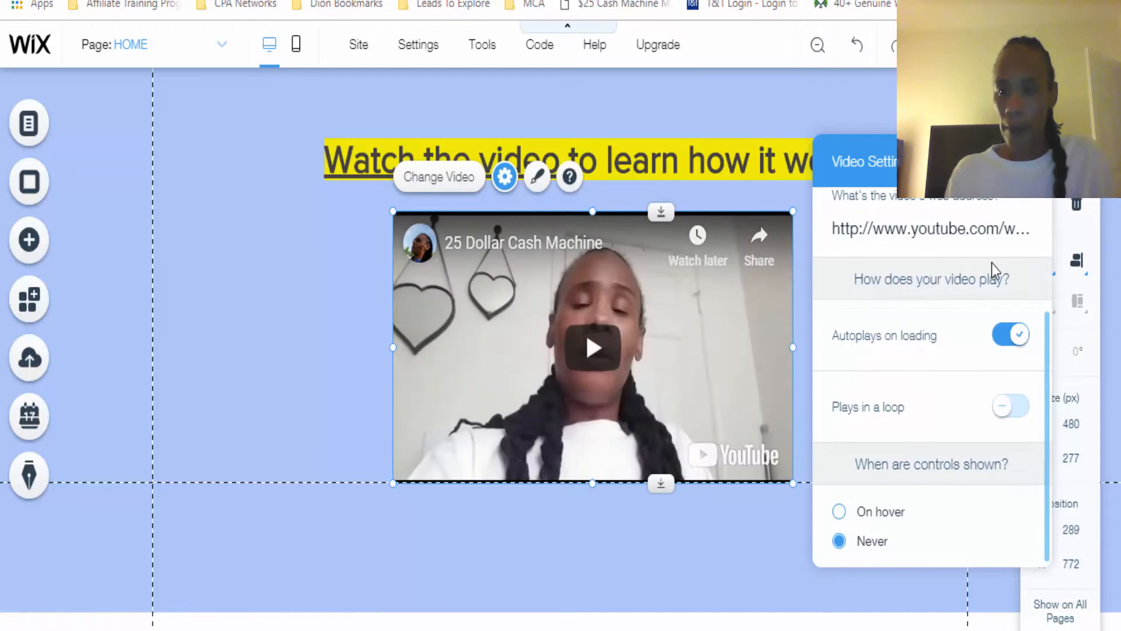
drag(1047, 359, 1044, 216)
click(1033, 161)
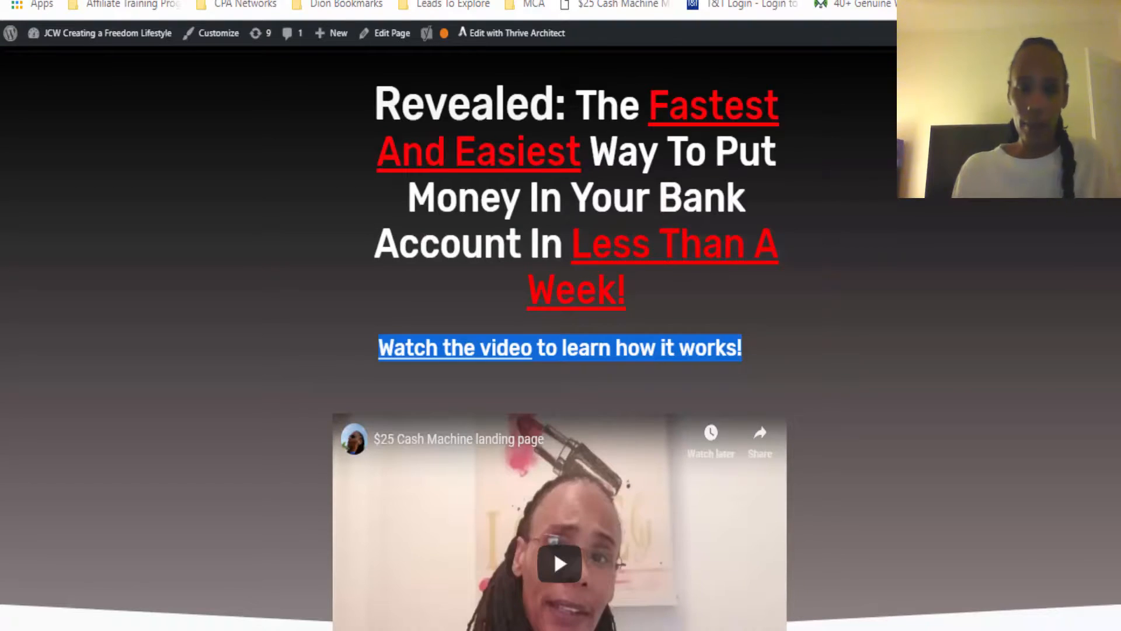
Check the button on the reference landing page and add an orange rounded "READ MORE" text button just below the video
scroll(1070, 253, down, 8)
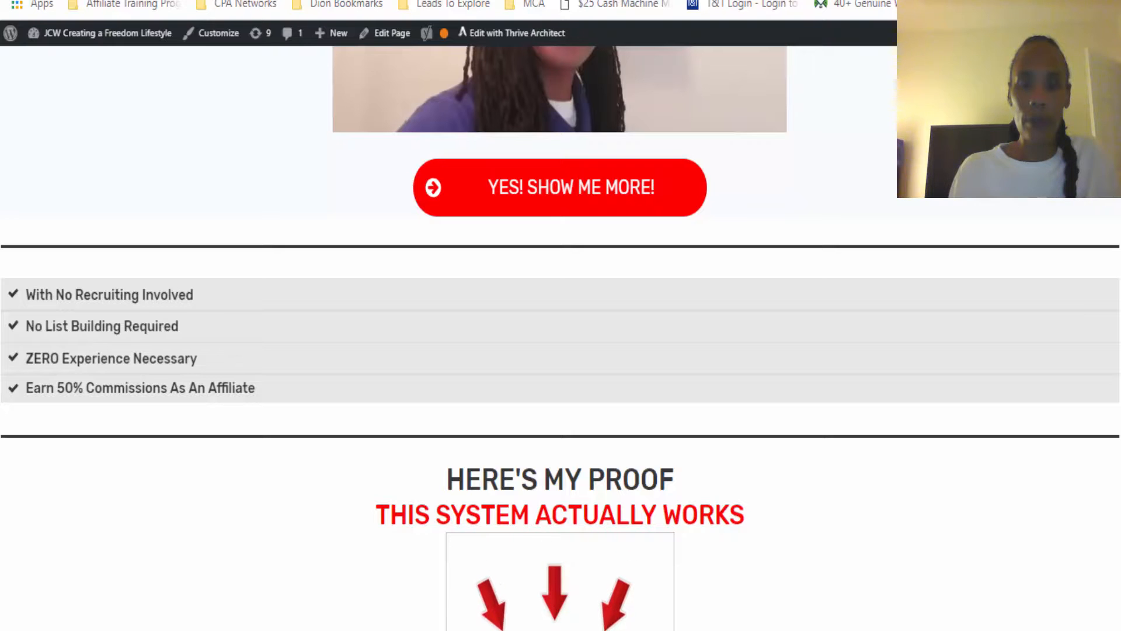
click(312, 1)
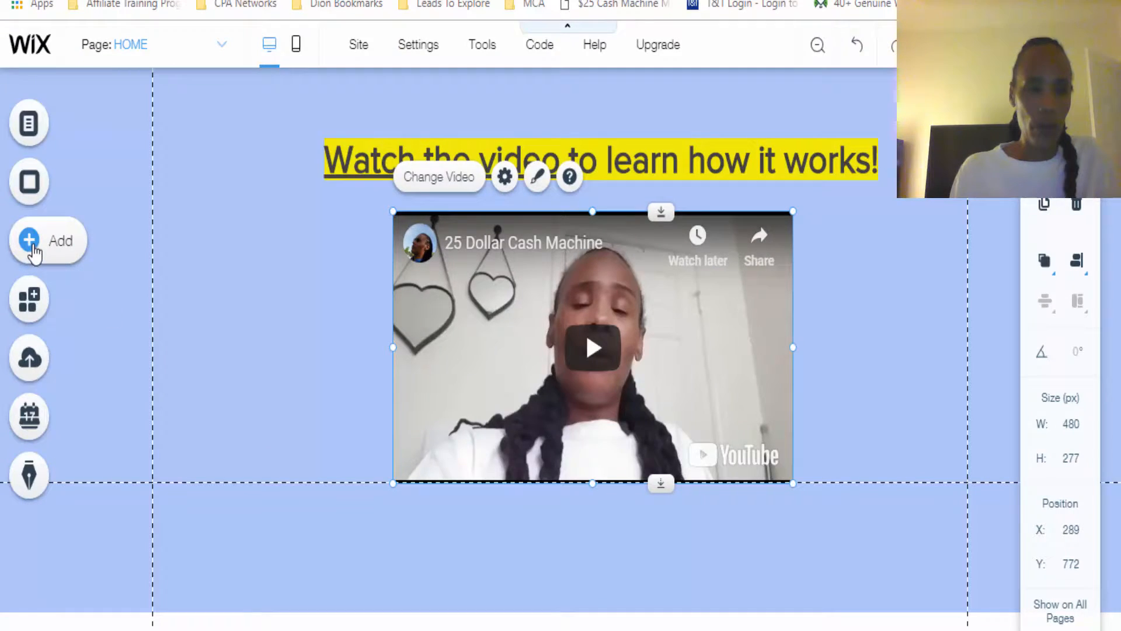
click(33, 250)
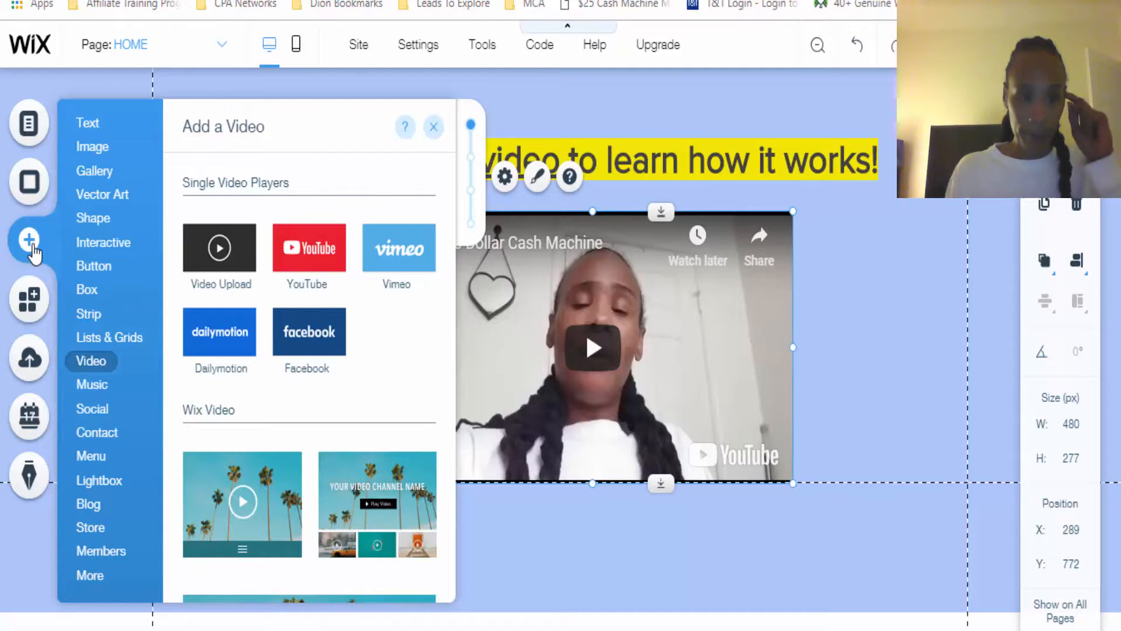
mouse_move(102, 274)
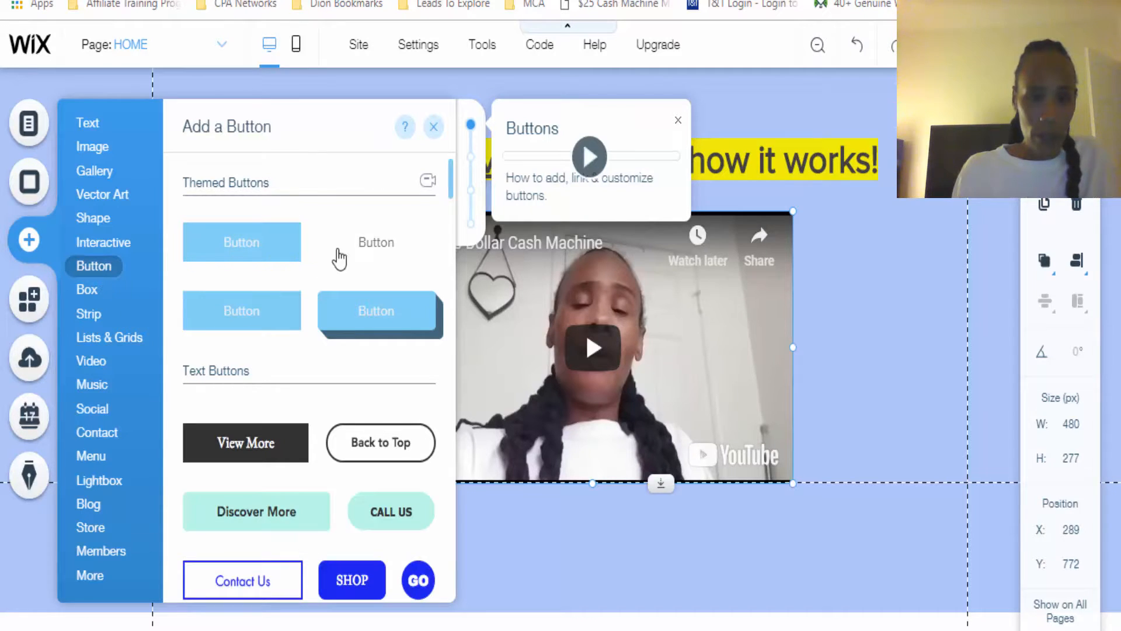
drag(452, 187, 451, 268)
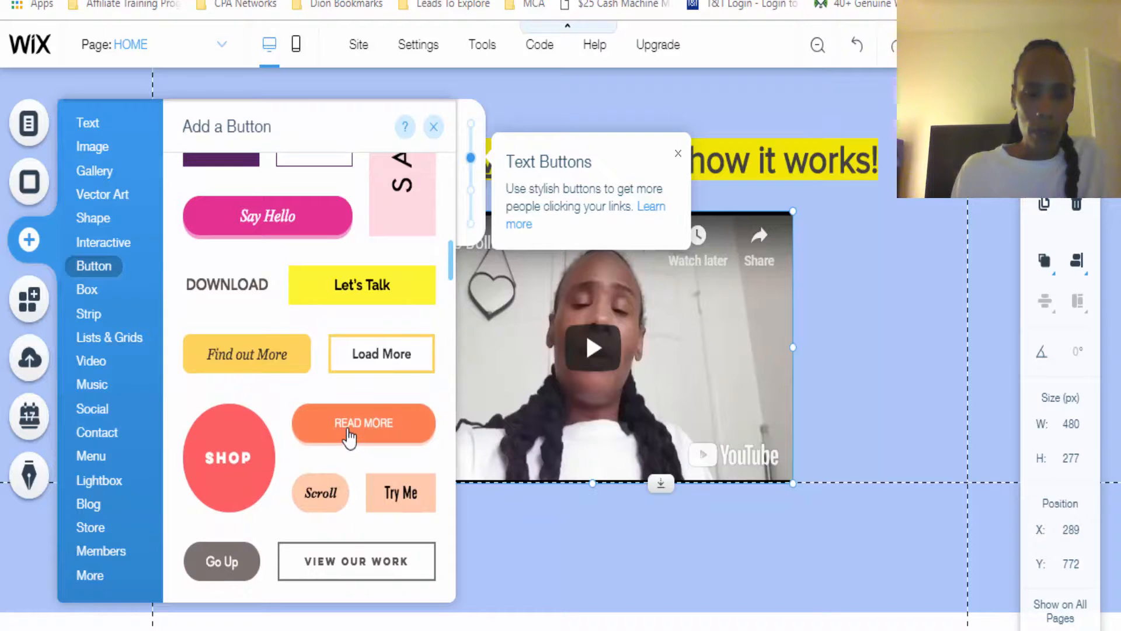
drag(349, 436, 596, 514)
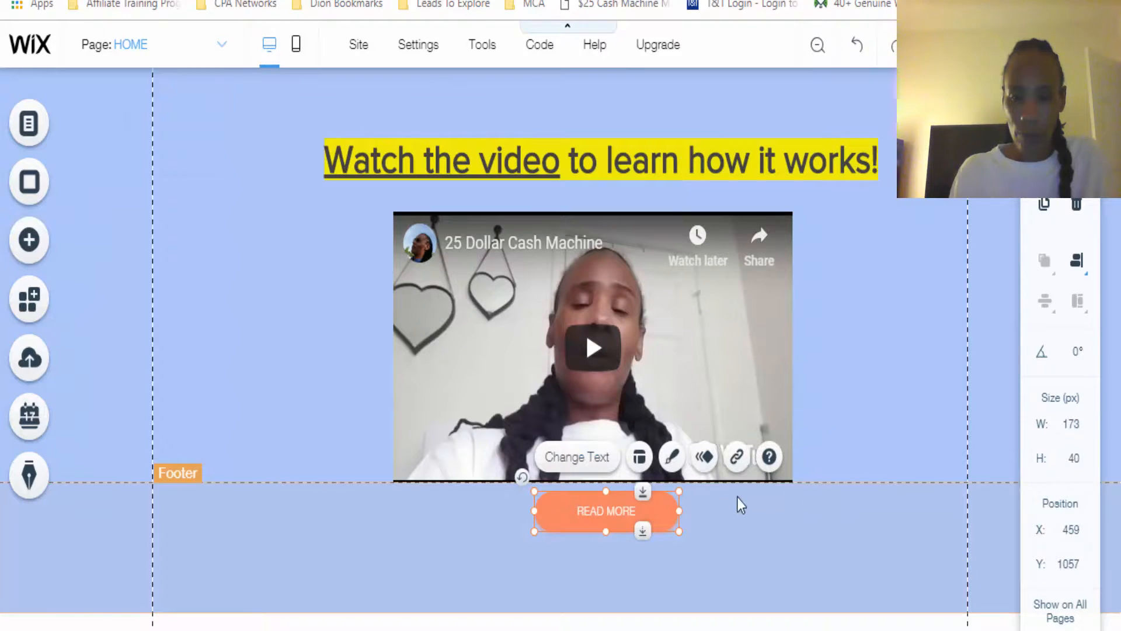
Move the "READ MORE" button aside to about X 78, Y 951 and shift the video slightly up and to the right
drag(631, 504, 290, 412)
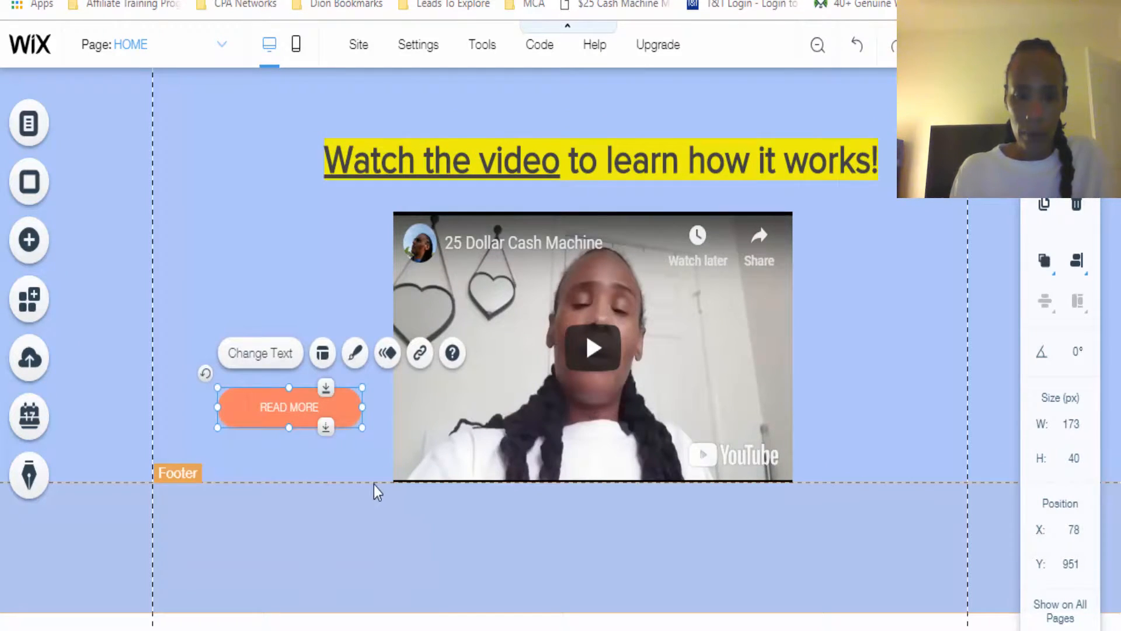
drag(565, 437, 582, 387)
Place the "READ MORE" button beneath the video at about X 381, Y 1072 and enlarge it to about 336 by 61 px
drag(286, 406, 750, 526)
drag(523, 524, 465, 524)
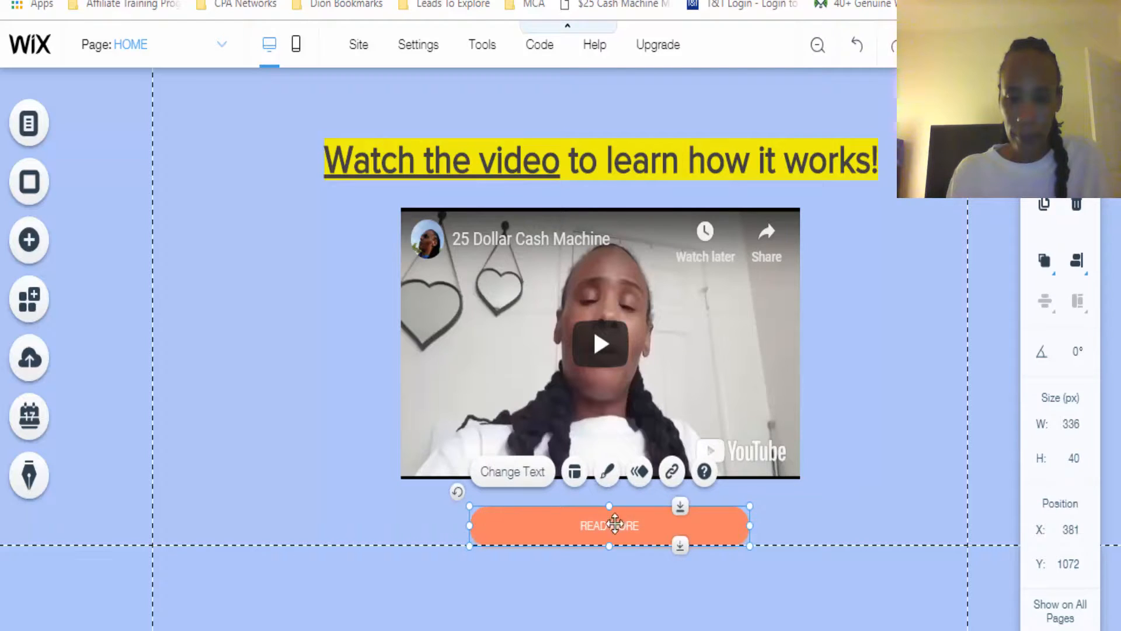
drag(609, 546, 609, 569)
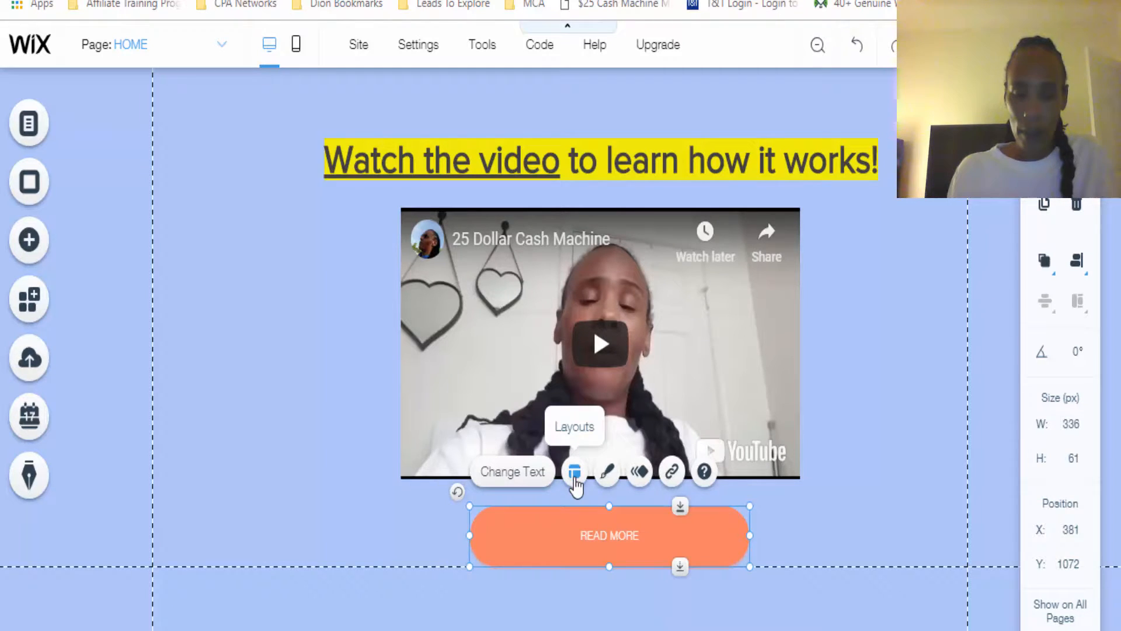
Change the button's text to "YES! SHOW ME MORE!", matching the button on the reference landing page
click(505, 486)
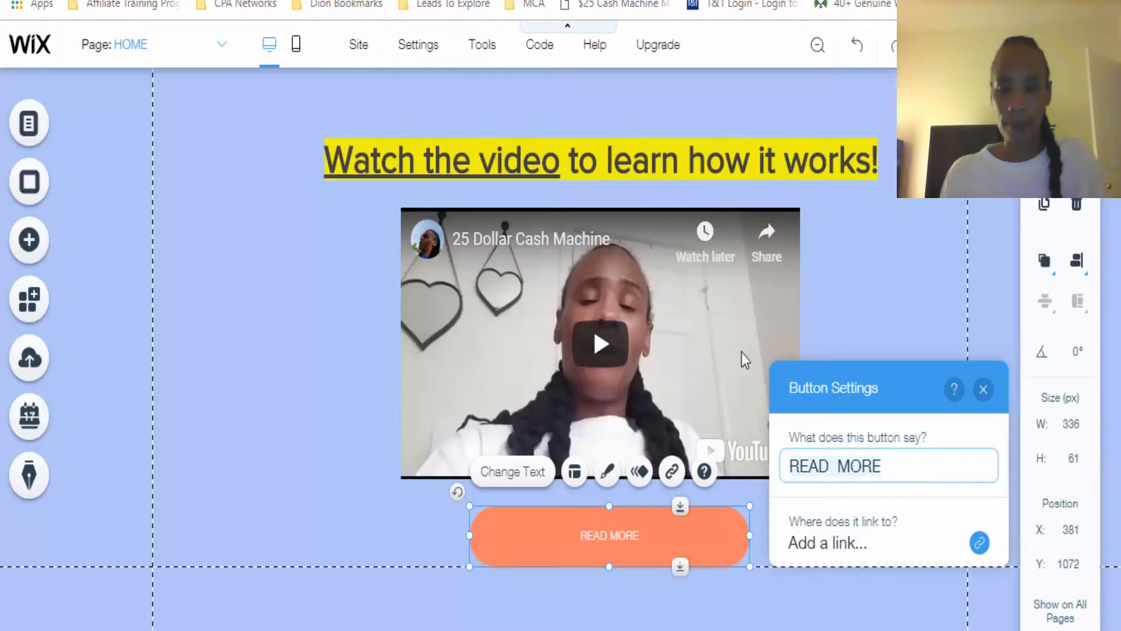
click(631, 535)
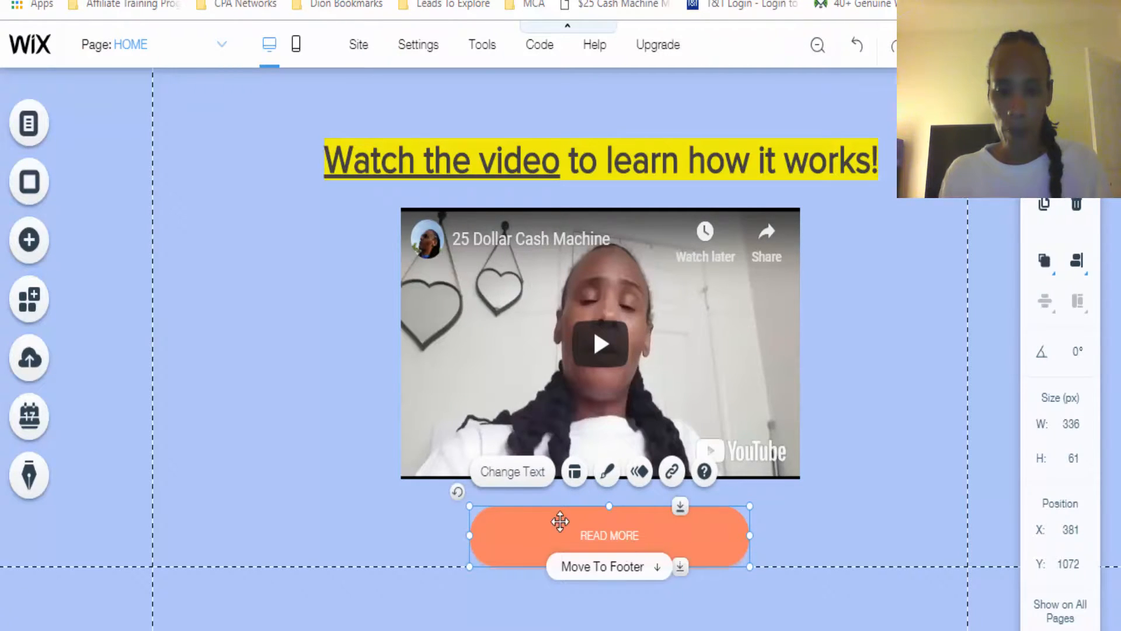
click(527, 478)
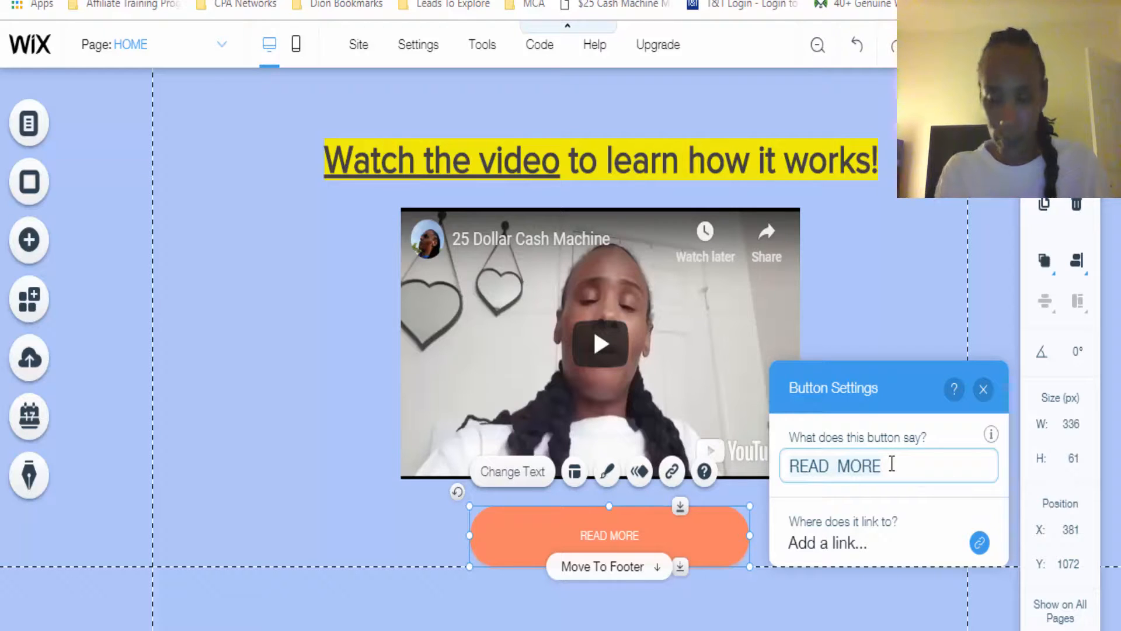
key(ctrl+a)
text(Yes)
key(BackSpace)
key(BackSpace)
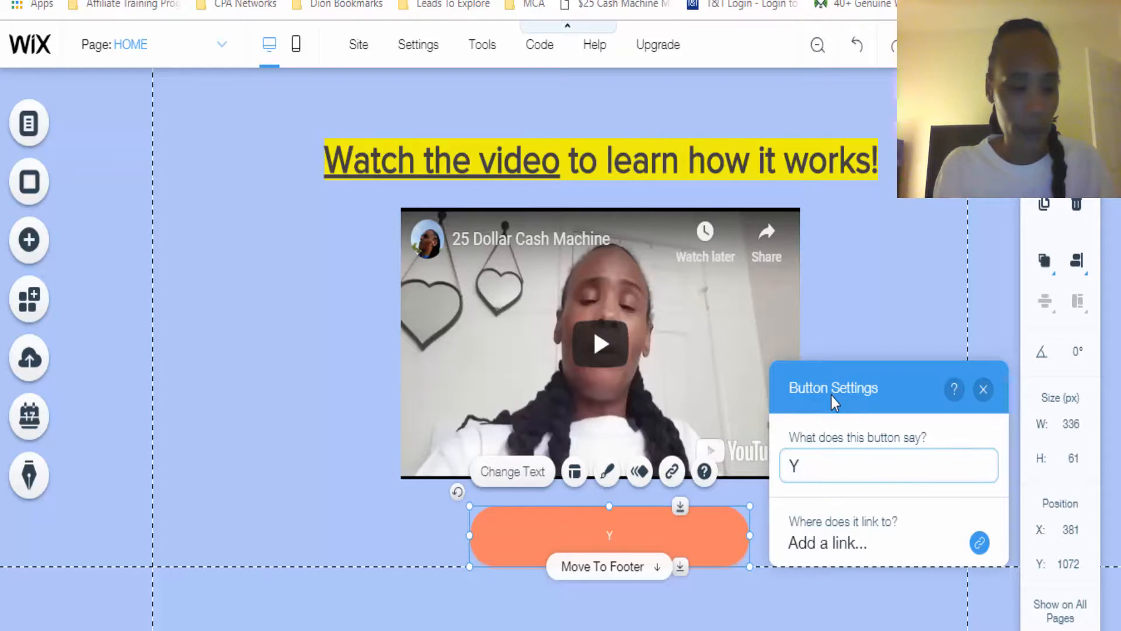
text(ES)
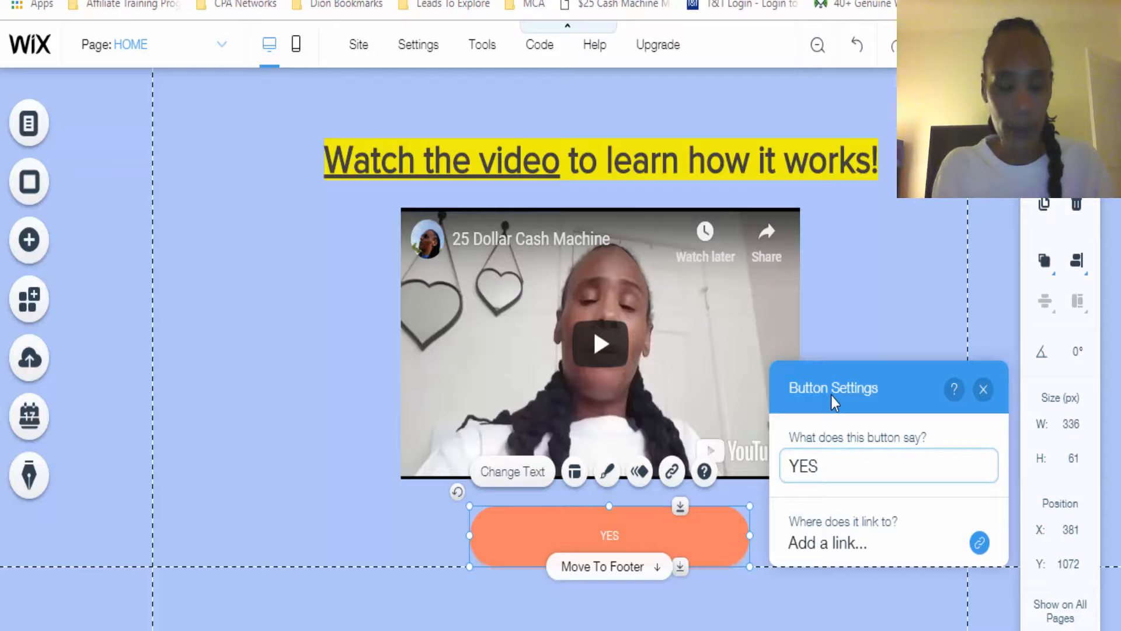
text(! SHOW )
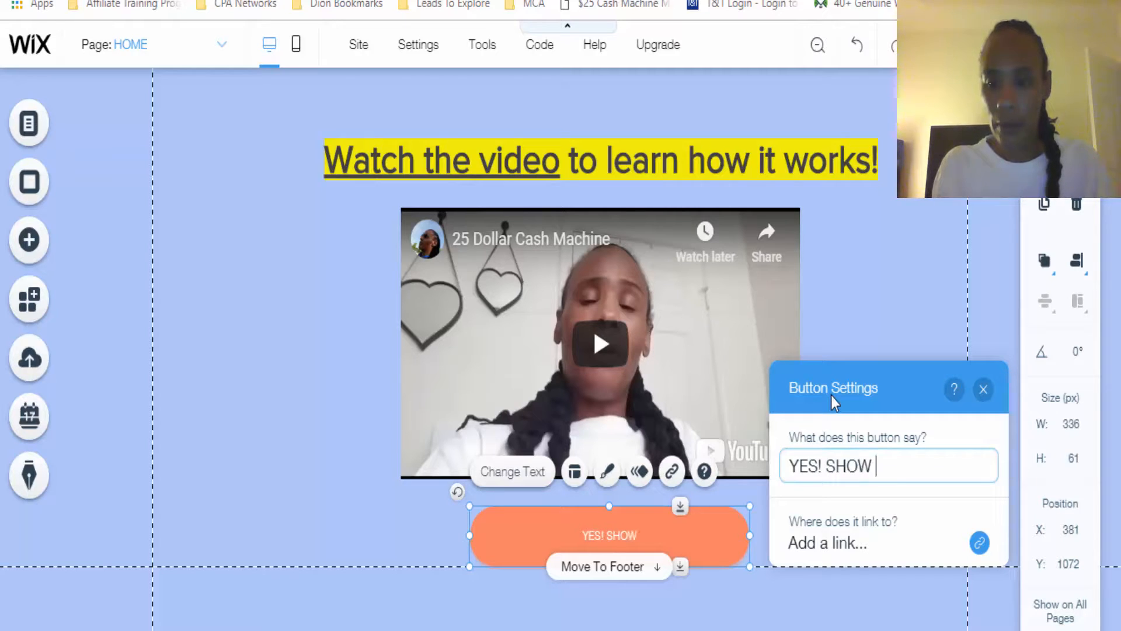
text(ME MORE!)
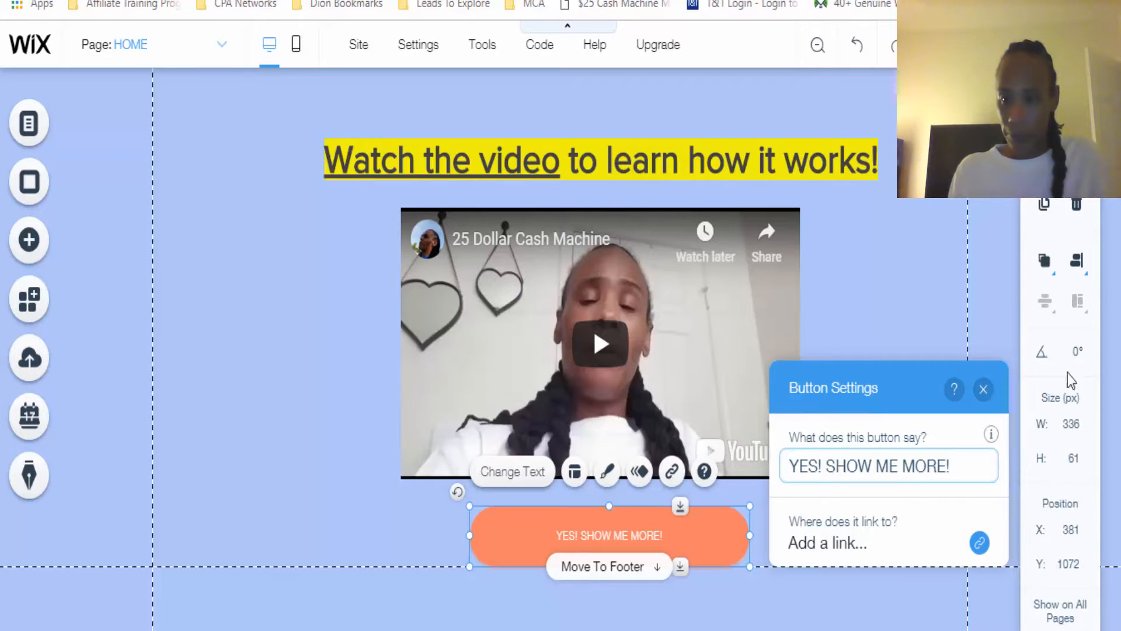
click(844, 546)
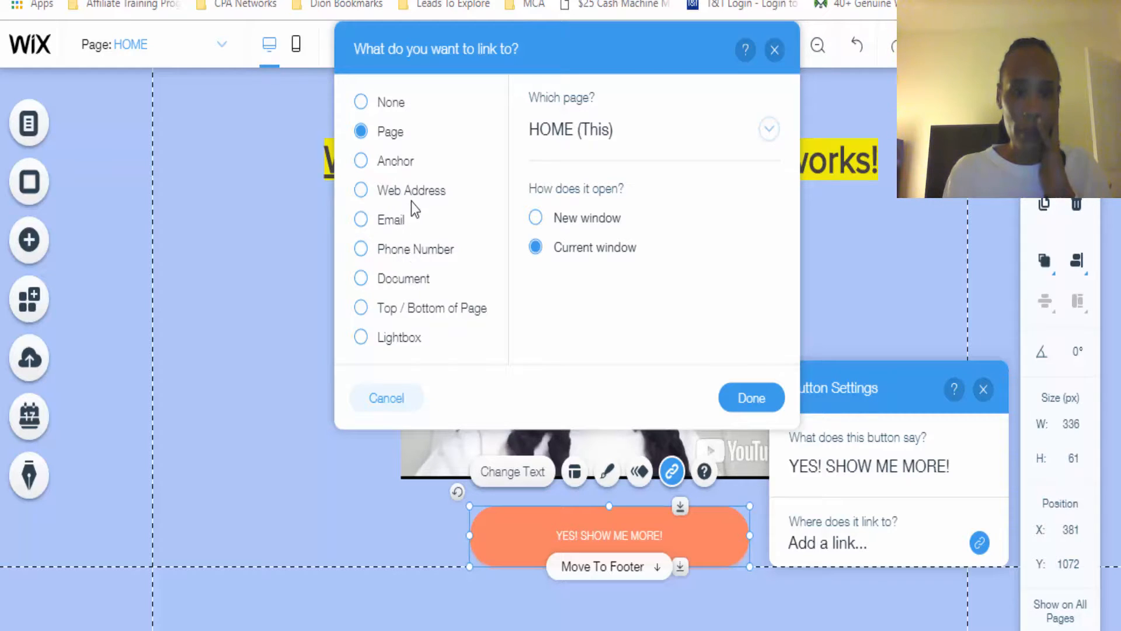
click(392, 195)
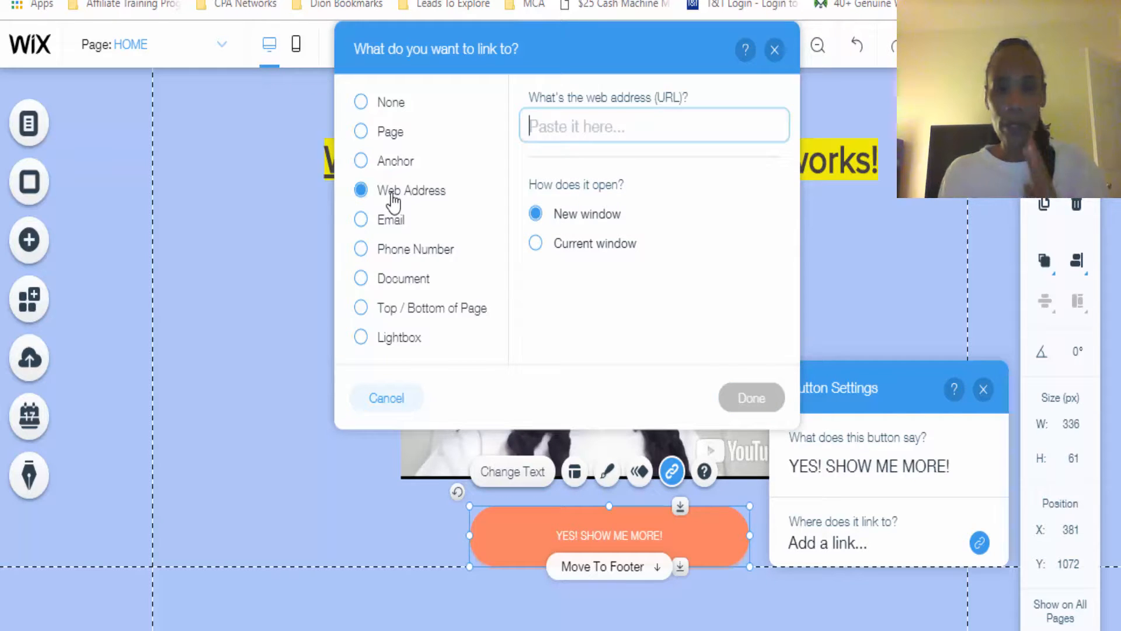
text(HTT)
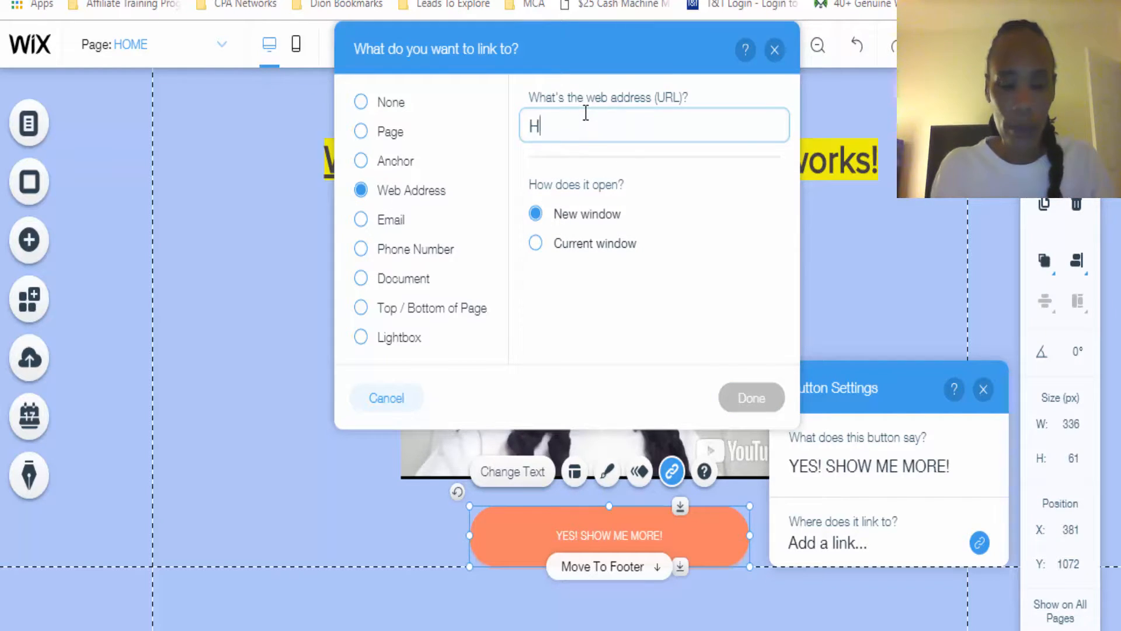
key(BackSpace)
key(BackSpace)
key(BackSpace)
key(BackSpace)
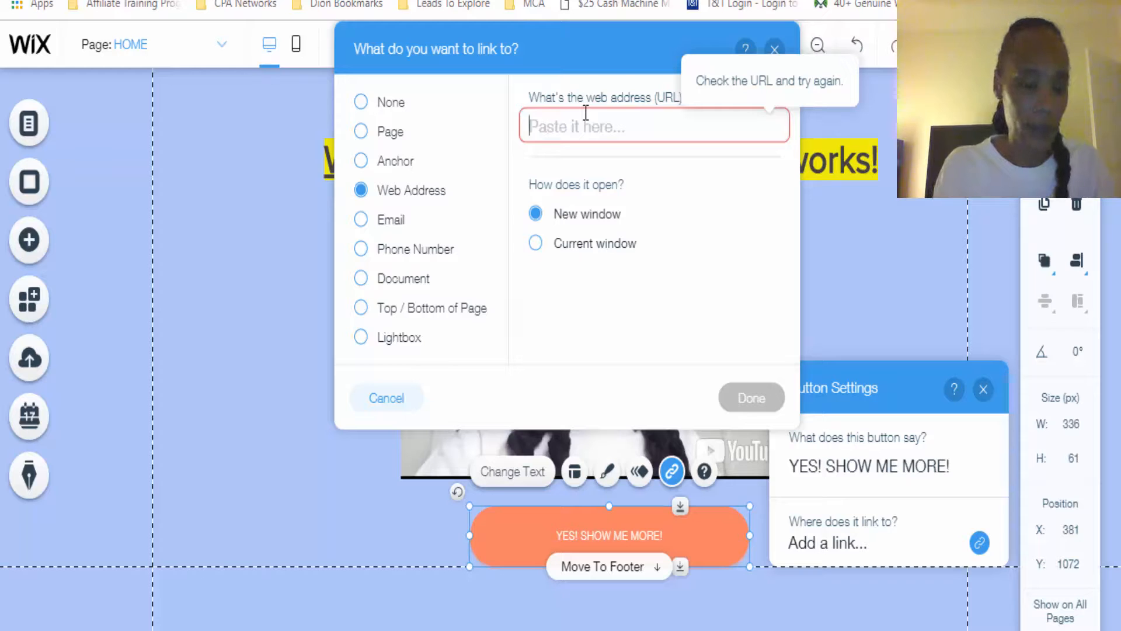
text(https://goo)
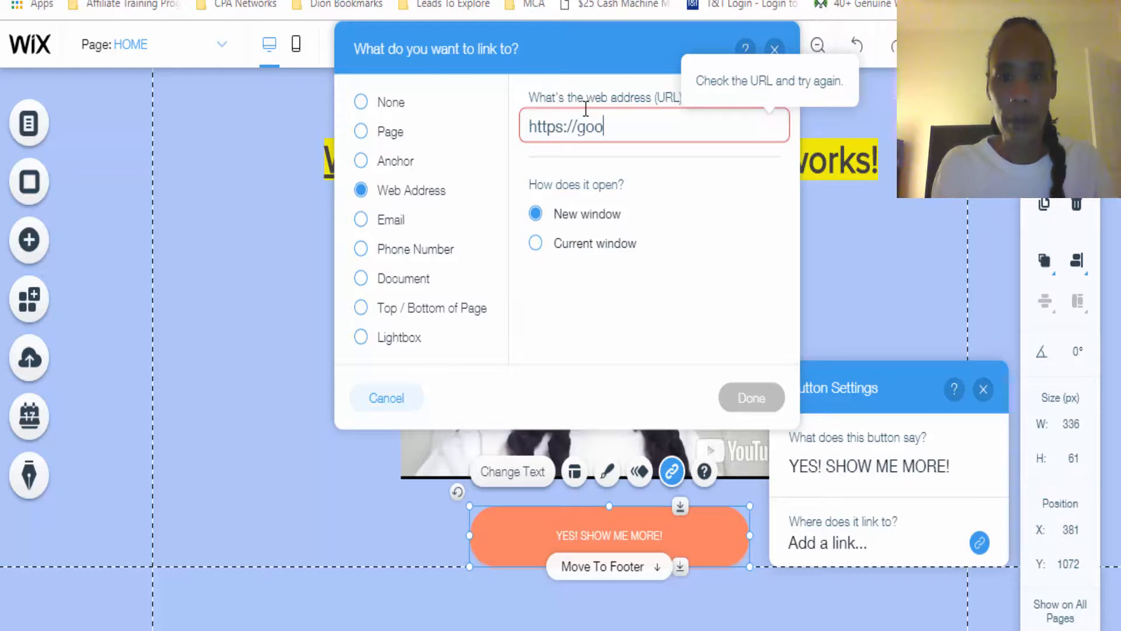
text(gle.com)
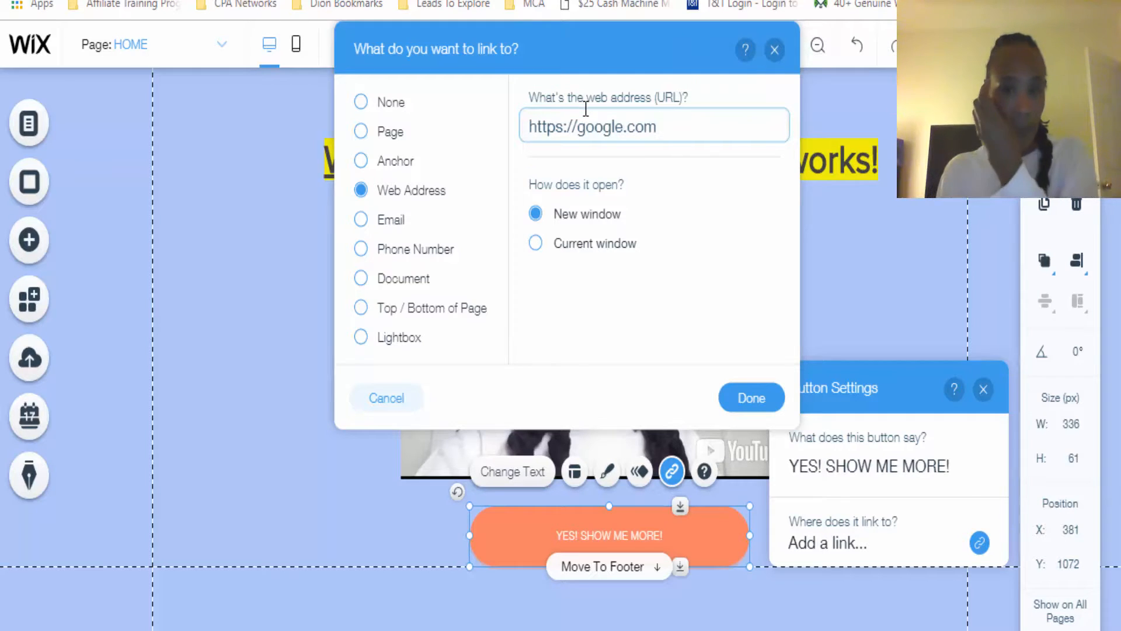
click(747, 397)
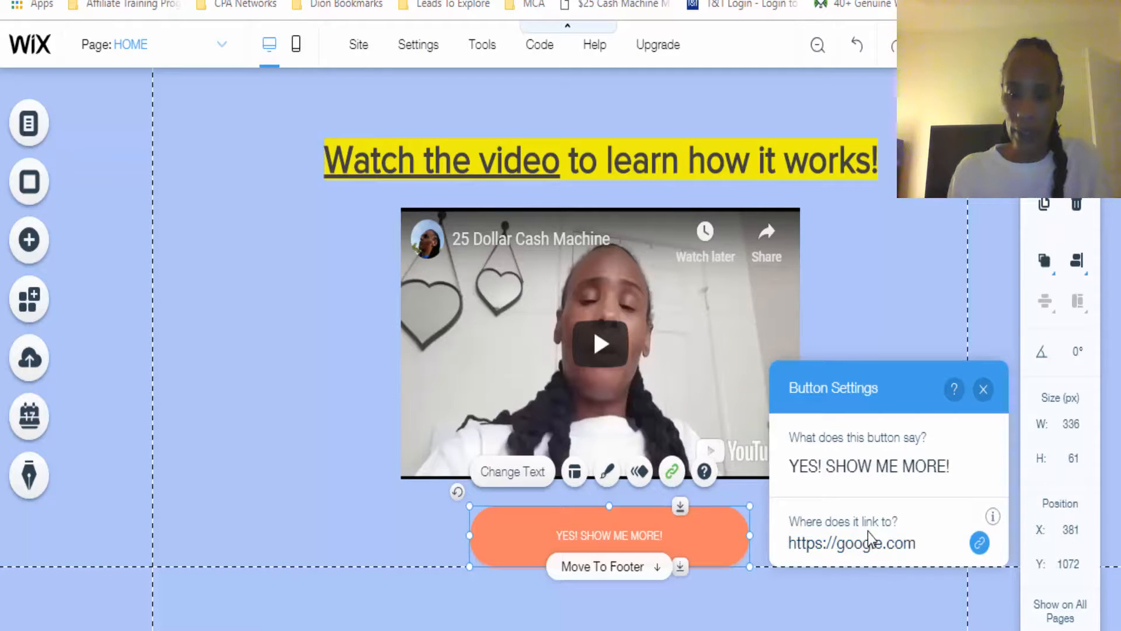
click(712, 559)
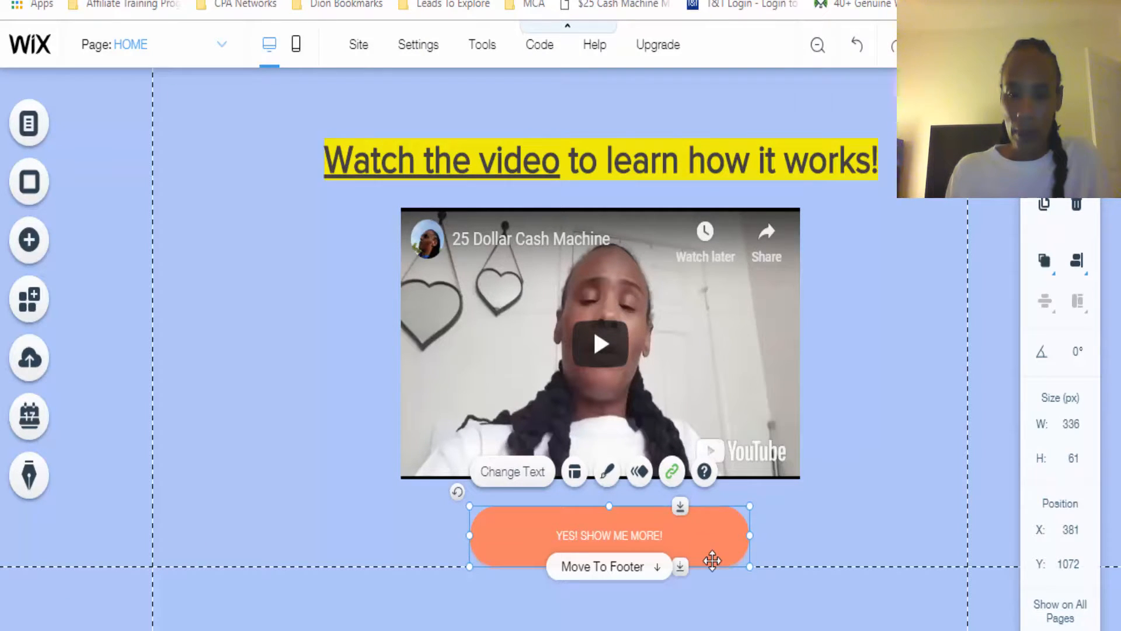
Customize the "YES! SHOW ME MORE!" button's design with a red #FA0000 background fill
double_click(713, 545)
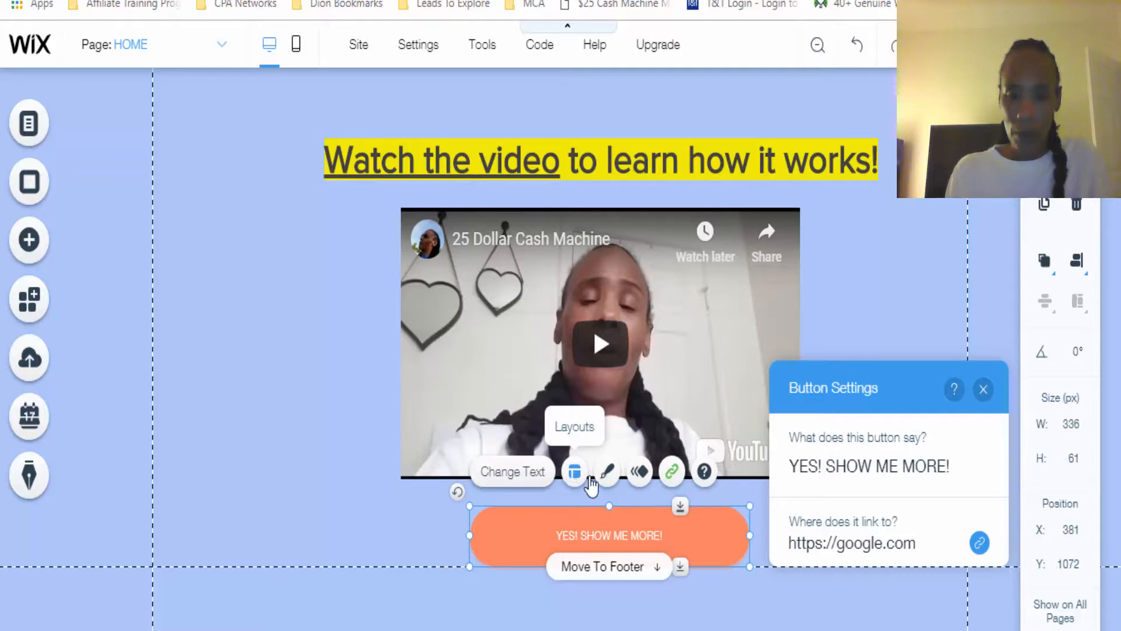
click(607, 471)
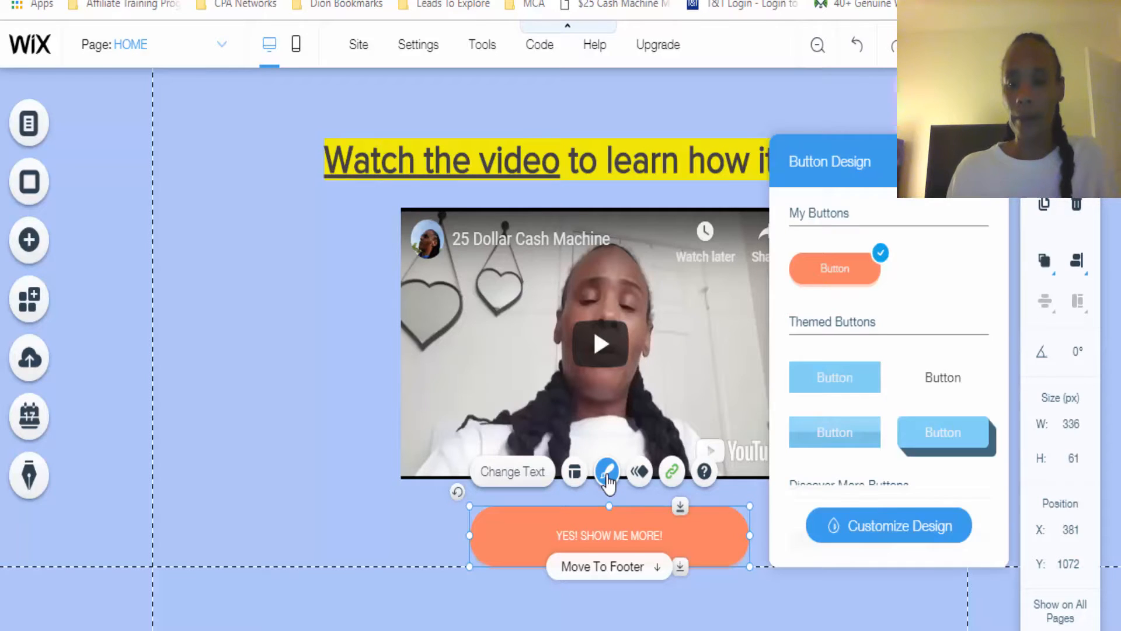
click(939, 378)
click(868, 277)
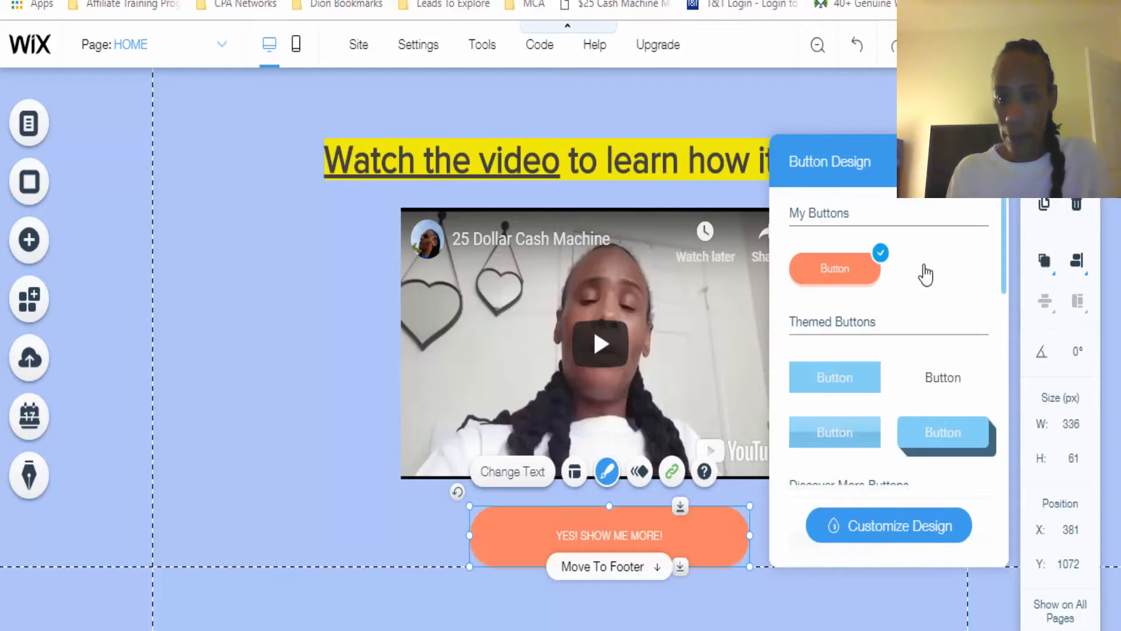
drag(1003, 265, 1011, 407)
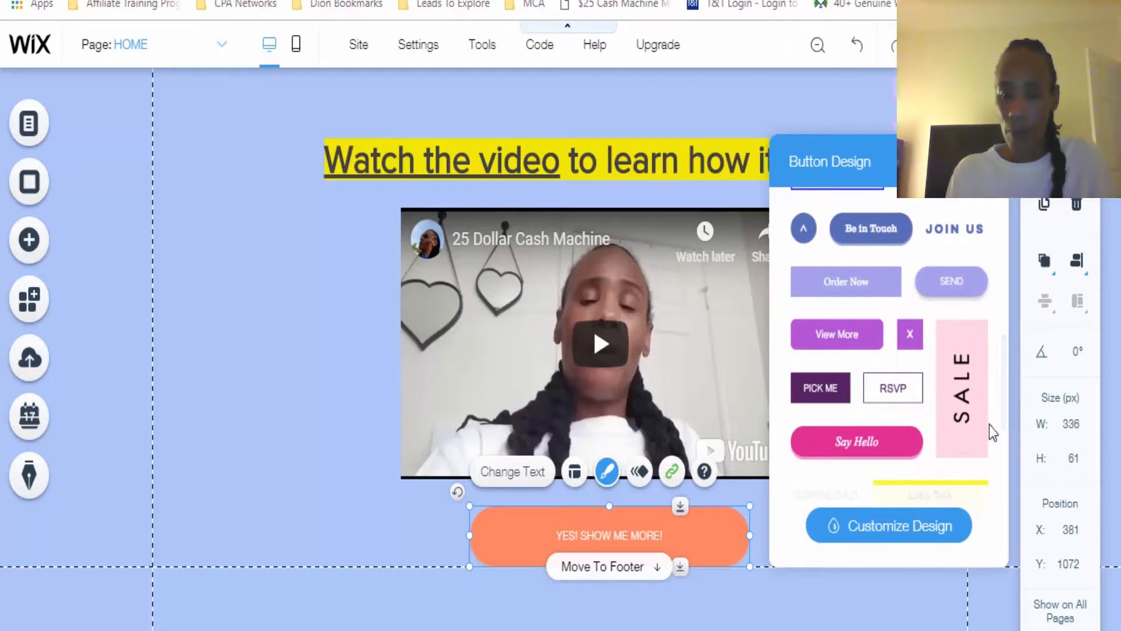
click(901, 535)
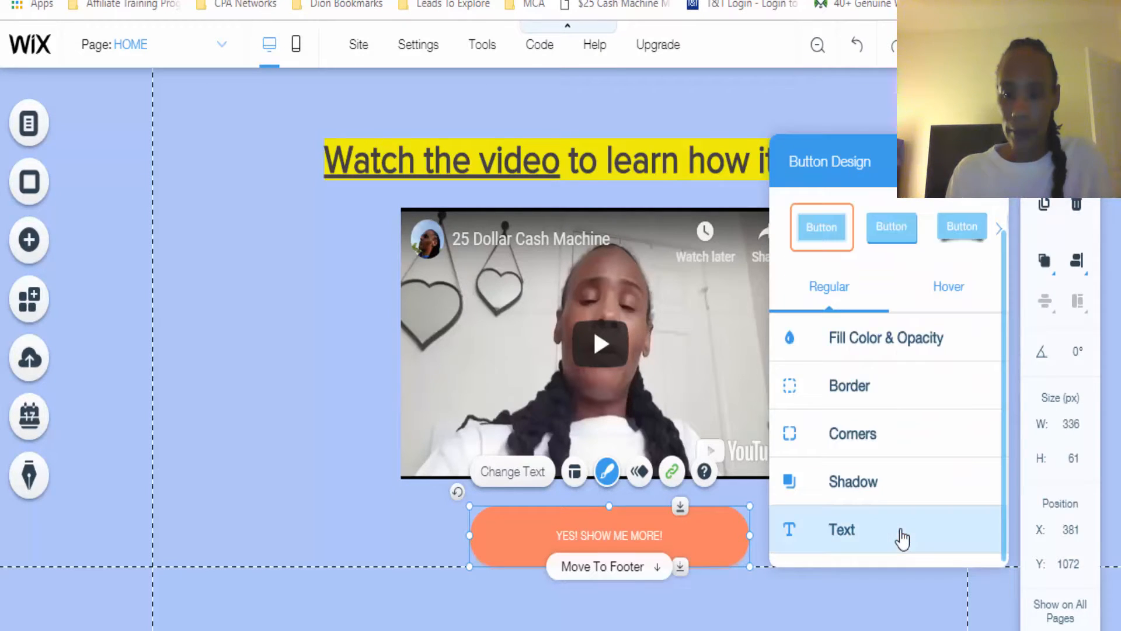
click(1003, 355)
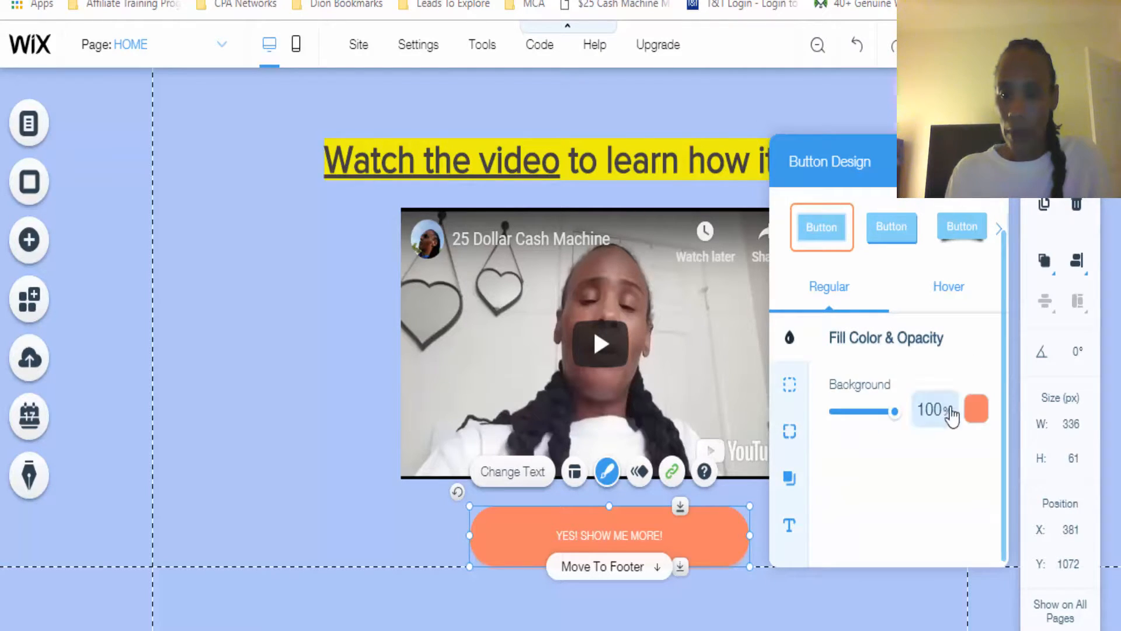
click(976, 410)
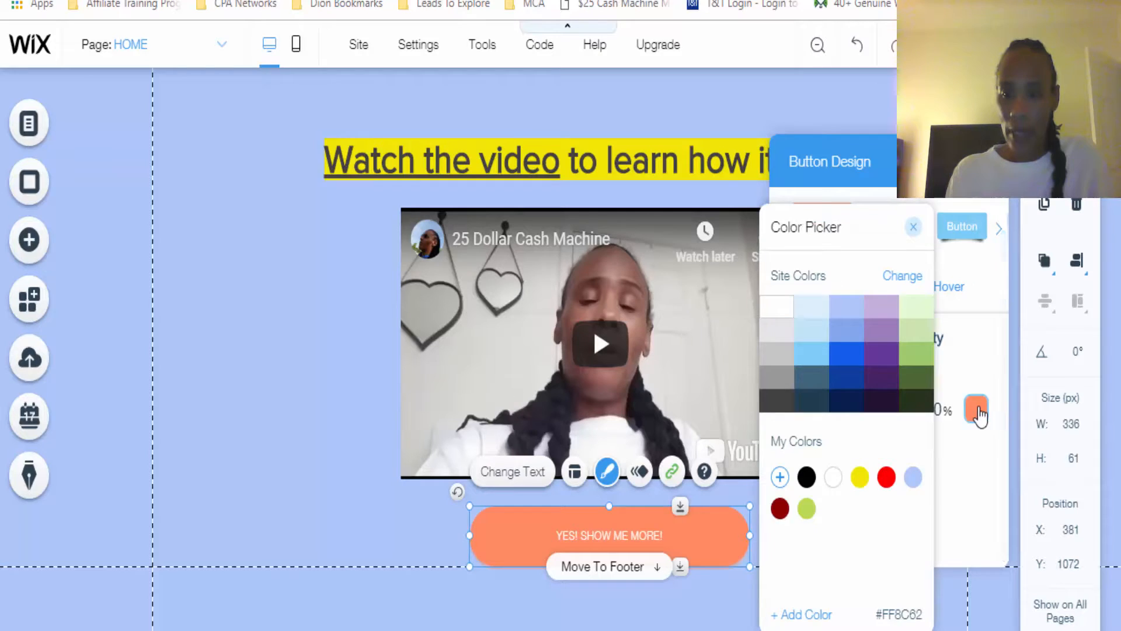
click(885, 478)
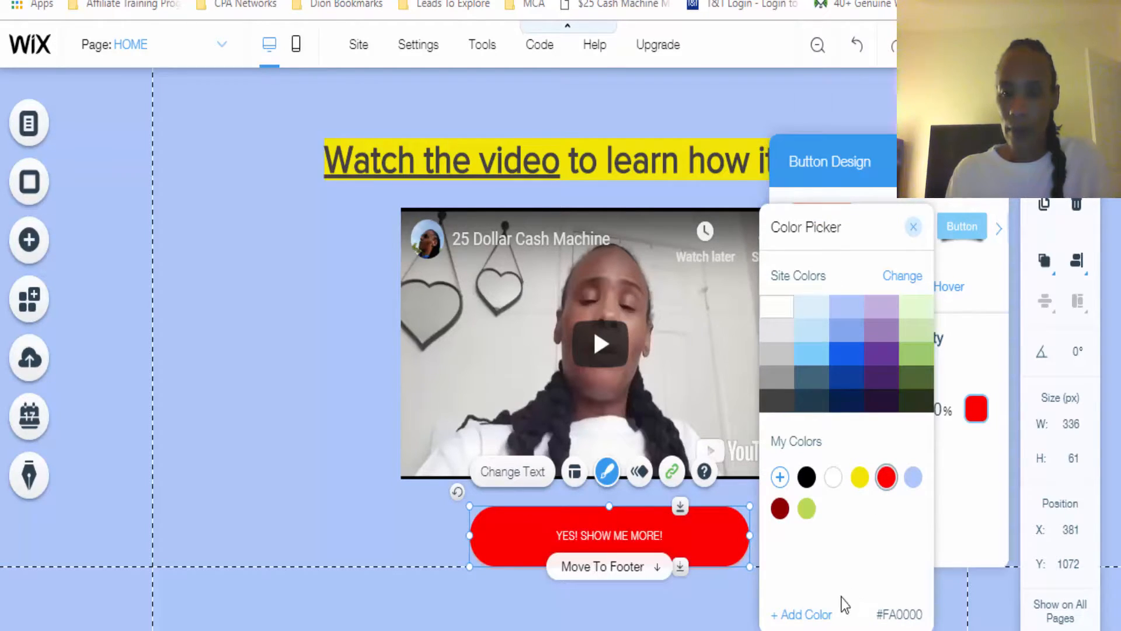
click(955, 551)
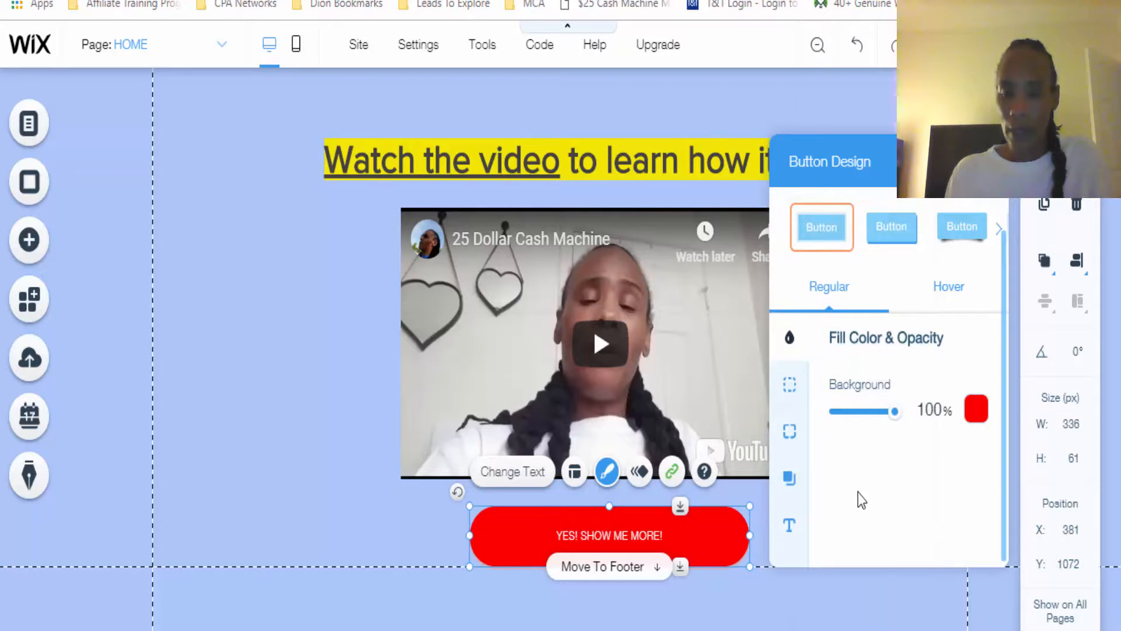
Set the button text to font size 19 and bold, and close the button design settings
click(788, 528)
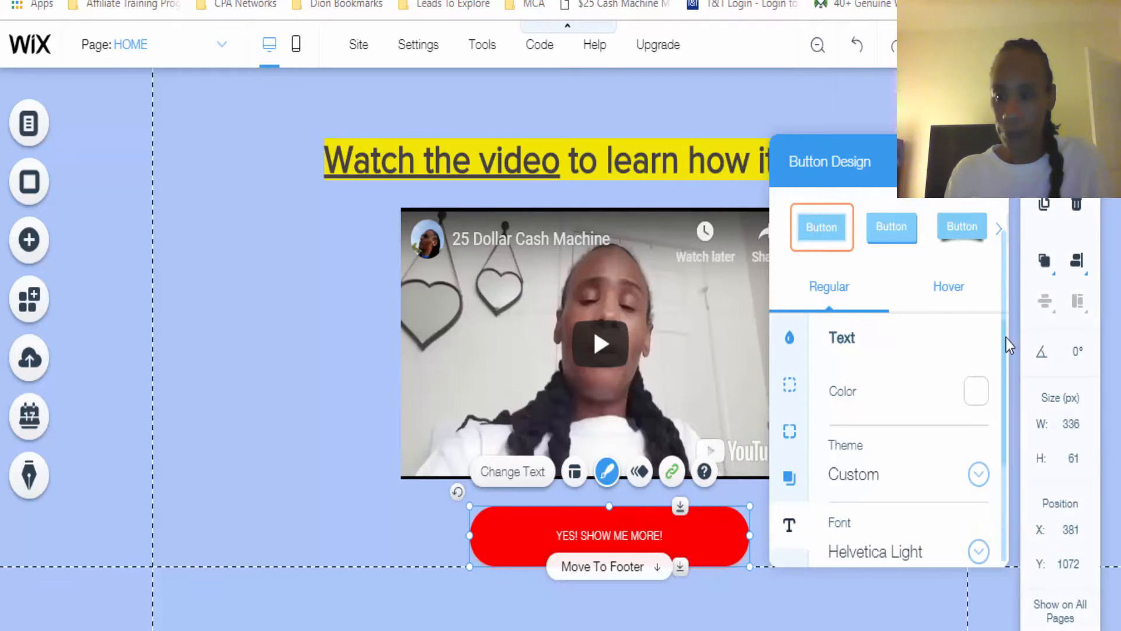
drag(1005, 337, 1003, 440)
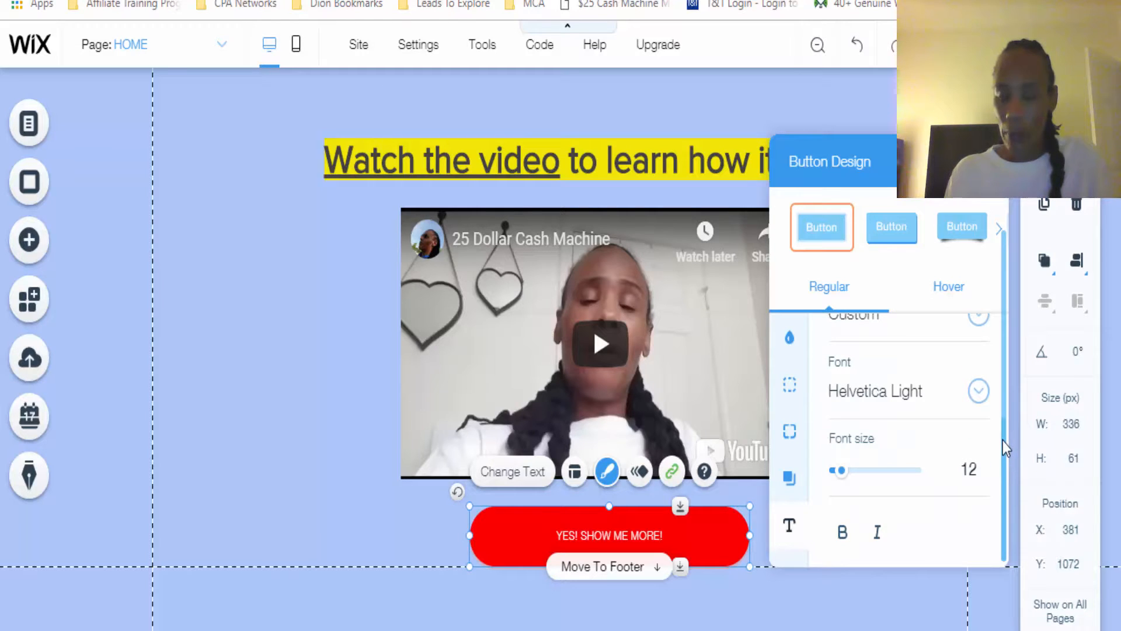
drag(842, 474, 845, 474)
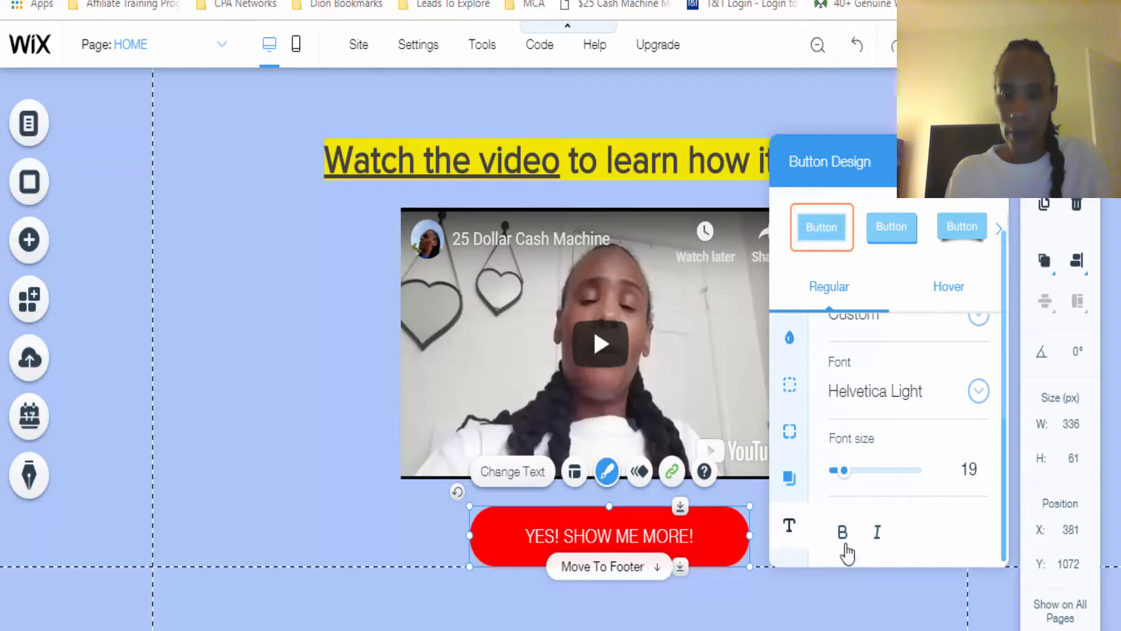
click(842, 535)
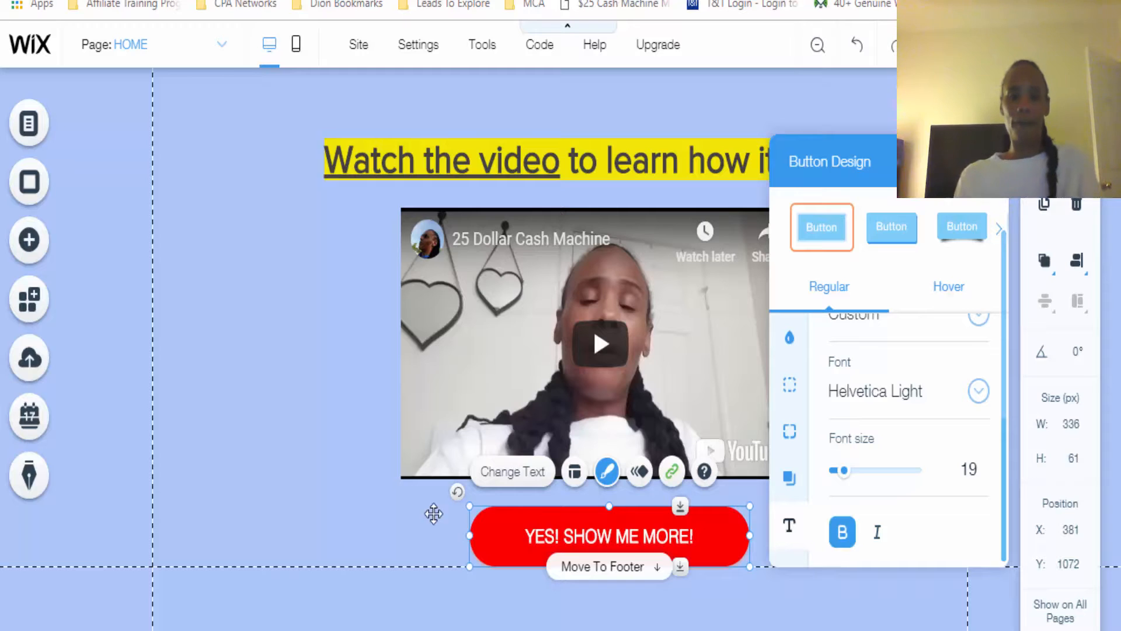
click(251, 474)
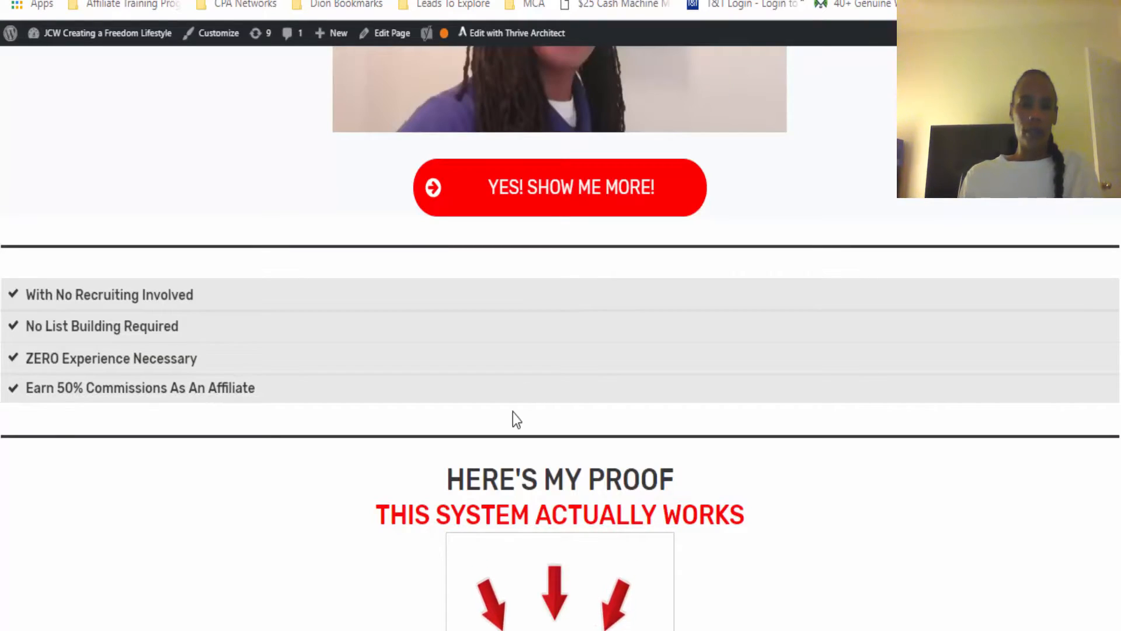
Copy the benefits list from "With No Recruiting Involved" to "Earn 50% Commissions As An Affiliate" on the reference landing page
drag(25, 292, 225, 412)
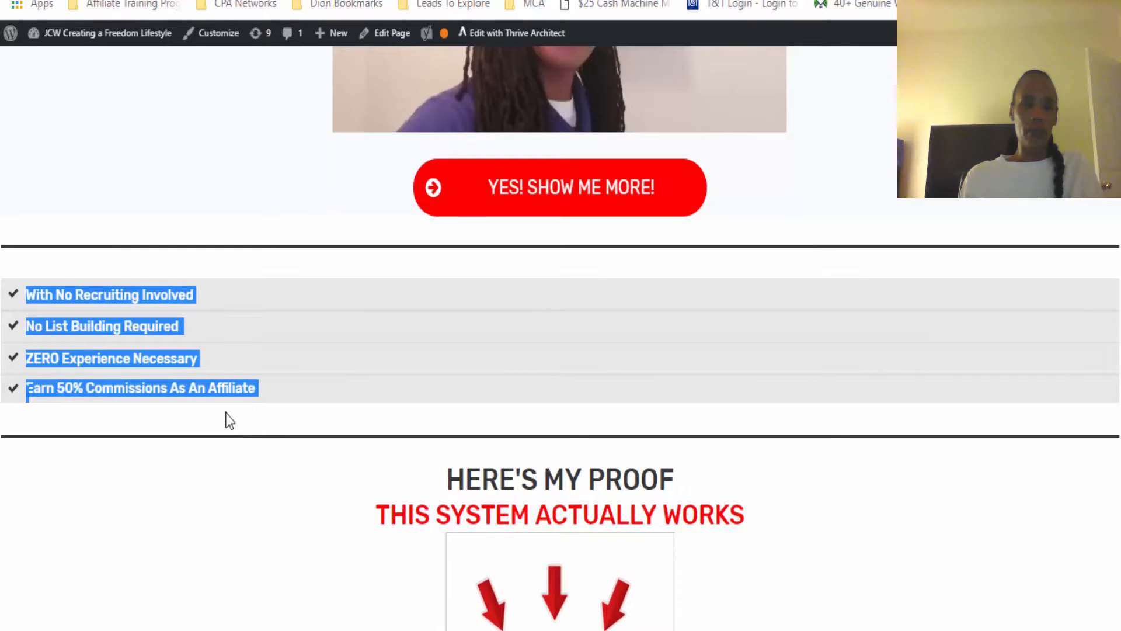
right_click(169, 366)
click(218, 383)
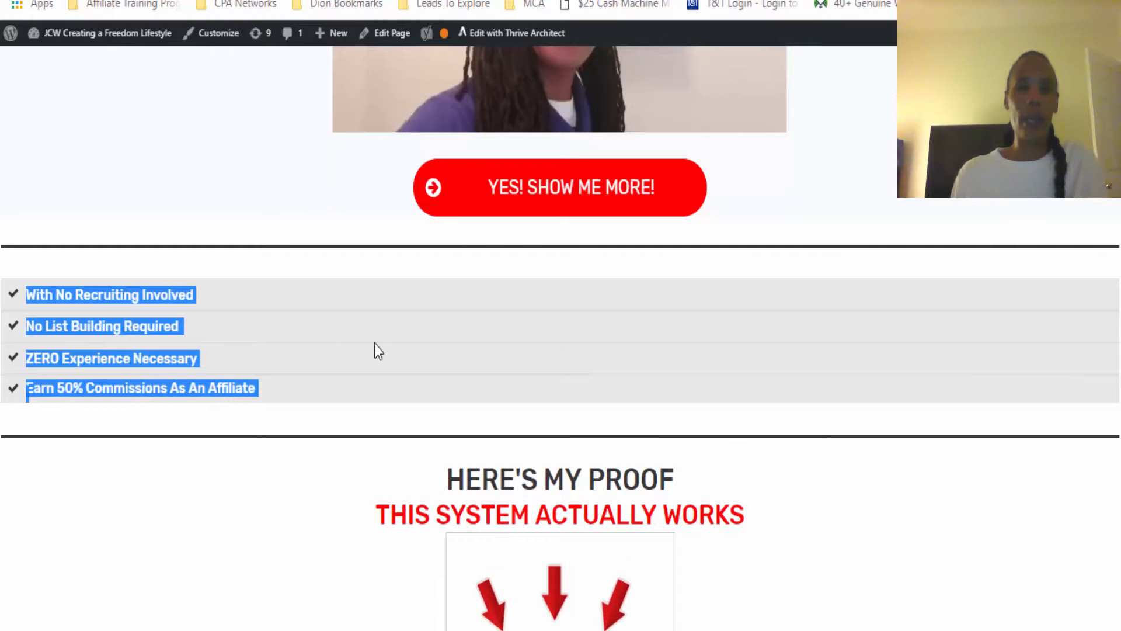
Back in the Wix editor, add a Heading 5 text at about X 335, Y 1141 and place the red button above it at about X 399, Y 1064
key(ctrl+Tab)
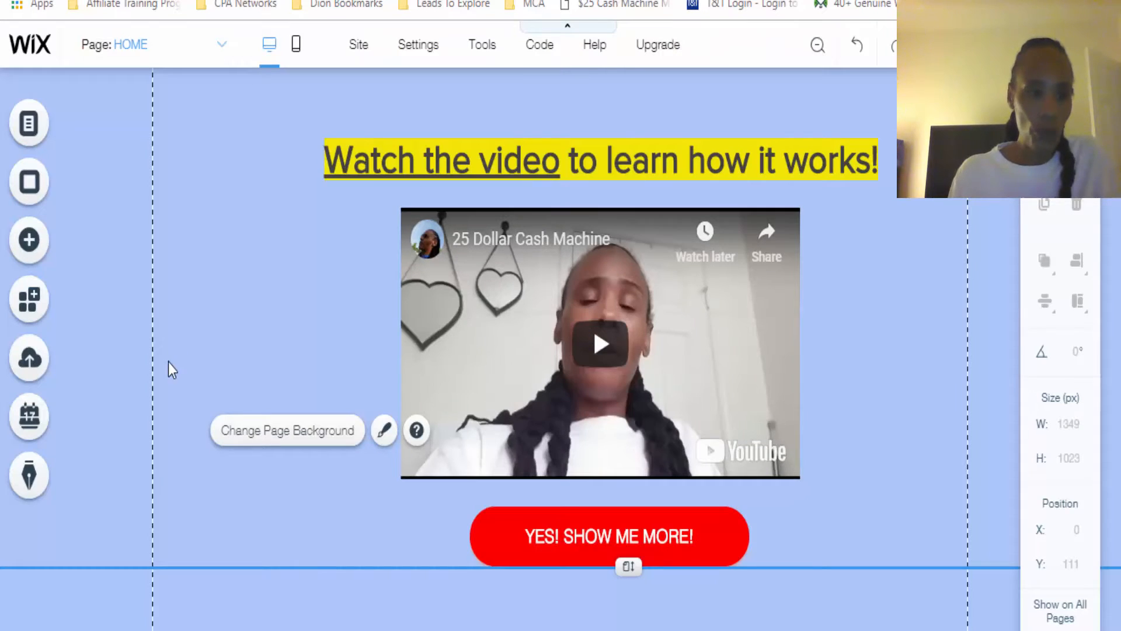
click(29, 245)
click(97, 124)
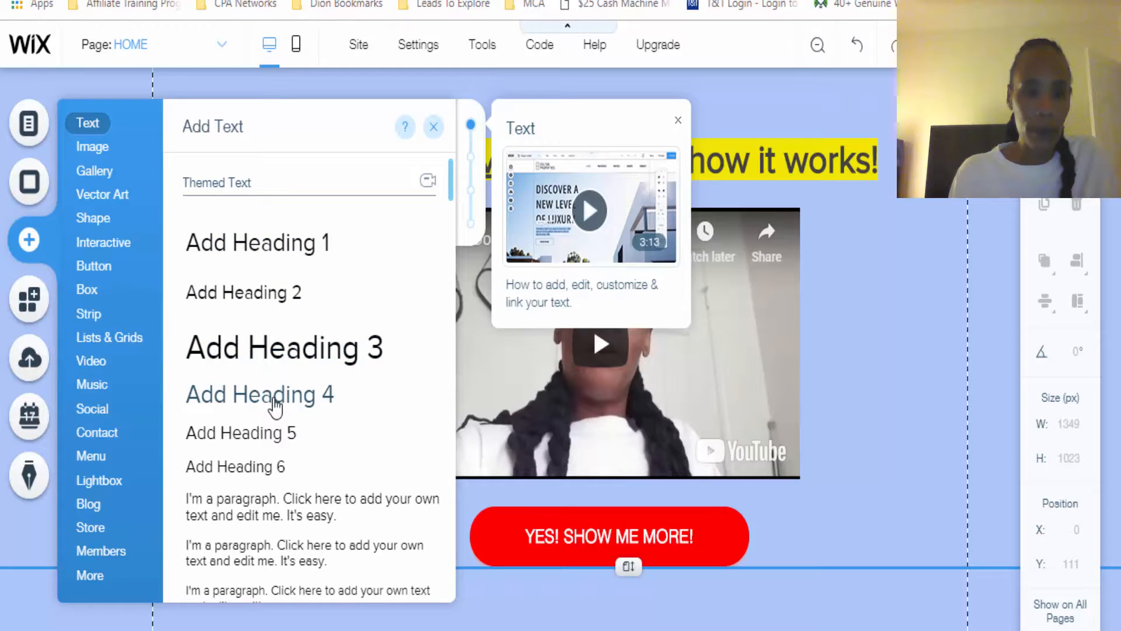
click(274, 435)
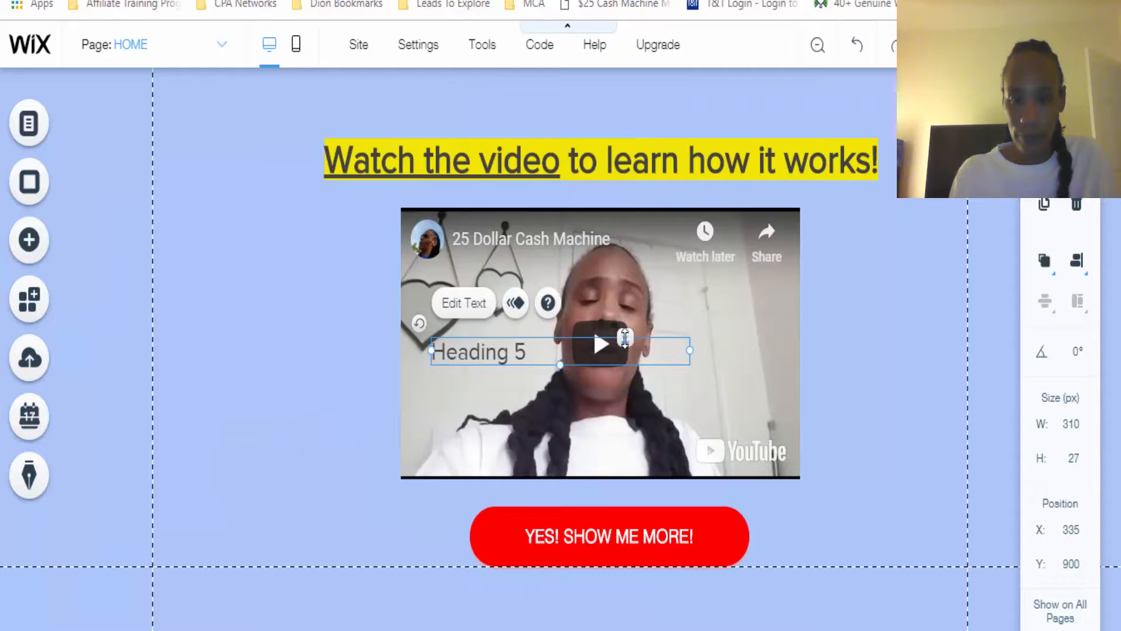
drag(624, 338, 626, 573)
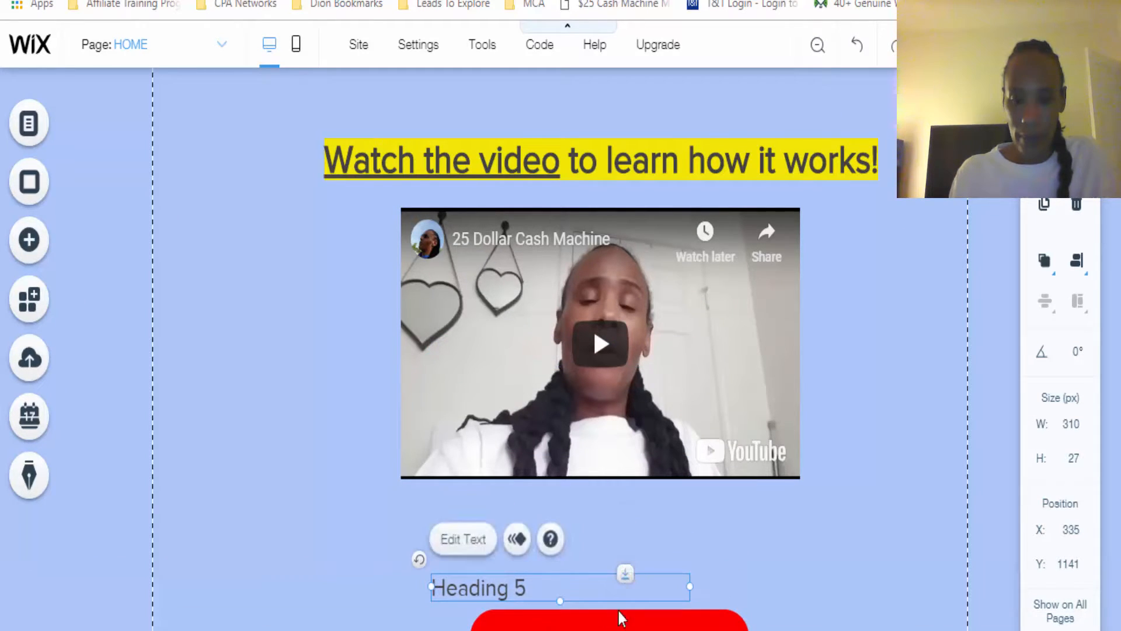
drag(612, 618, 627, 506)
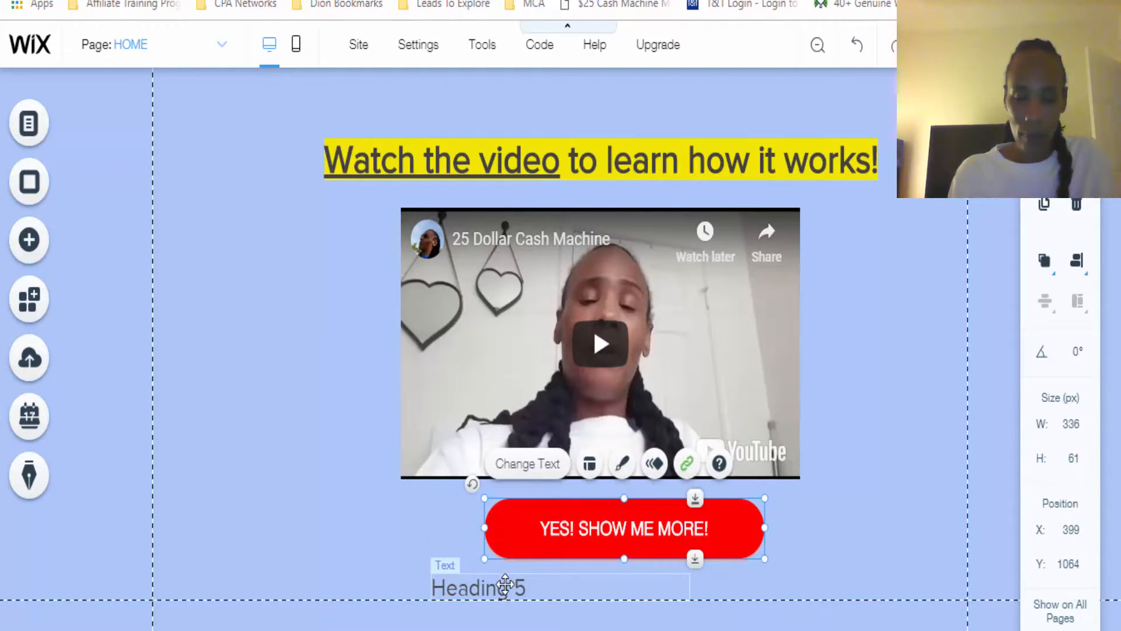
Replace the "Heading 5" placeholder text with the copied four-item benefits list
click(506, 584)
double_click(505, 584)
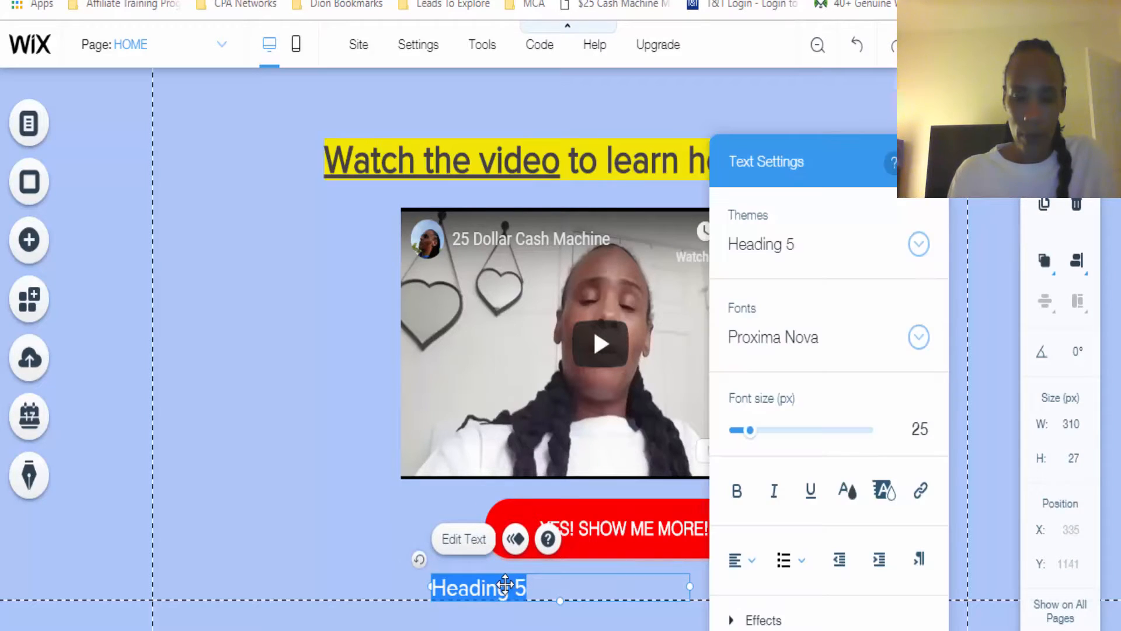
right_click(506, 585)
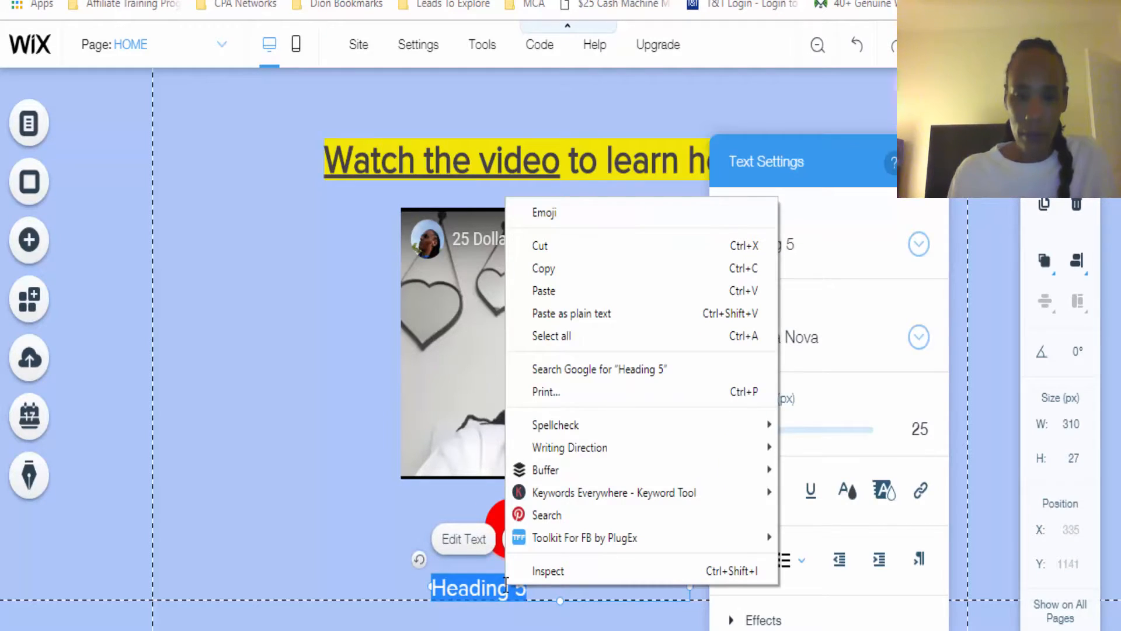
click(559, 291)
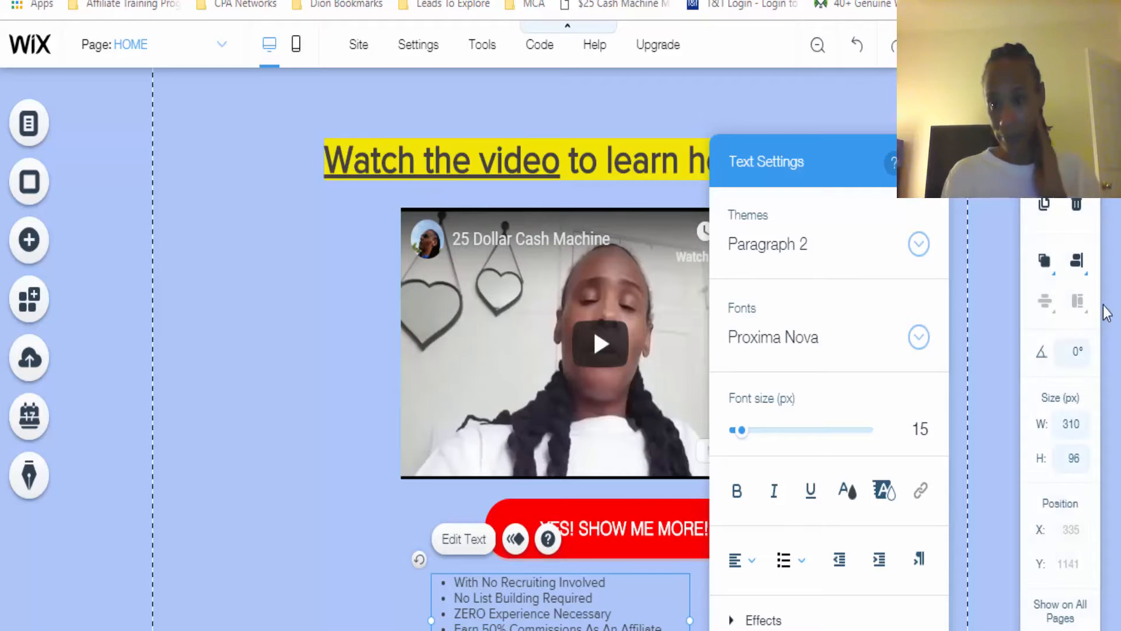
Widen the benefits list's text box to about 415 px and center it beneath the video at about X 330, Y 1142
scroll(408, 350, down, 3)
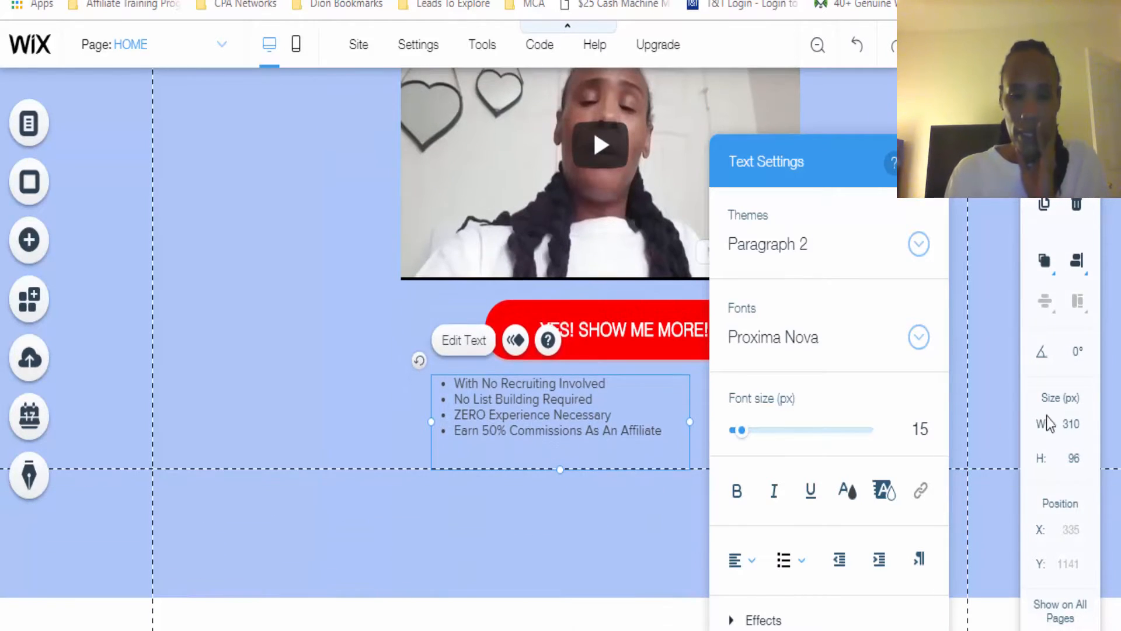
drag(690, 425, 777, 423)
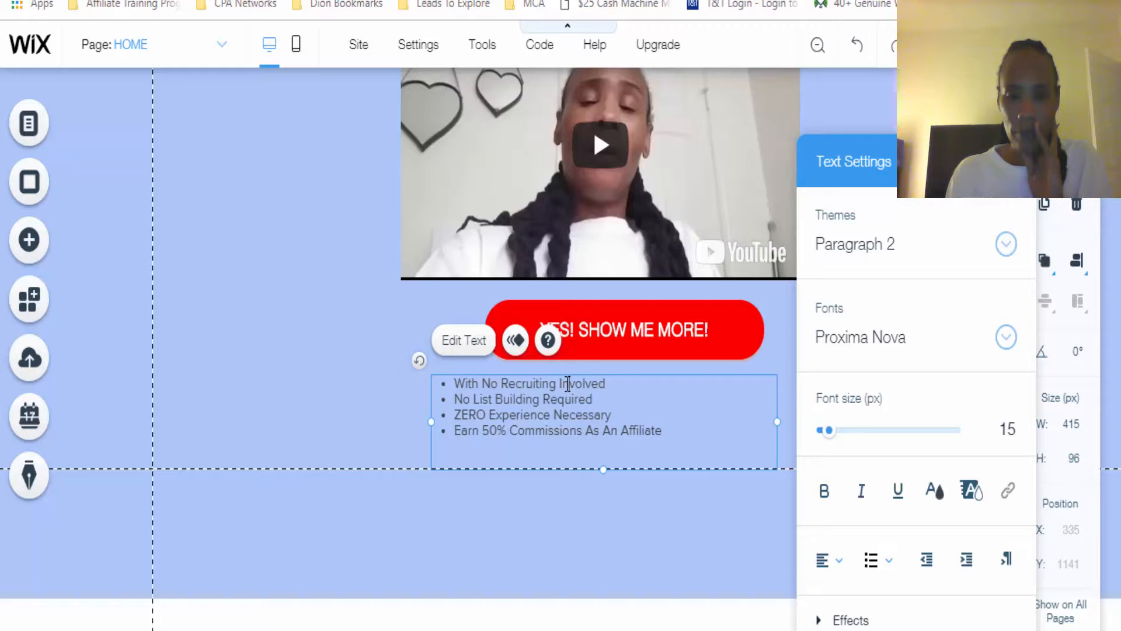
click(392, 432)
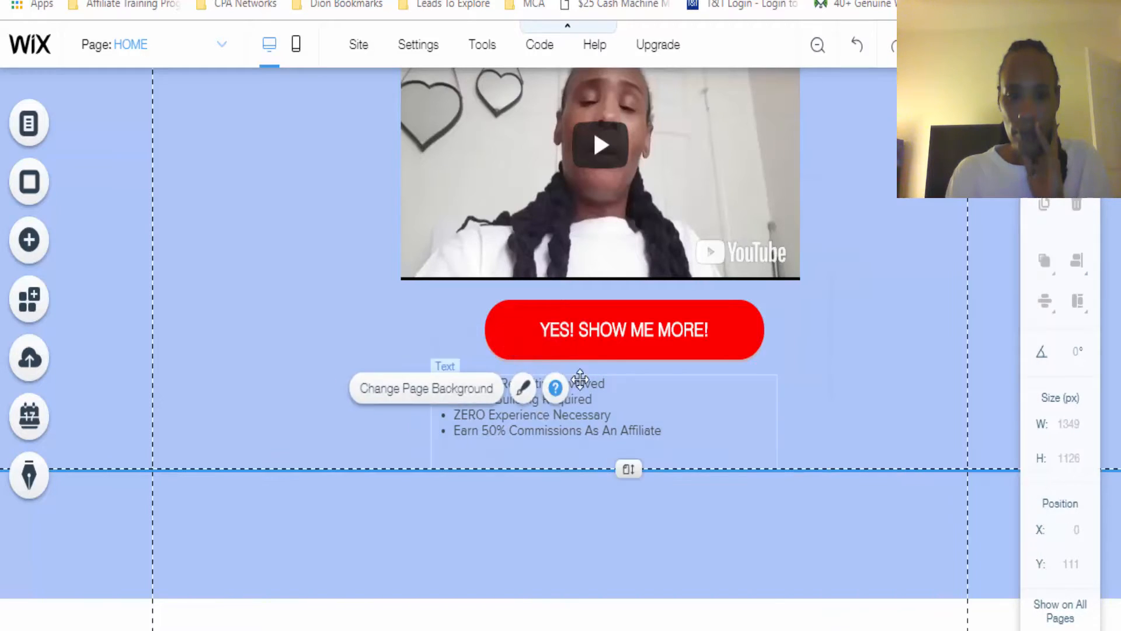
click(620, 414)
mouse_move(620, 414)
mouse_down()
mouse_move(630, 414)
mouse_move(620, 414)
mouse_up()
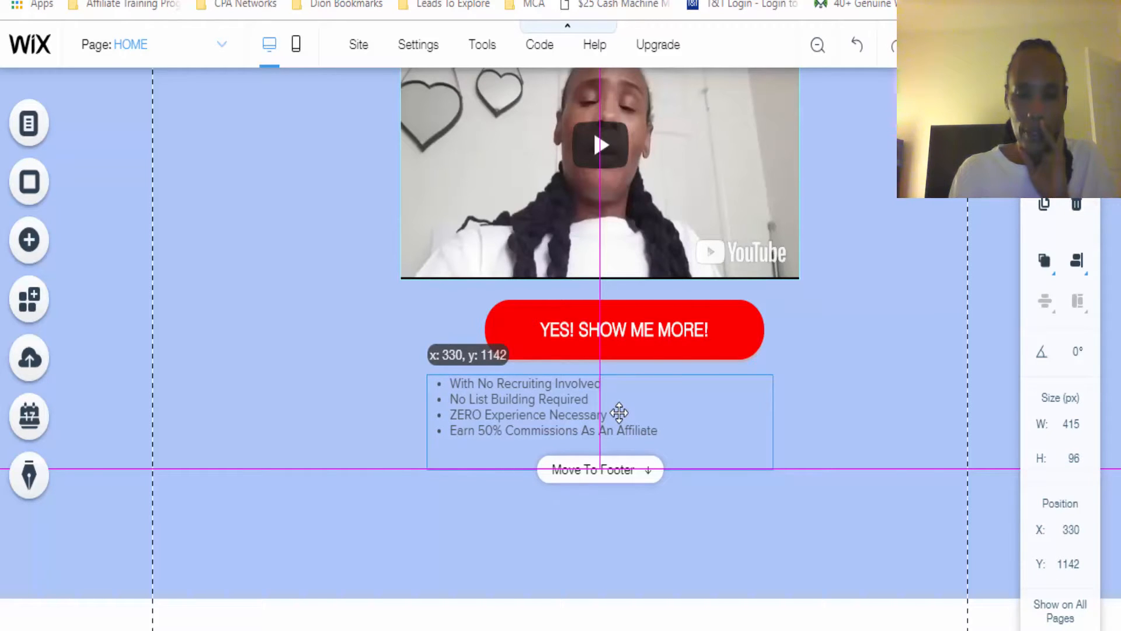
drag(620, 412, 619, 412)
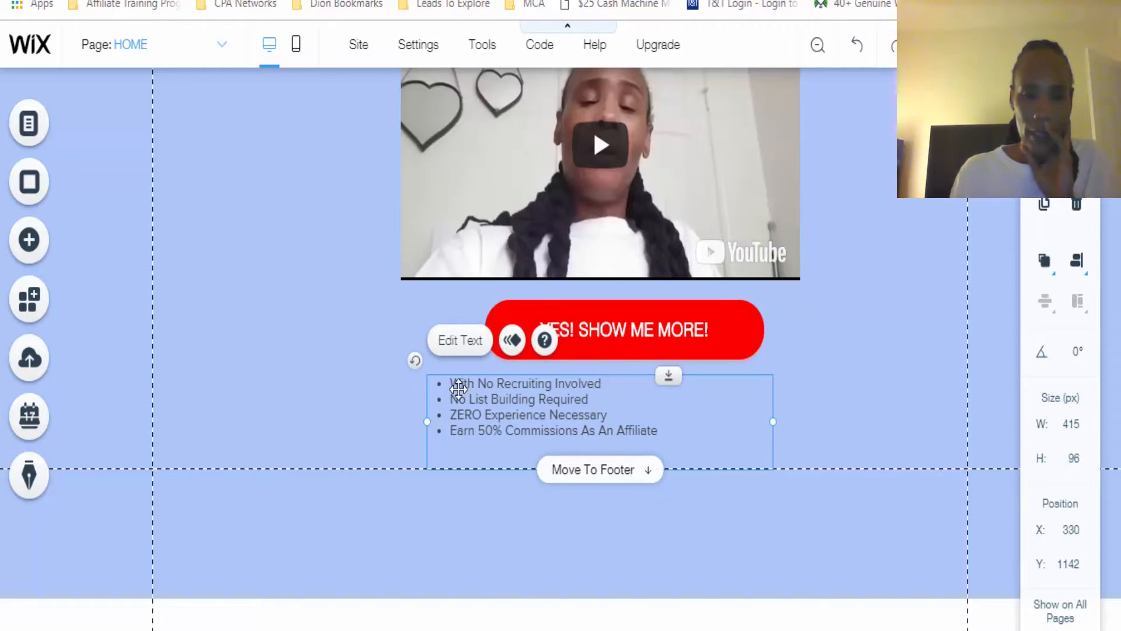
Make the whole benefits list bold, enlarge its font size, and close the text settings
double_click(459, 387)
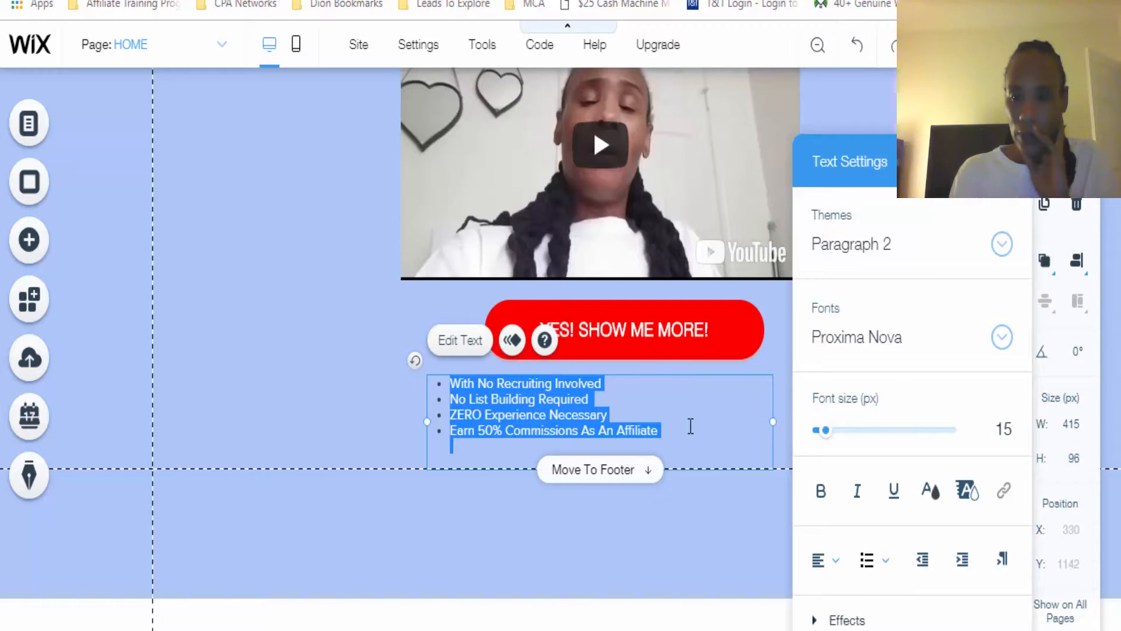
click(821, 493)
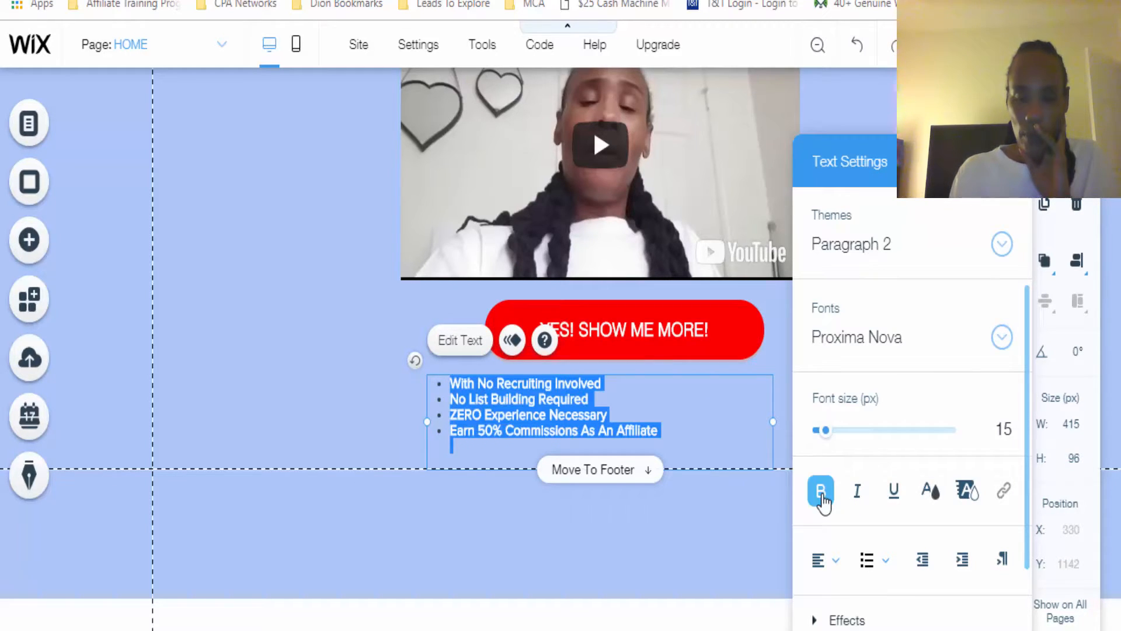
click(826, 433)
drag(827, 433, 832, 435)
click(355, 445)
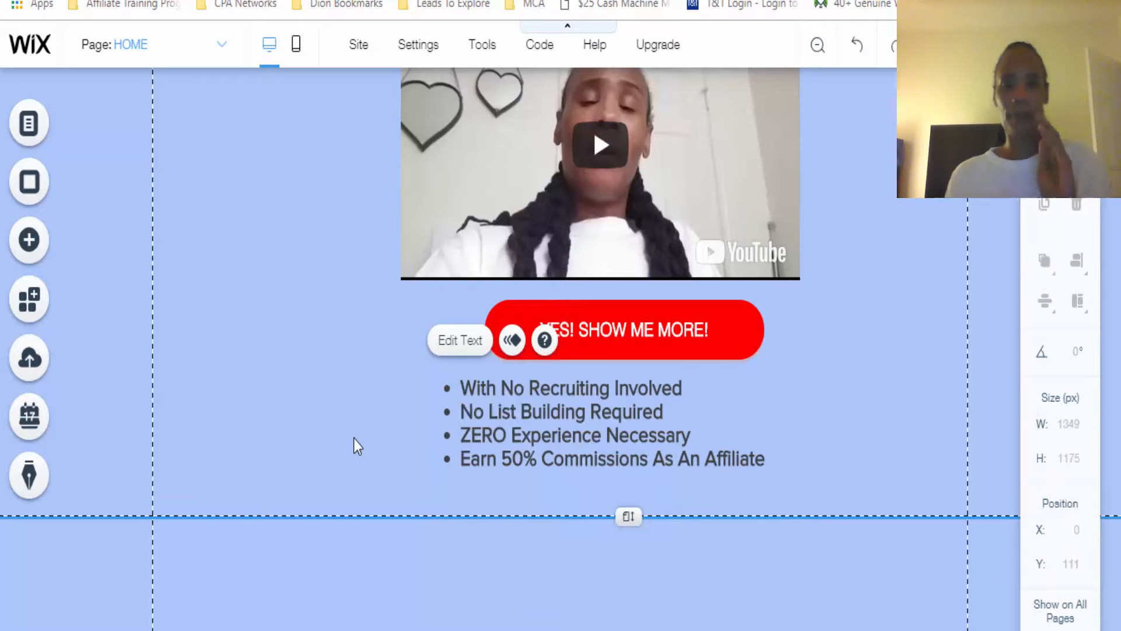
click(846, 321)
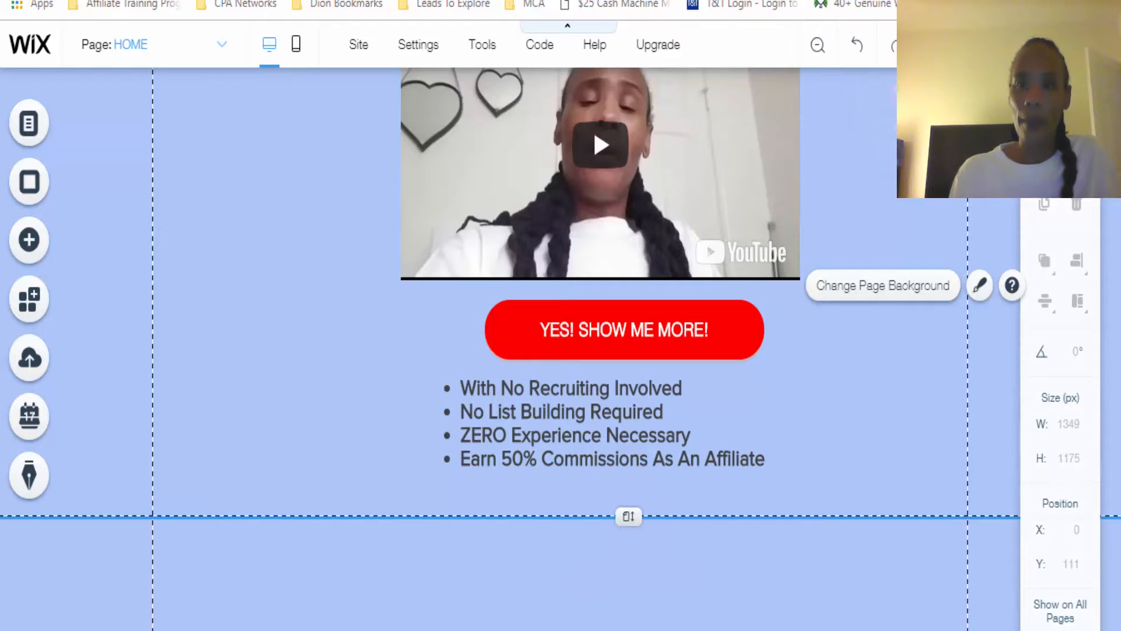
Check the reference page's proof section, return to the Wix editor, and place "$25 Cash Machine Header Master 3.png" below the benefits list at about X 232, Y 1252
key(ctrl+Tab)
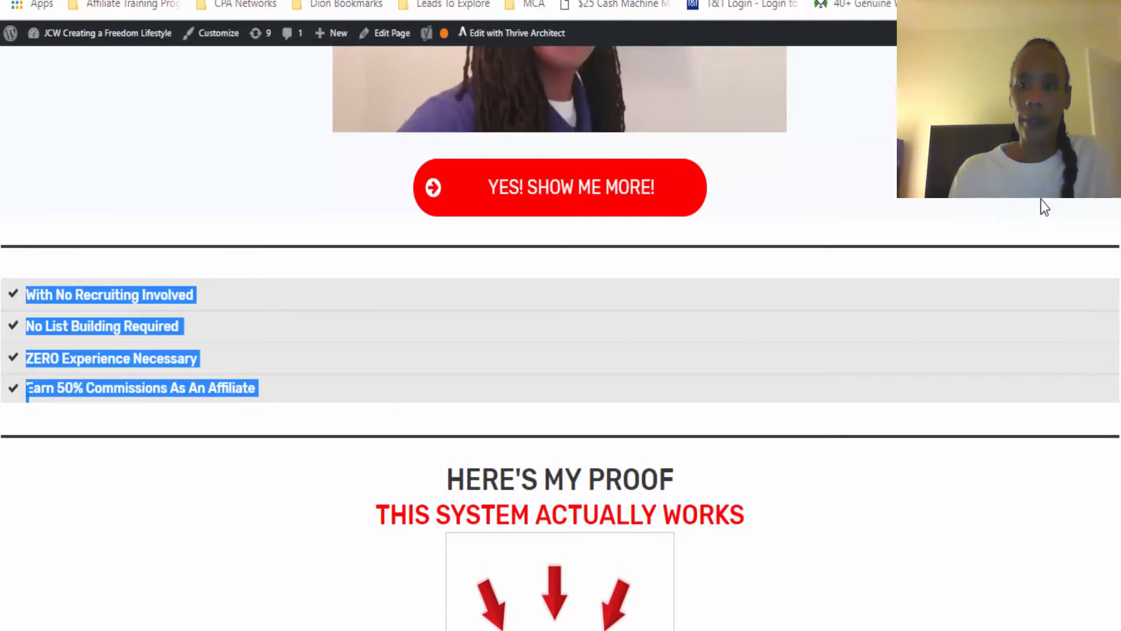
scroll(634, 119, down, 5)
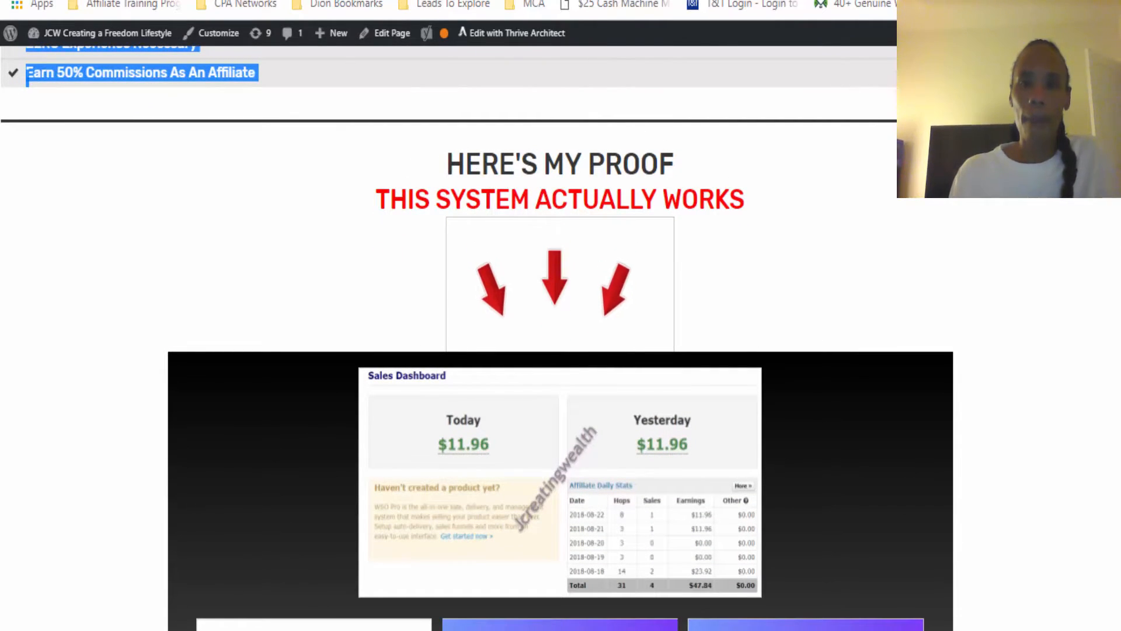
click(800, 0)
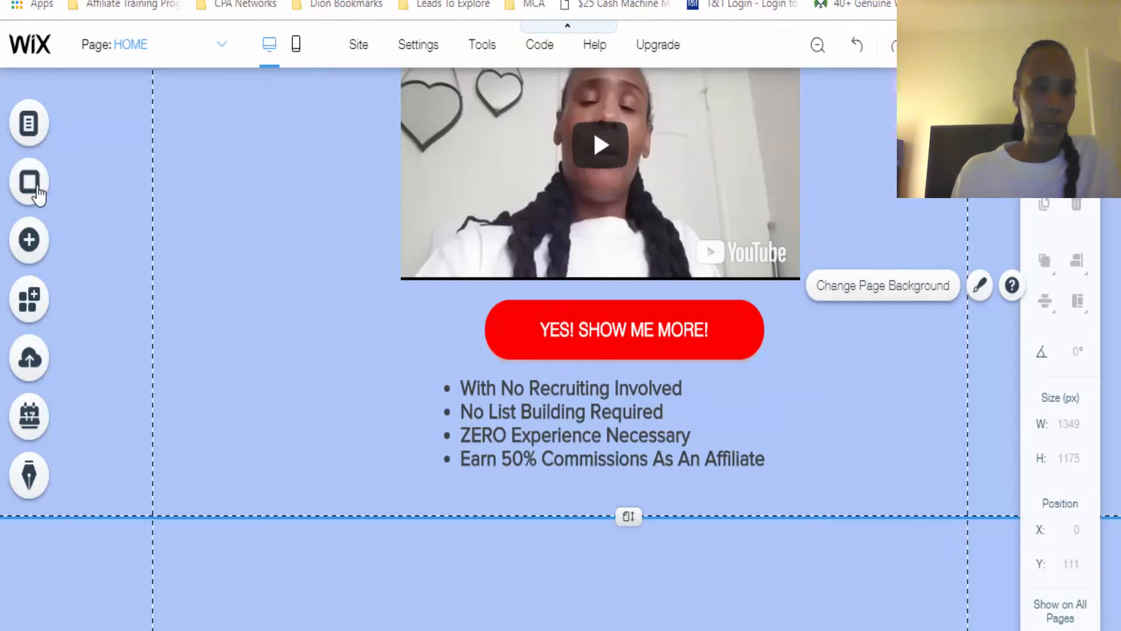
click(30, 240)
mouse_move(166, 221)
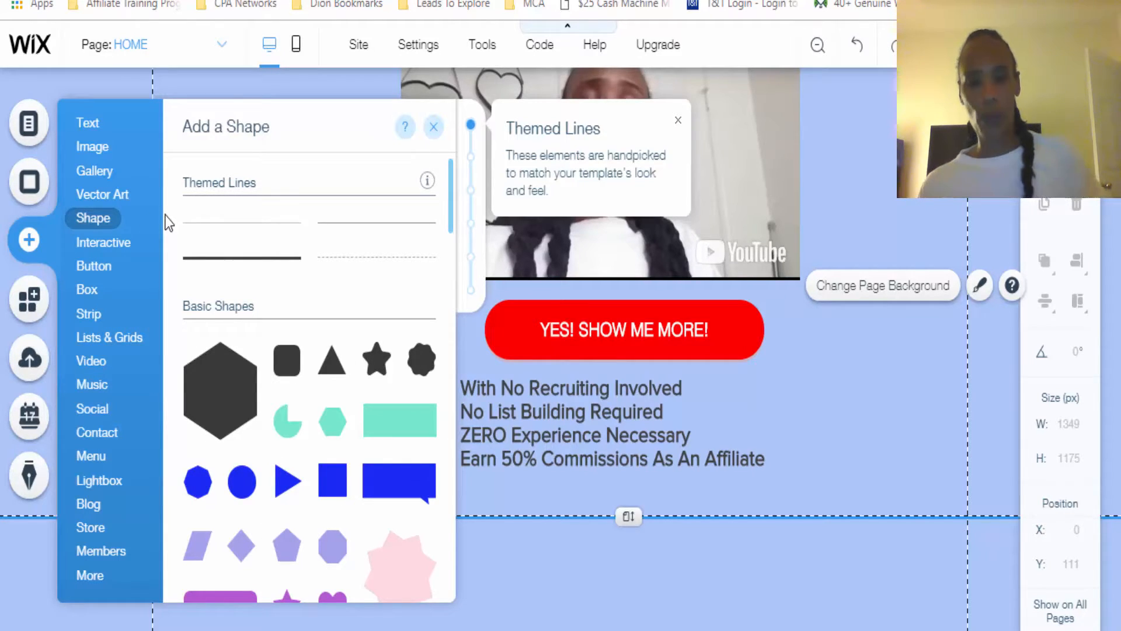
mouse_move(100, 149)
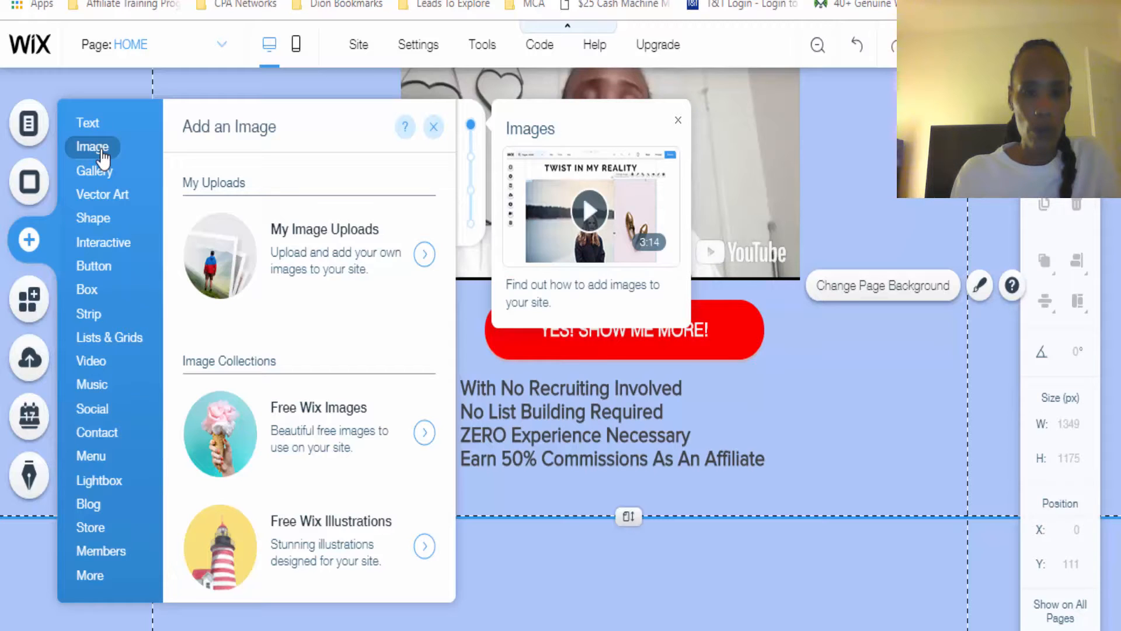
click(367, 268)
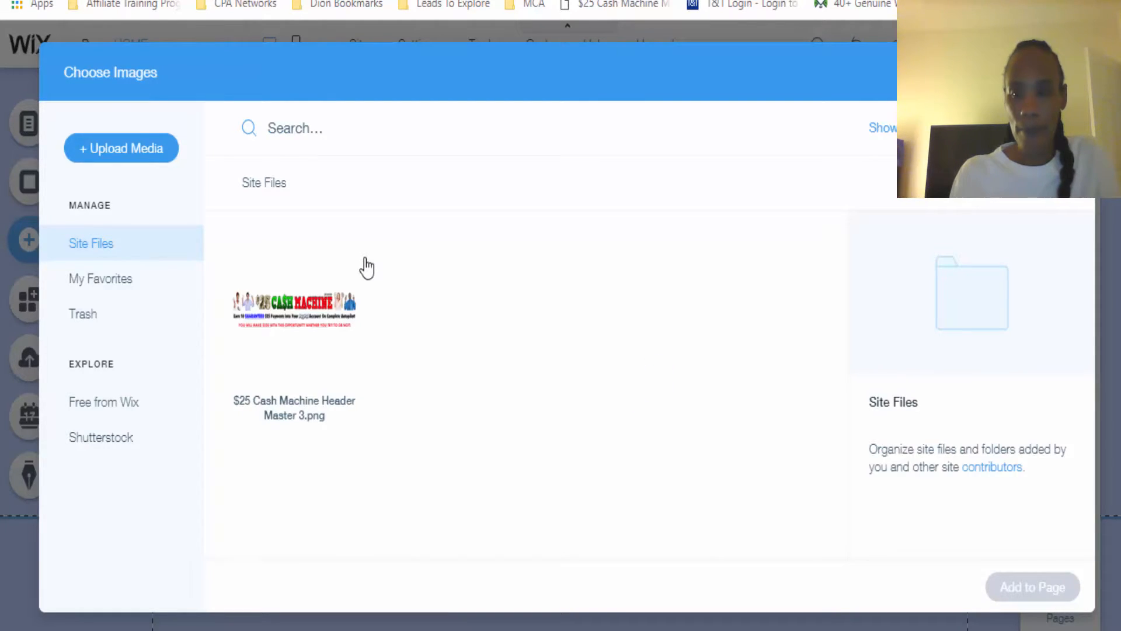
click(302, 318)
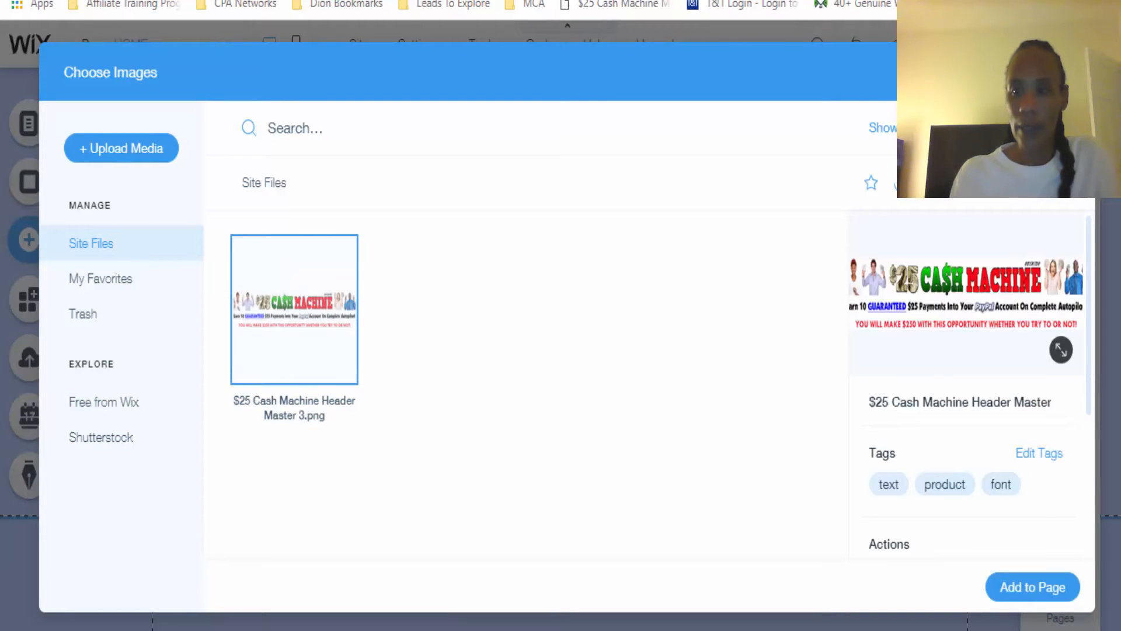
click(1036, 590)
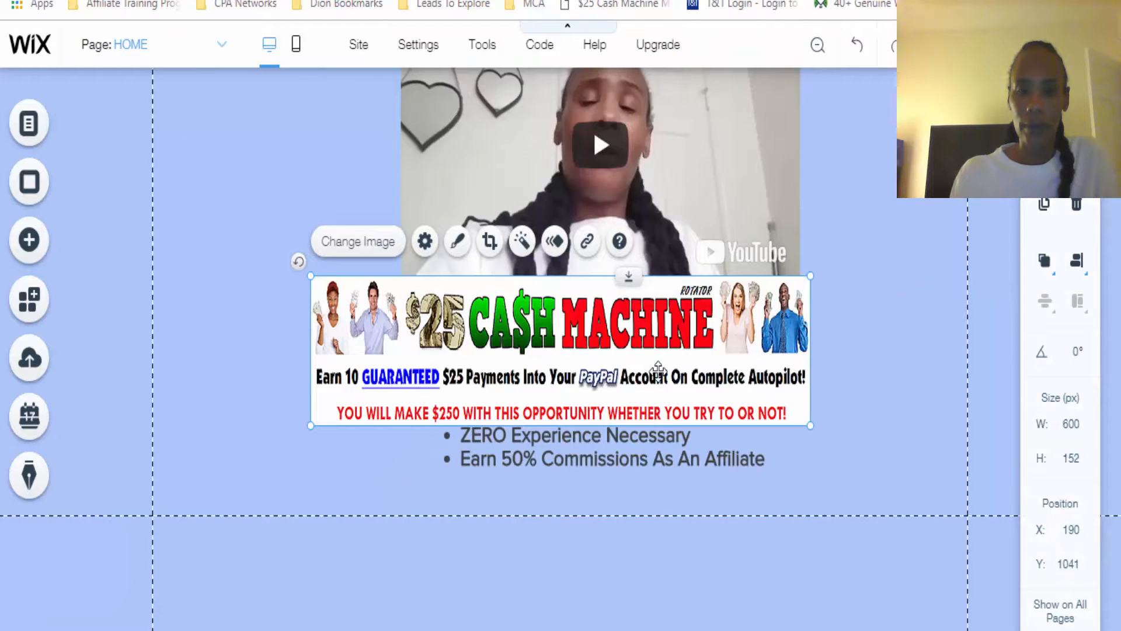
drag(658, 370, 693, 574)
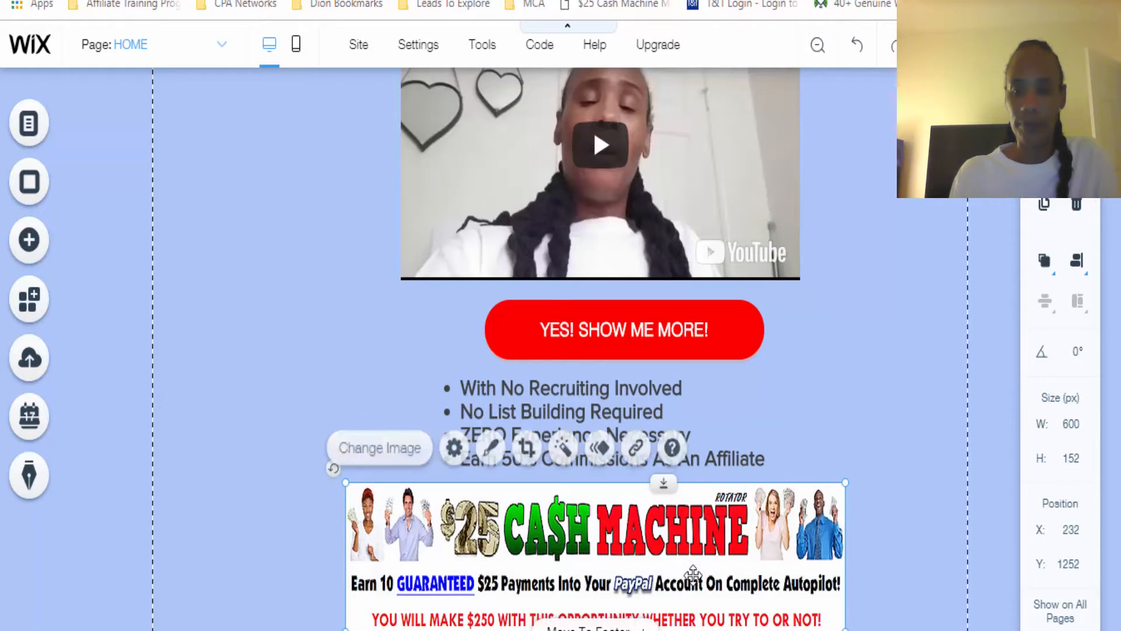
scroll(594, 350, down, 3)
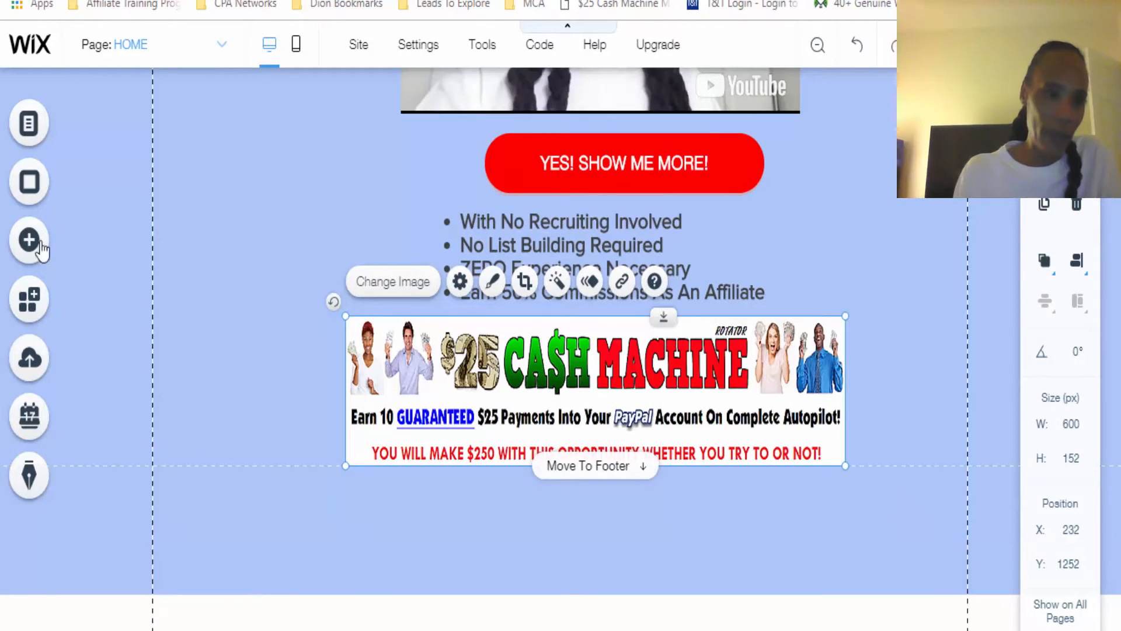
click(29, 244)
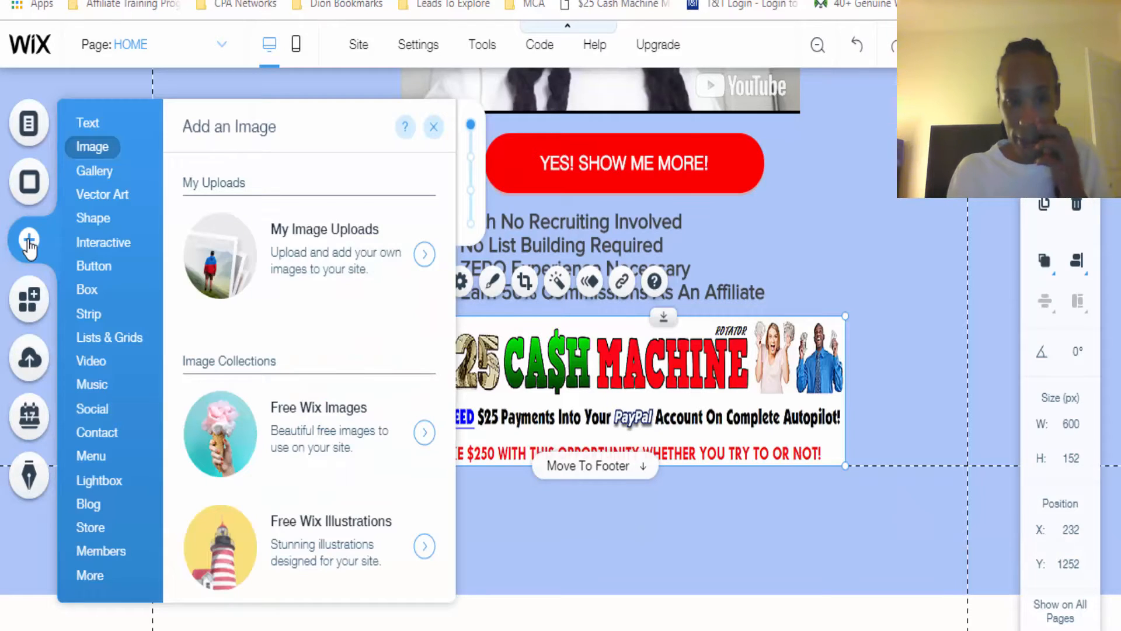
click(353, 257)
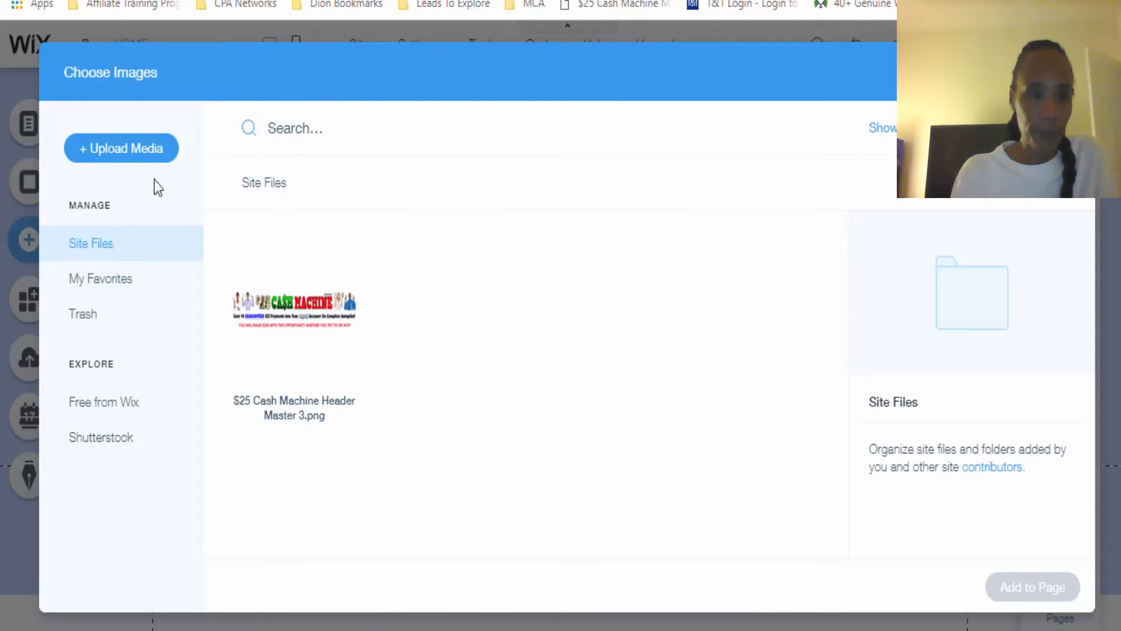
click(138, 156)
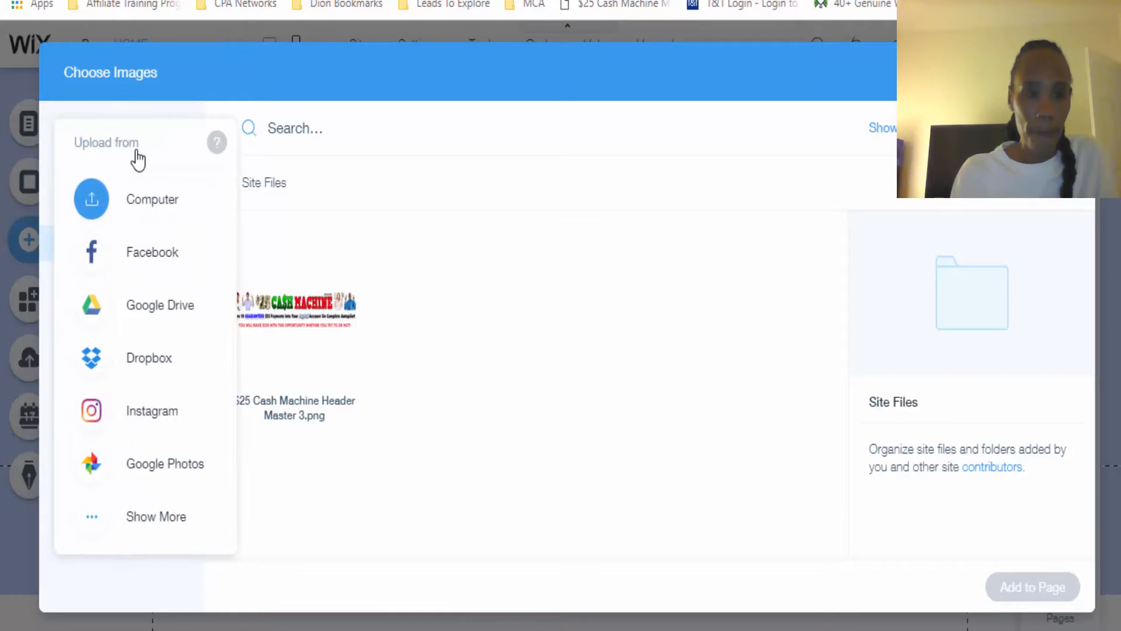
click(157, 212)
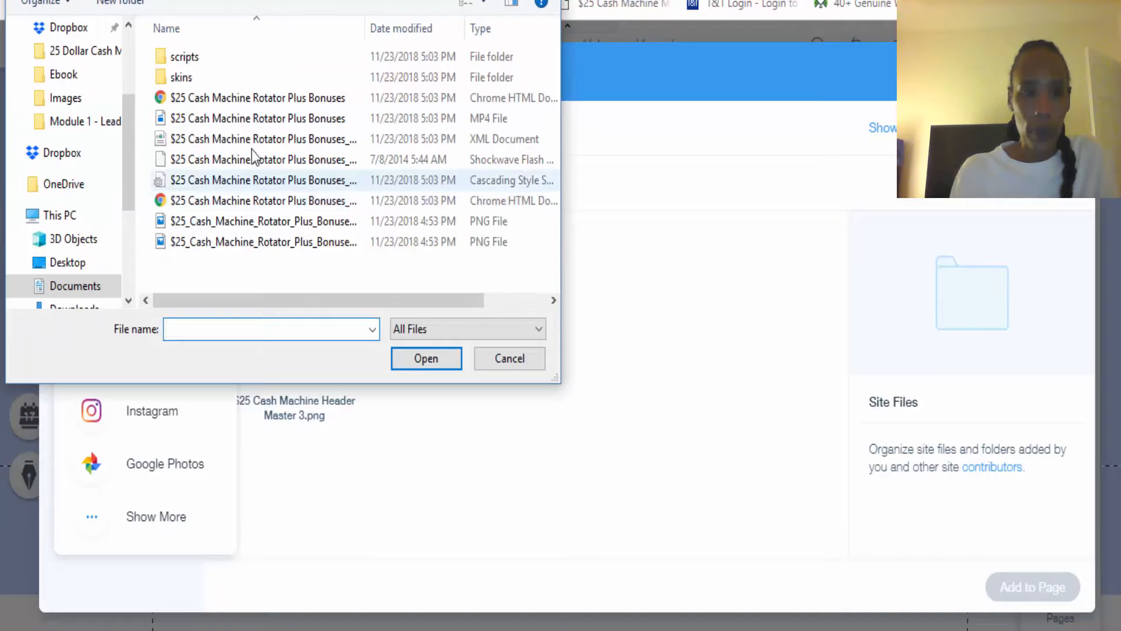
click(71, 99)
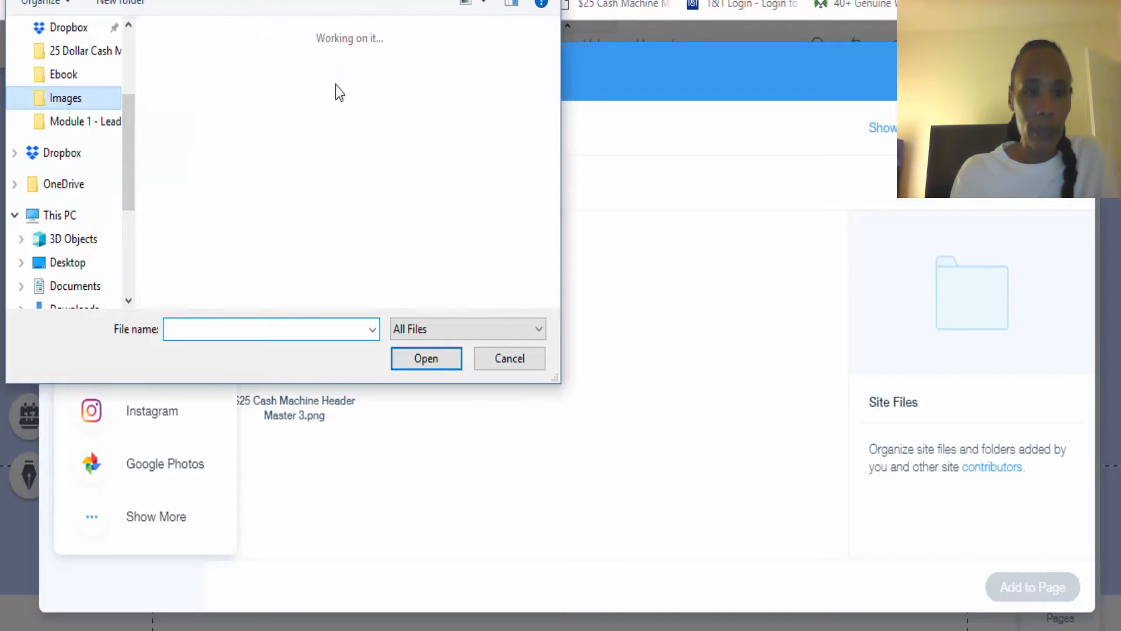
drag(553, 42, 550, 159)
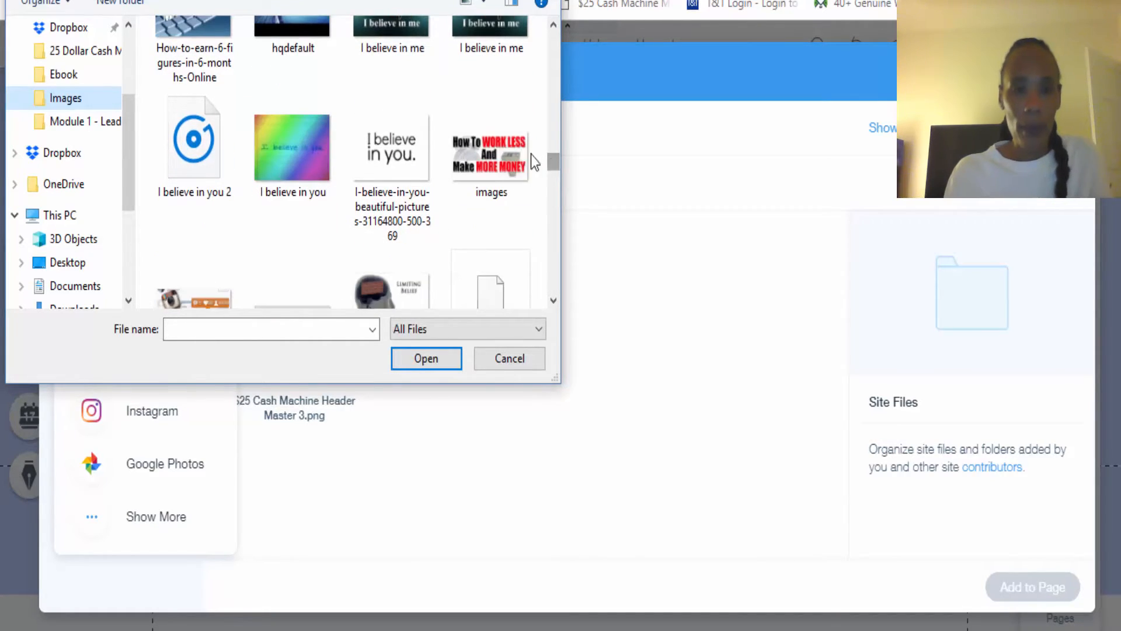
click(479, 148)
ctrl+click(394, 148)
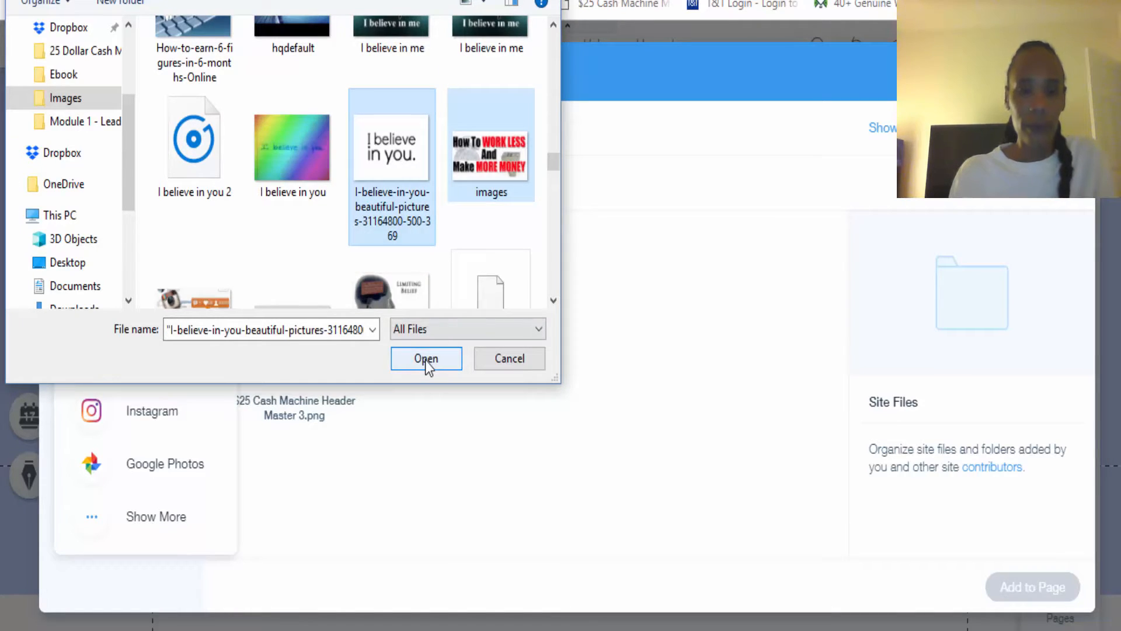
click(425, 360)
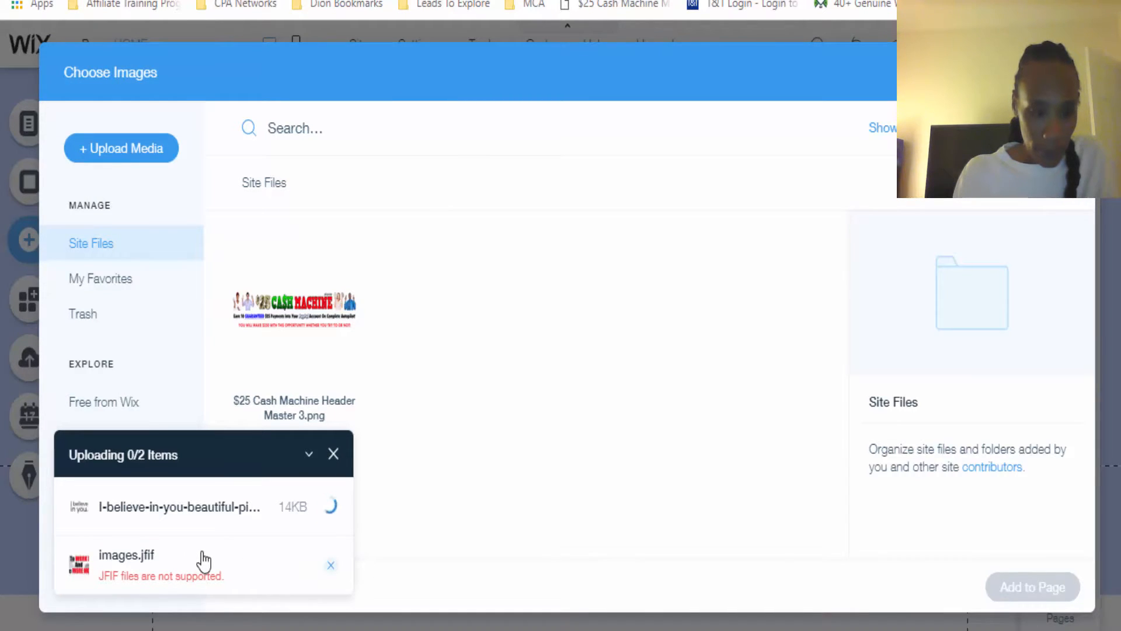
click(331, 565)
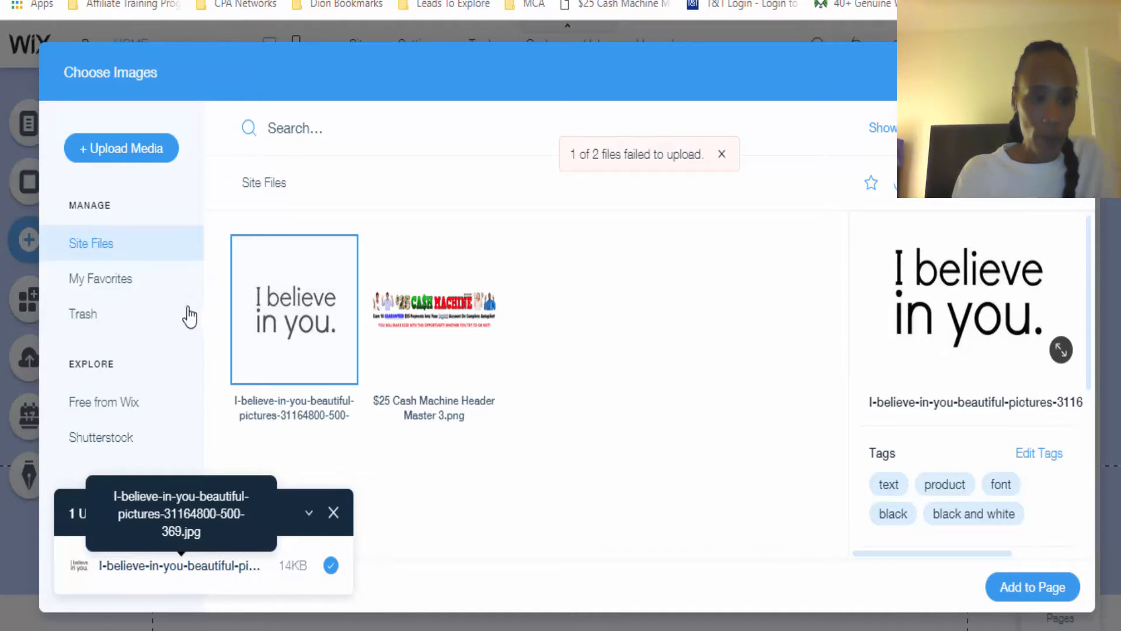
Upload the NOV 19, NOV 21 and payments images from the computer to the site files and close the upload summary
click(134, 154)
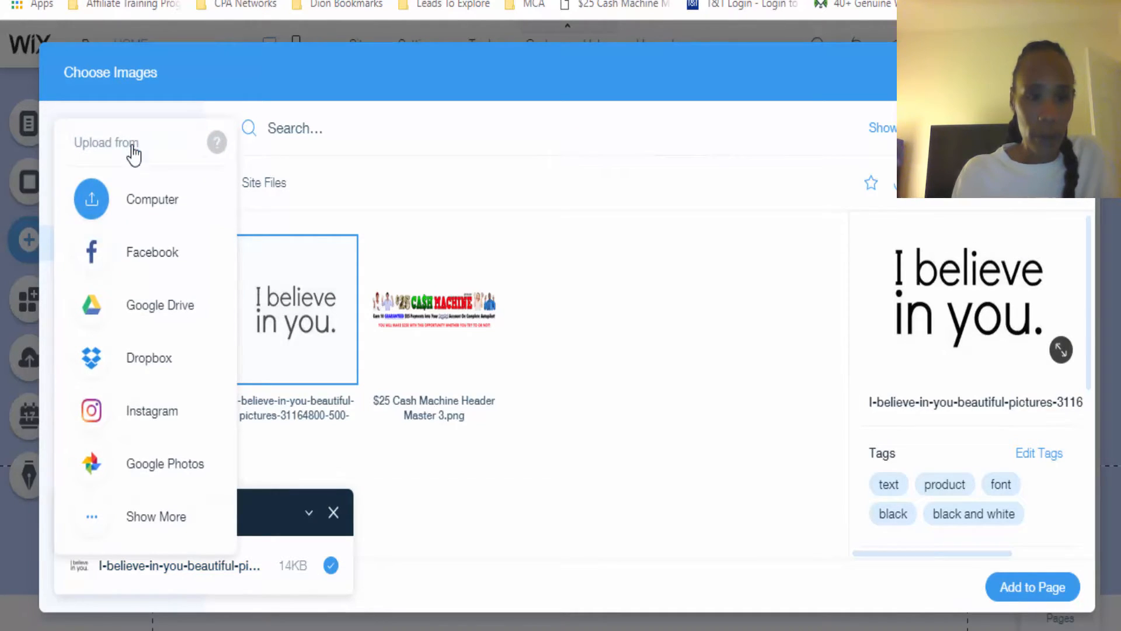
click(148, 211)
drag(556, 35, 551, 203)
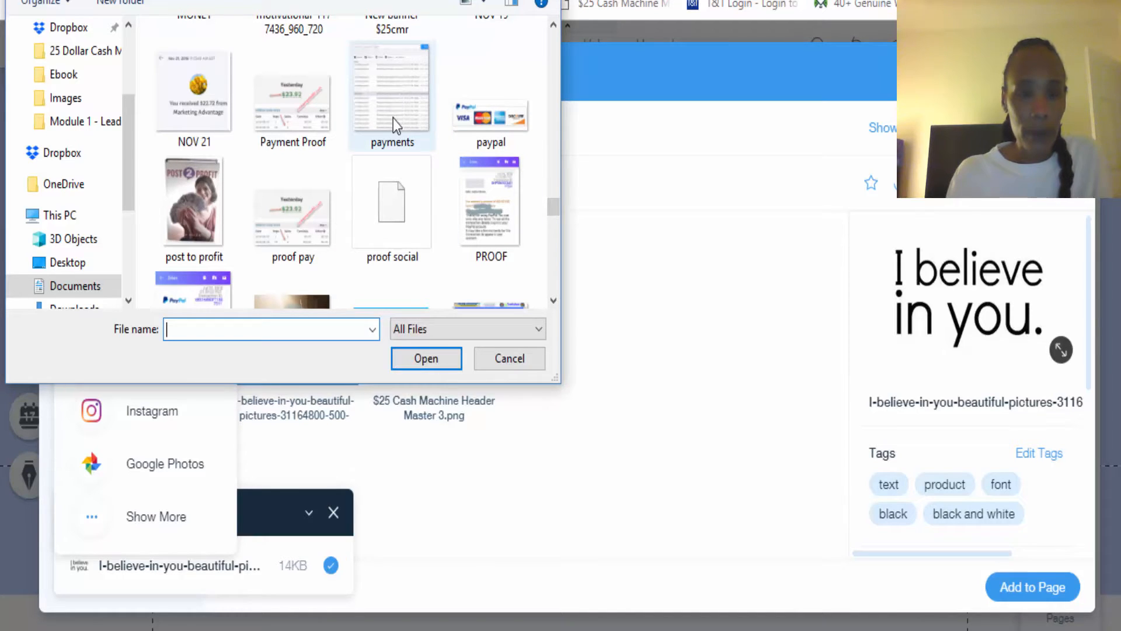
click(194, 118)
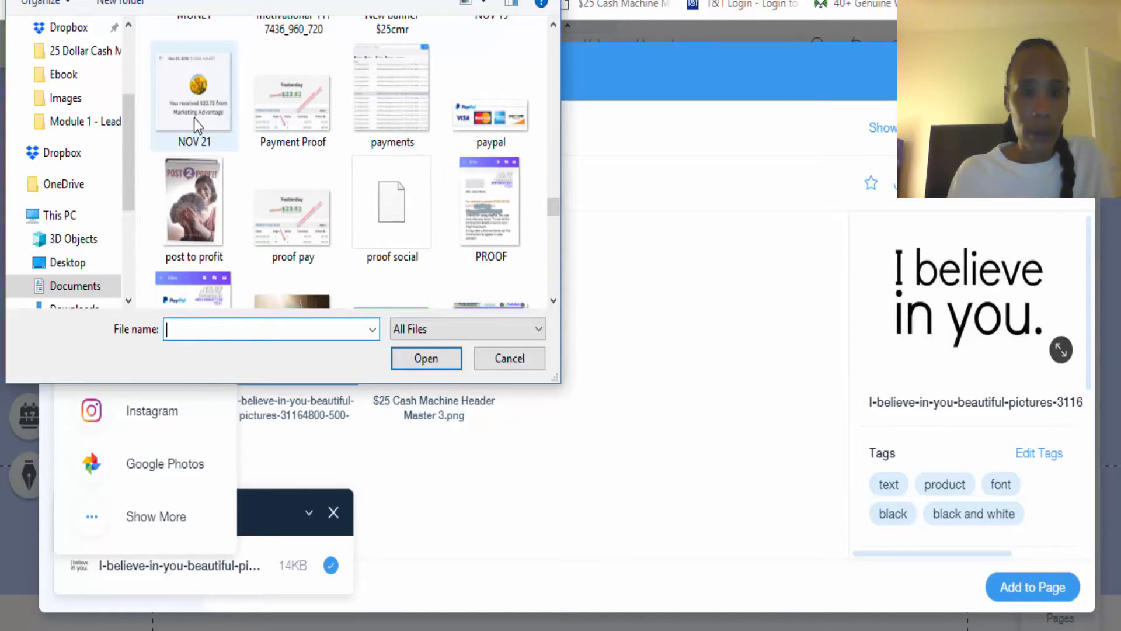
ctrl+click(397, 109)
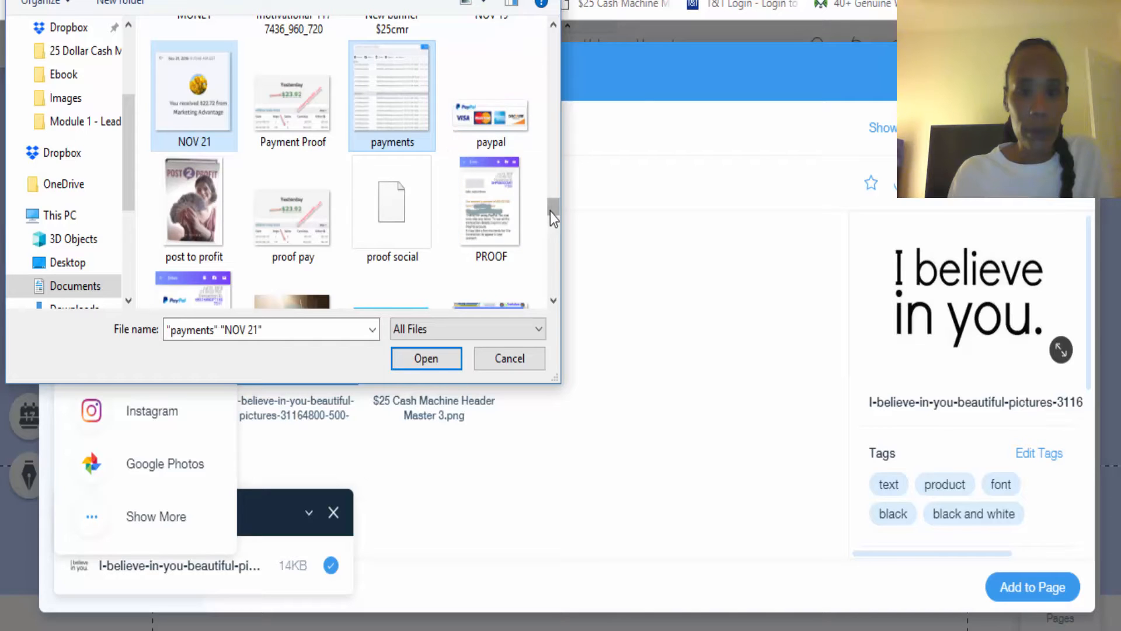
drag(551, 210, 551, 205)
ctrl+click(498, 93)
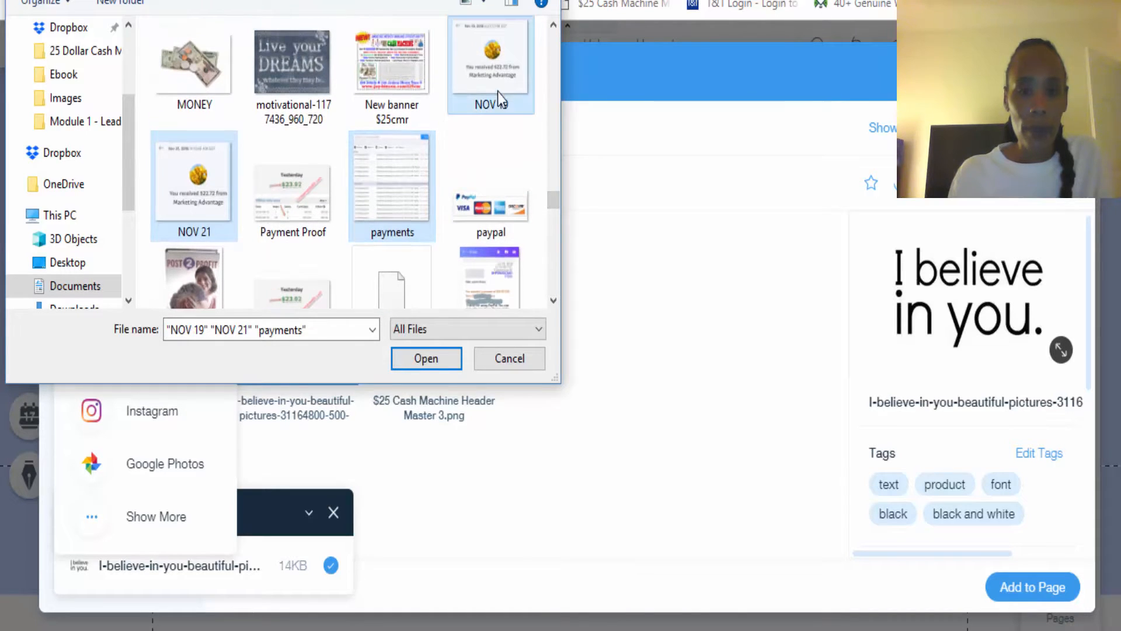
click(432, 356)
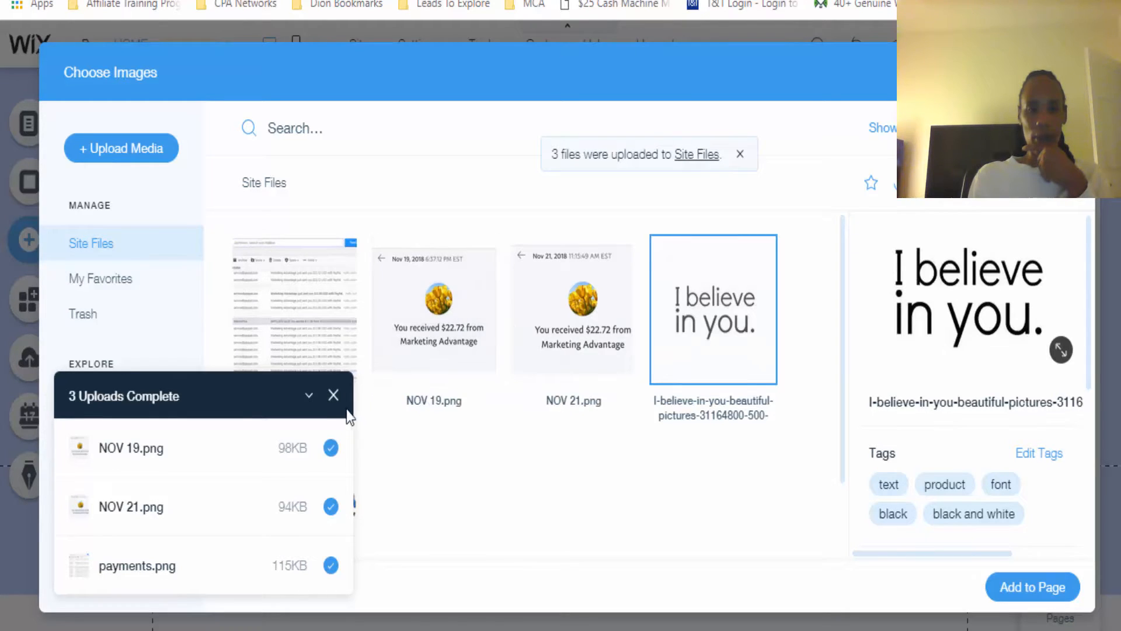
click(333, 396)
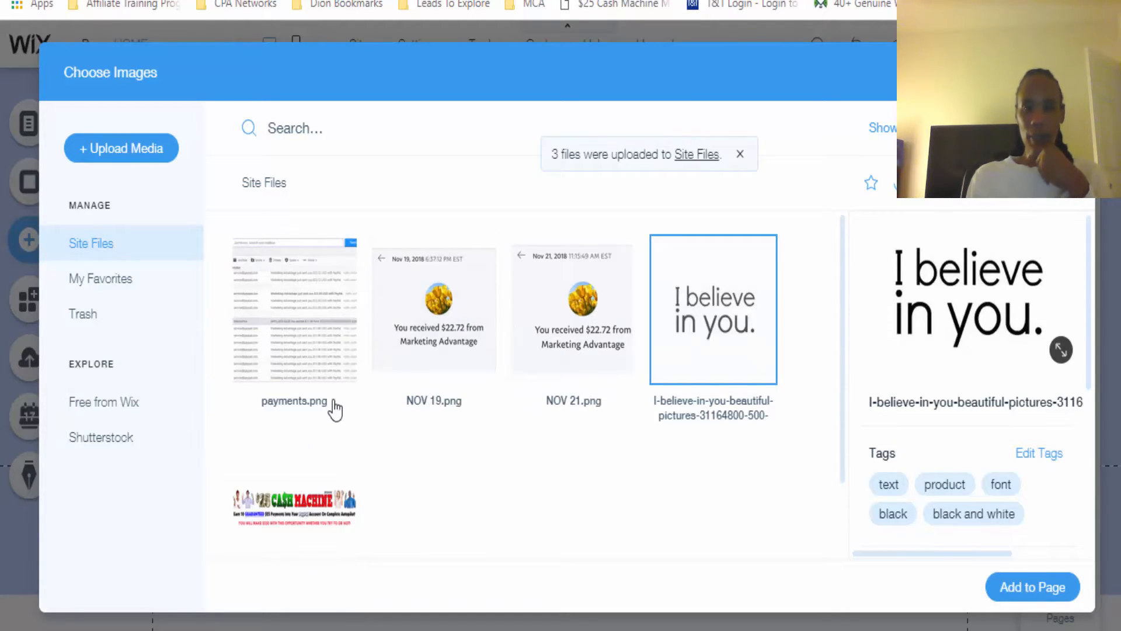
Add payments.png to the page and place it below the $25 Cash Machine banner at about X 238, Y 1518
click(284, 336)
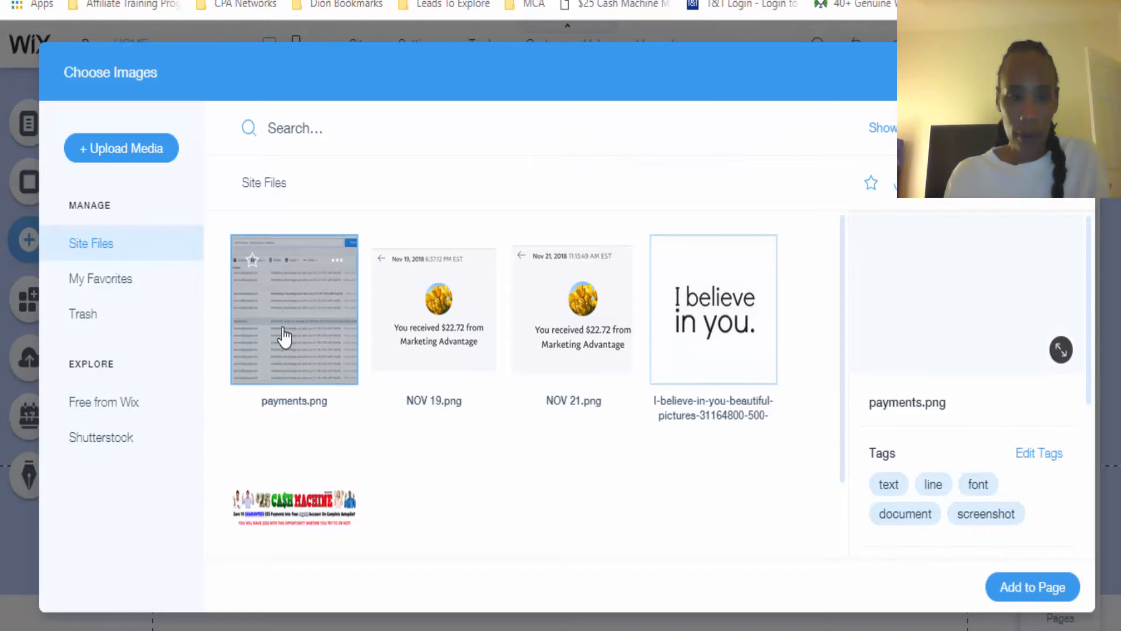
click(432, 344)
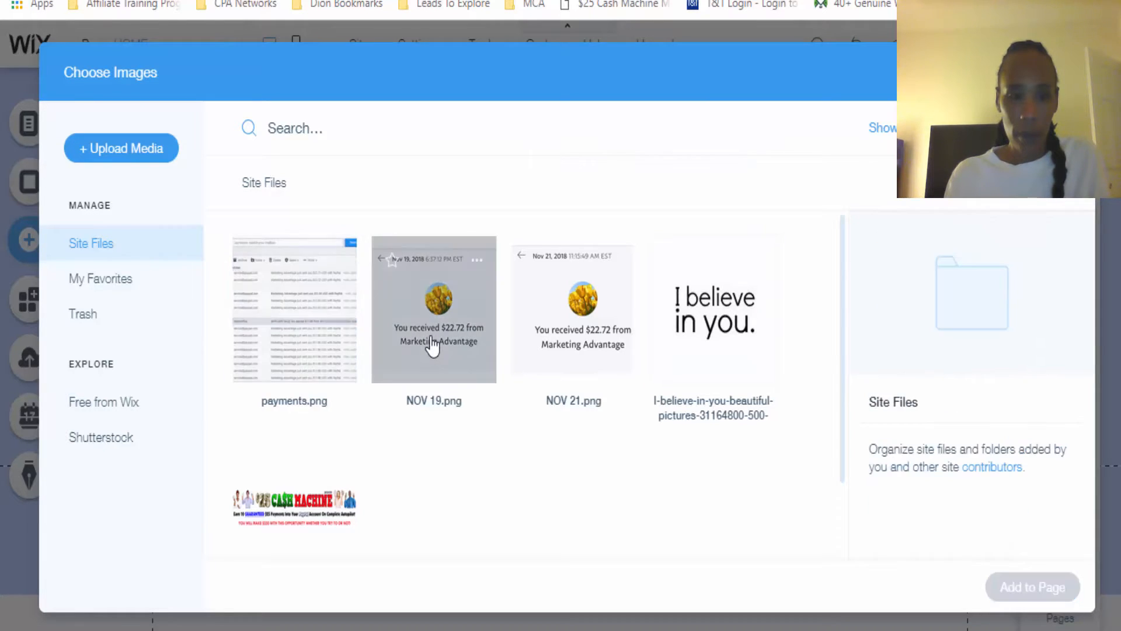
click(288, 349)
click(1048, 588)
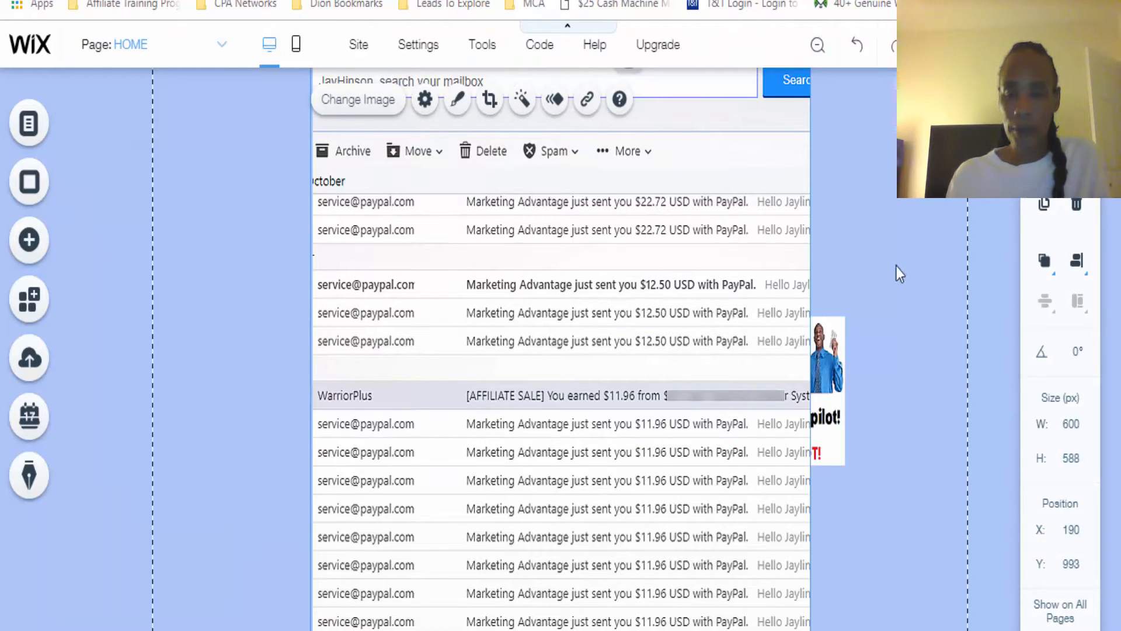
drag(716, 203, 749, 617)
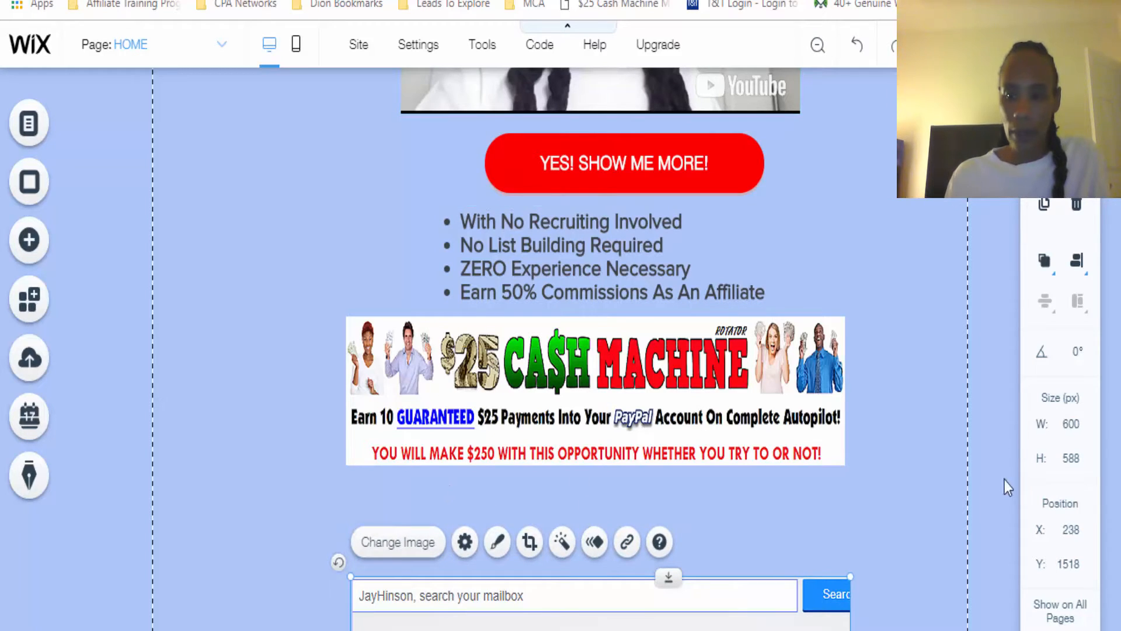
Shrink the payments image to about 416 by 407 px and move it to about X 324, Y 1608
scroll(595, 350, down, 6)
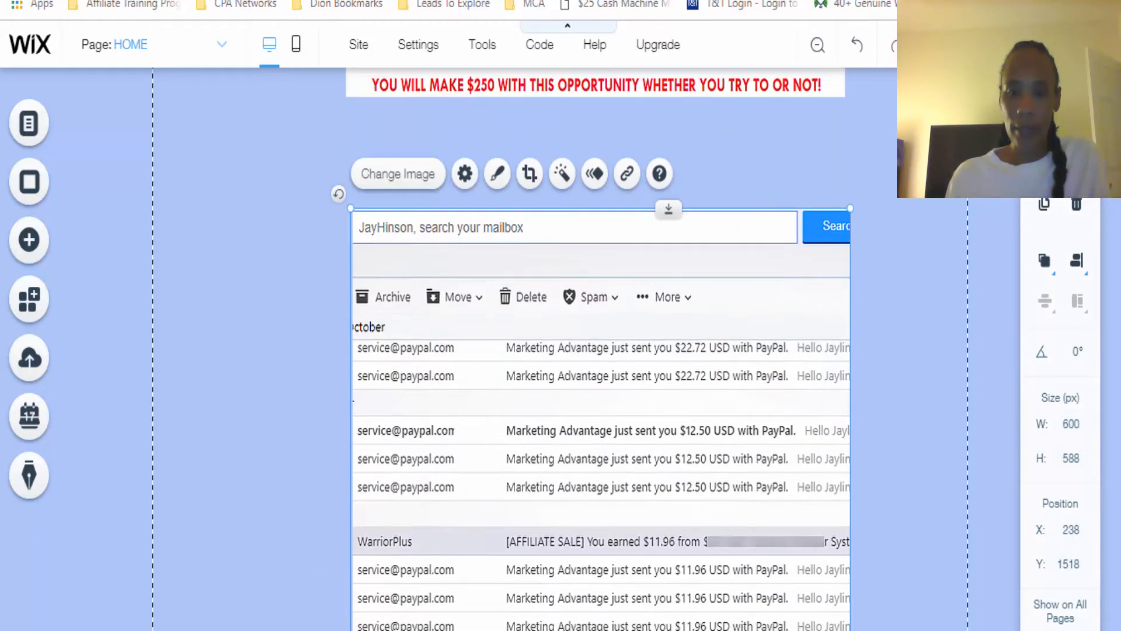
click(825, 383)
drag(851, 208, 626, 478)
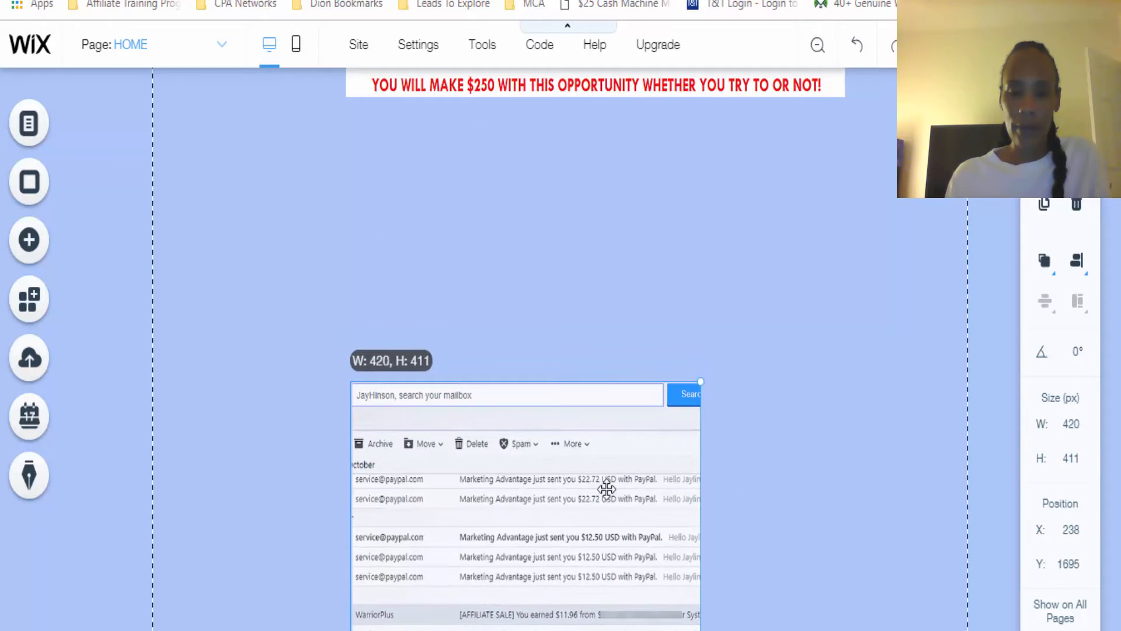
drag(544, 506, 617, 424)
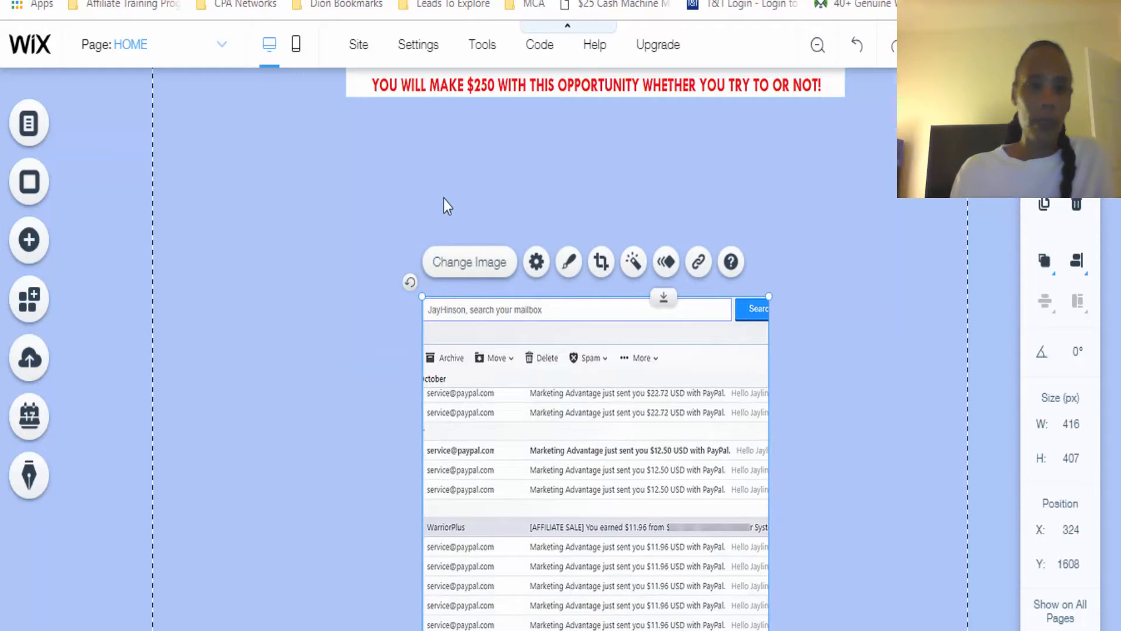
Add a Heading 3 text element and place it above the payments image at about X 335, Y 1467
click(29, 239)
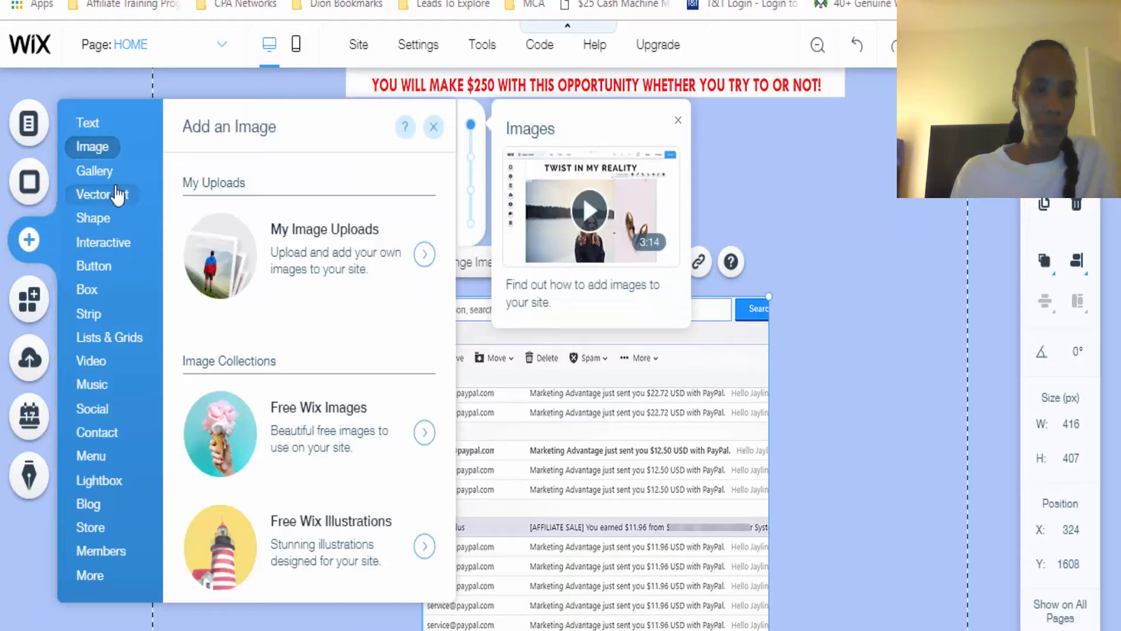
mouse_move(96, 131)
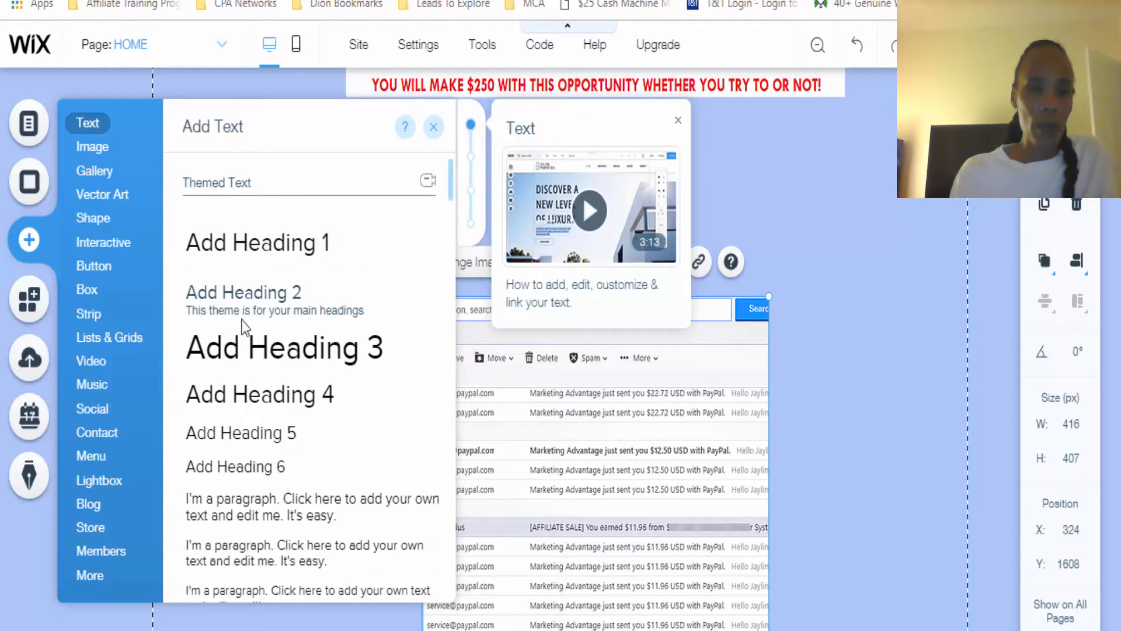
click(250, 361)
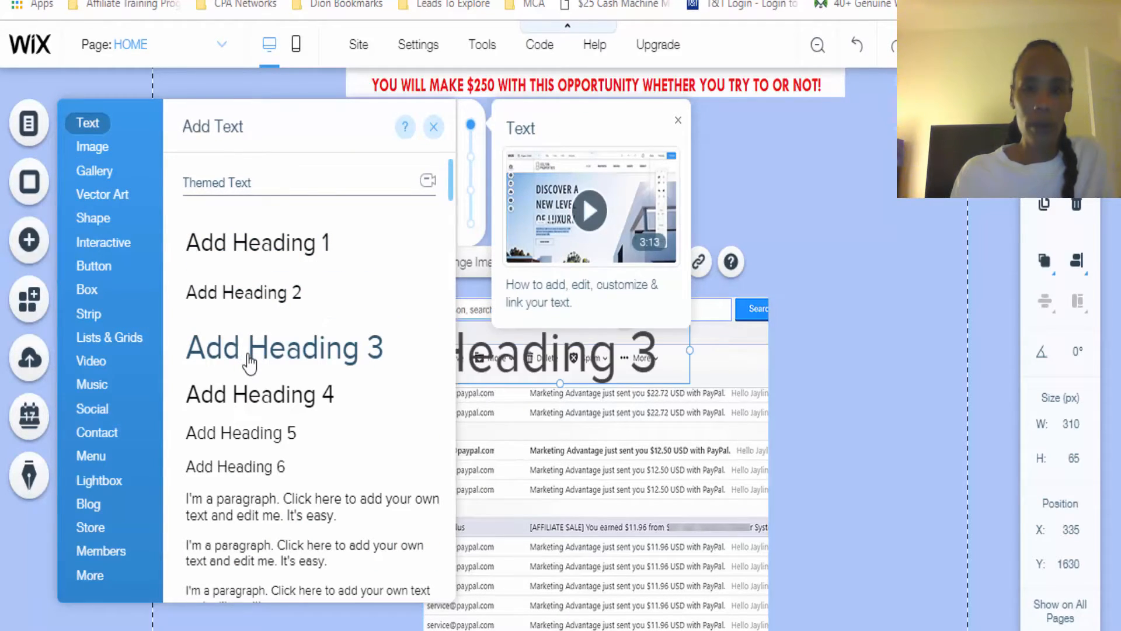
drag(582, 341, 580, 184)
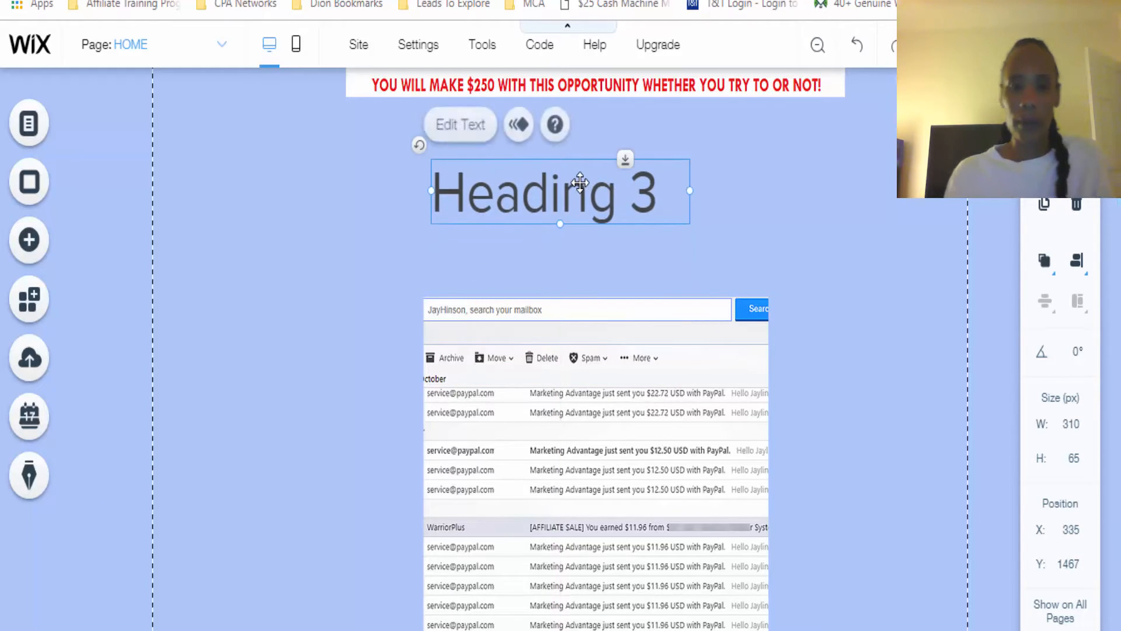
Replace the new heading's text with "NEED MORE PROOF THE SYSTEM WORKS??"
double_click(572, 192)
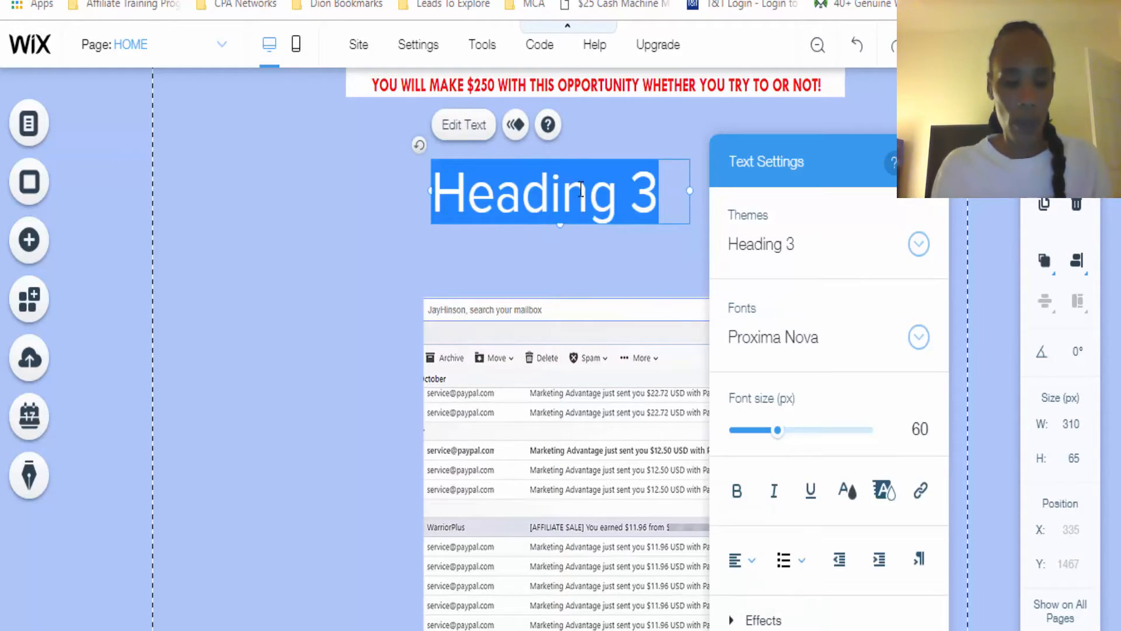
text(WANT)
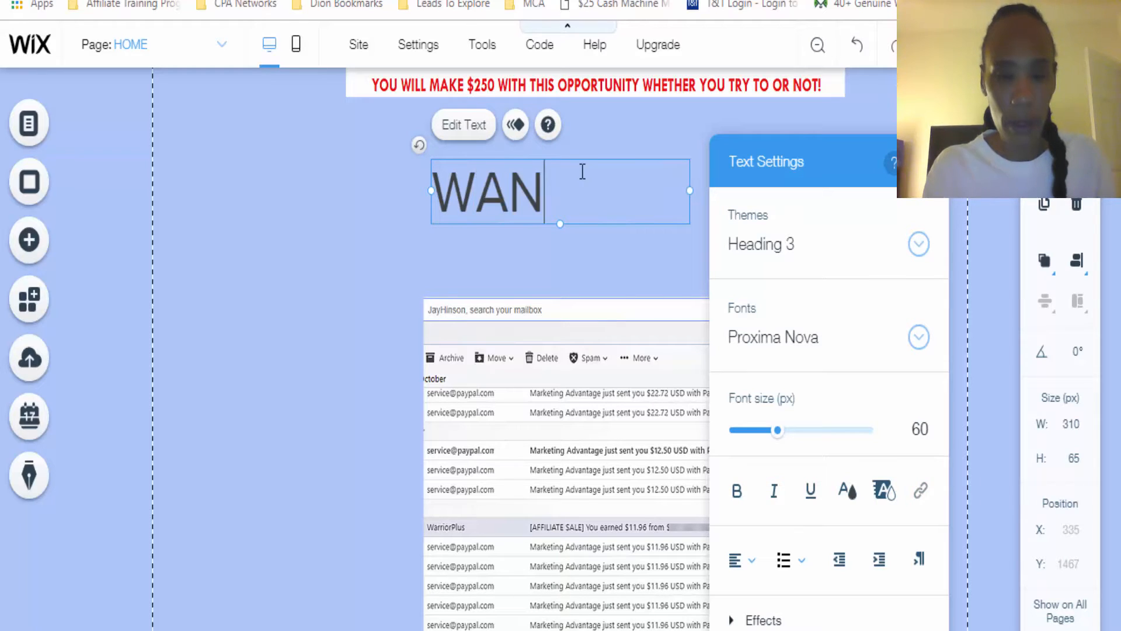
key(BackSpace)
key(BackSpace)
key(BackSpace)
key(BackSpace)
key(BackSpace)
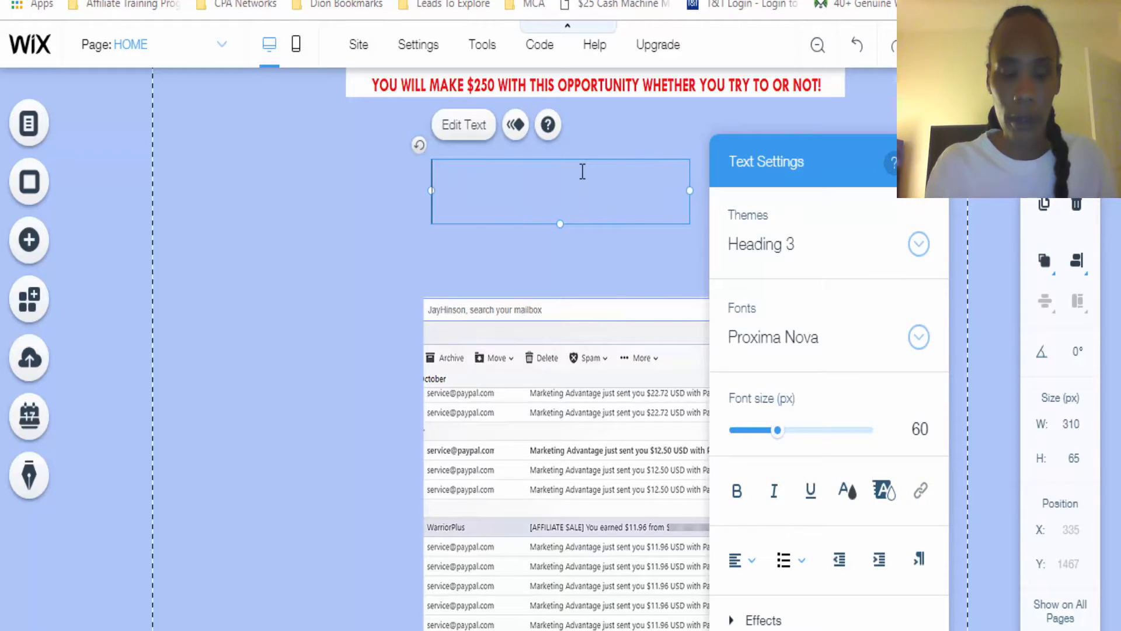
text(NEED MORE )
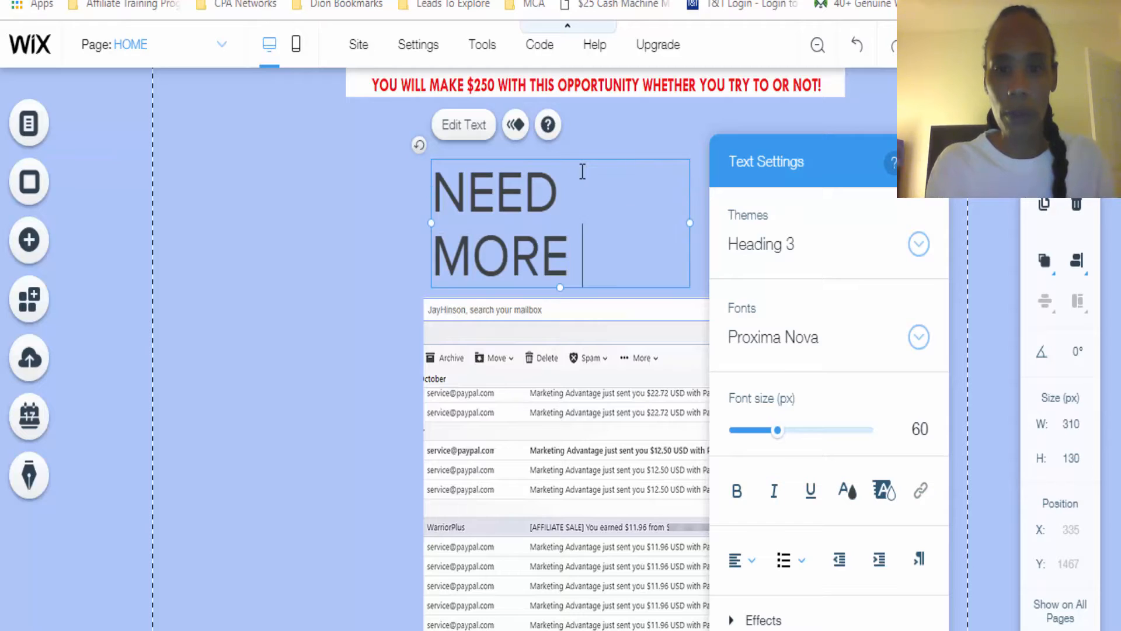
text(PROOF THE)
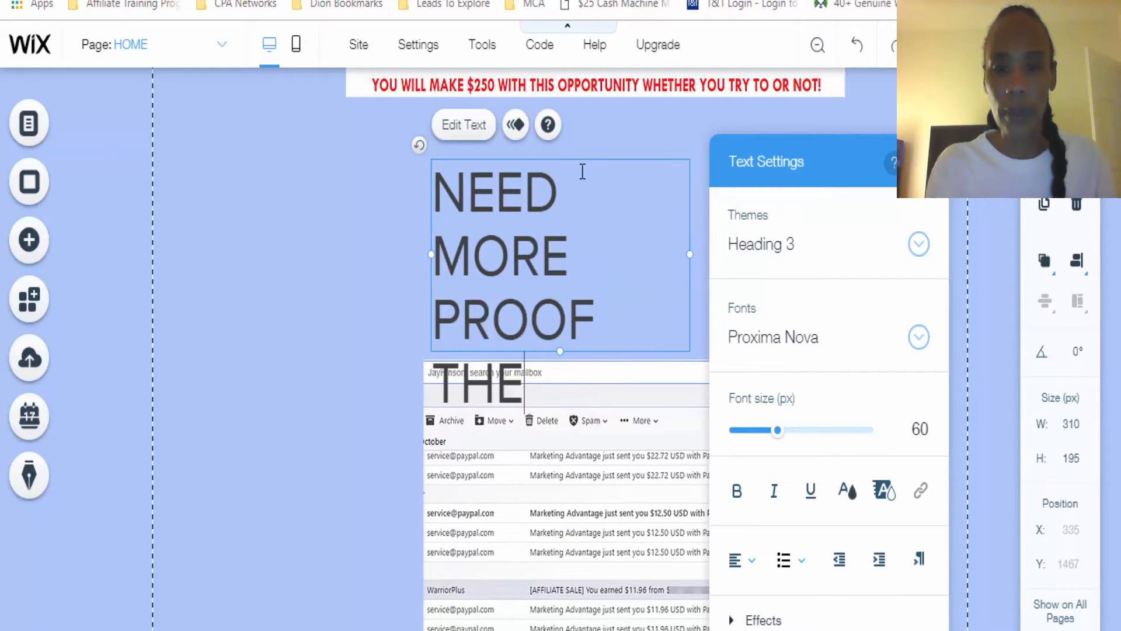
text( SYSTEM WOR)
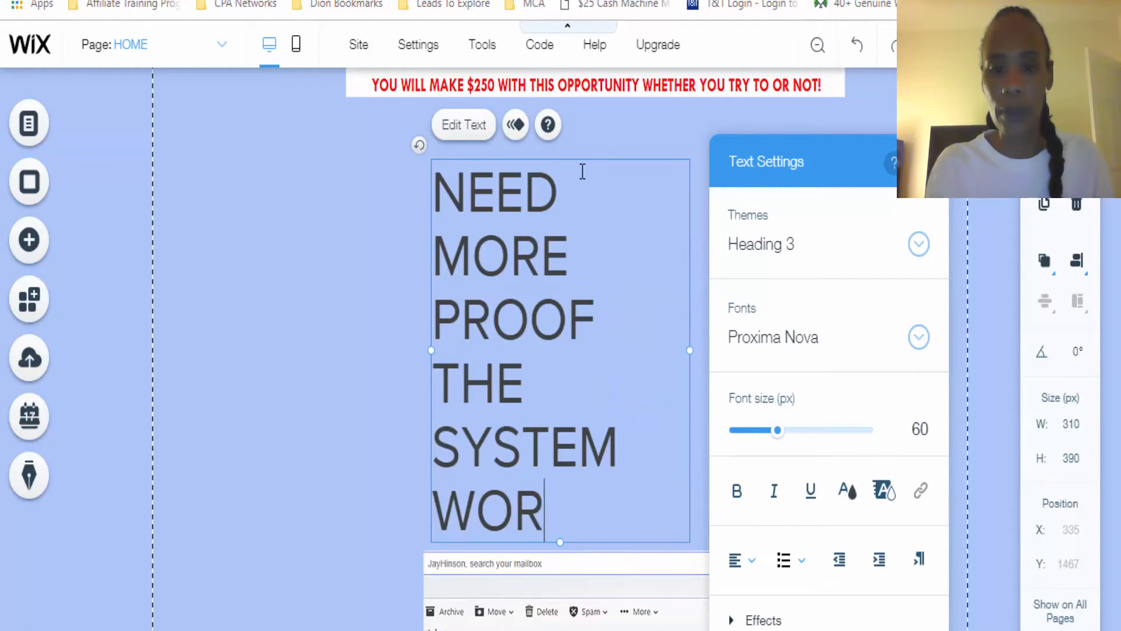
text(KS??)
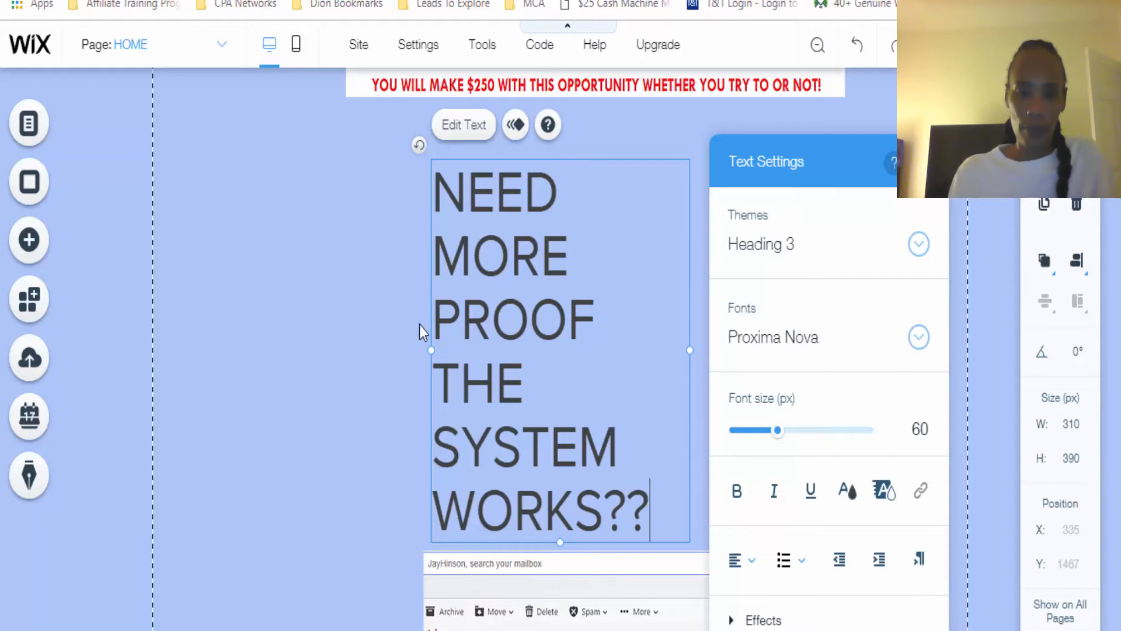
Widen the proof heading's text box on both sides and set its font size to 47 px
drag(431, 350, 228, 313)
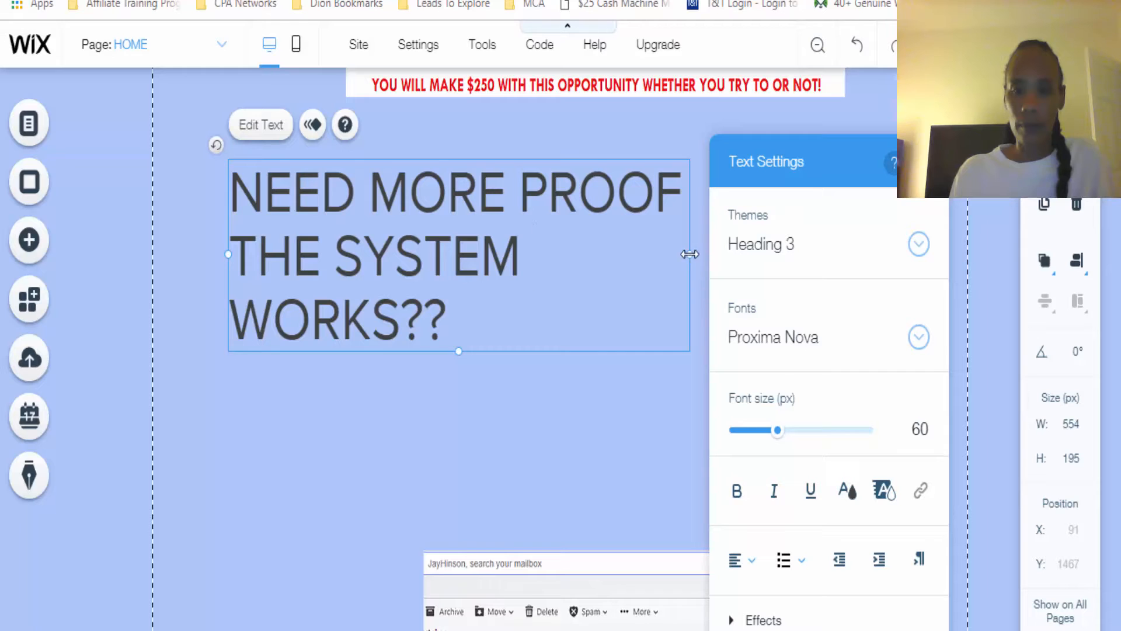
drag(690, 254, 914, 245)
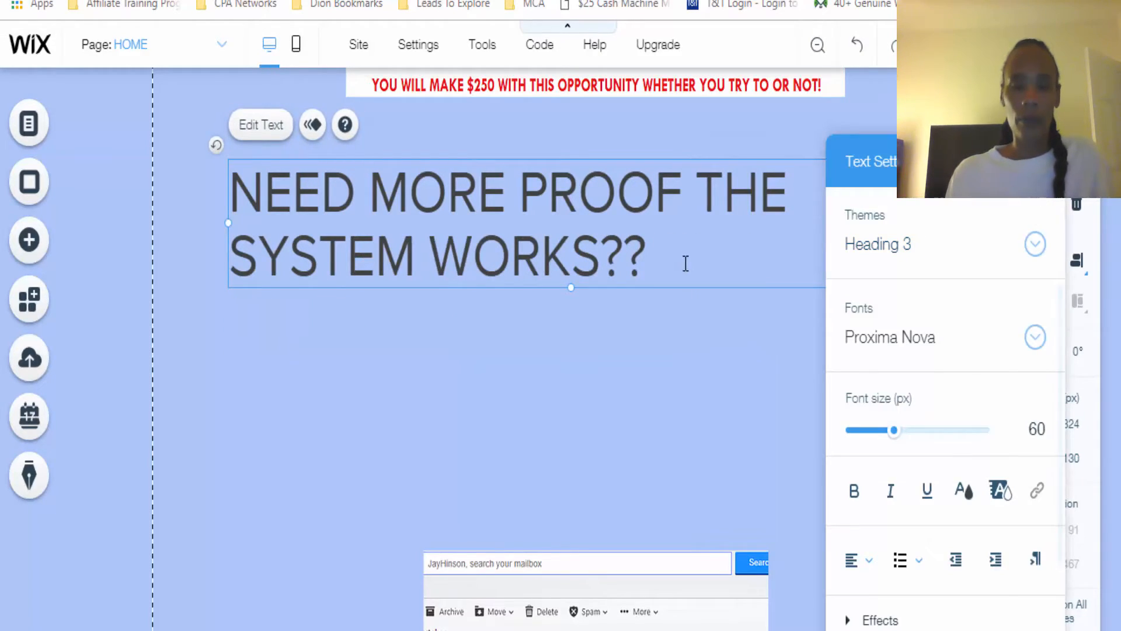
triple_click(334, 211)
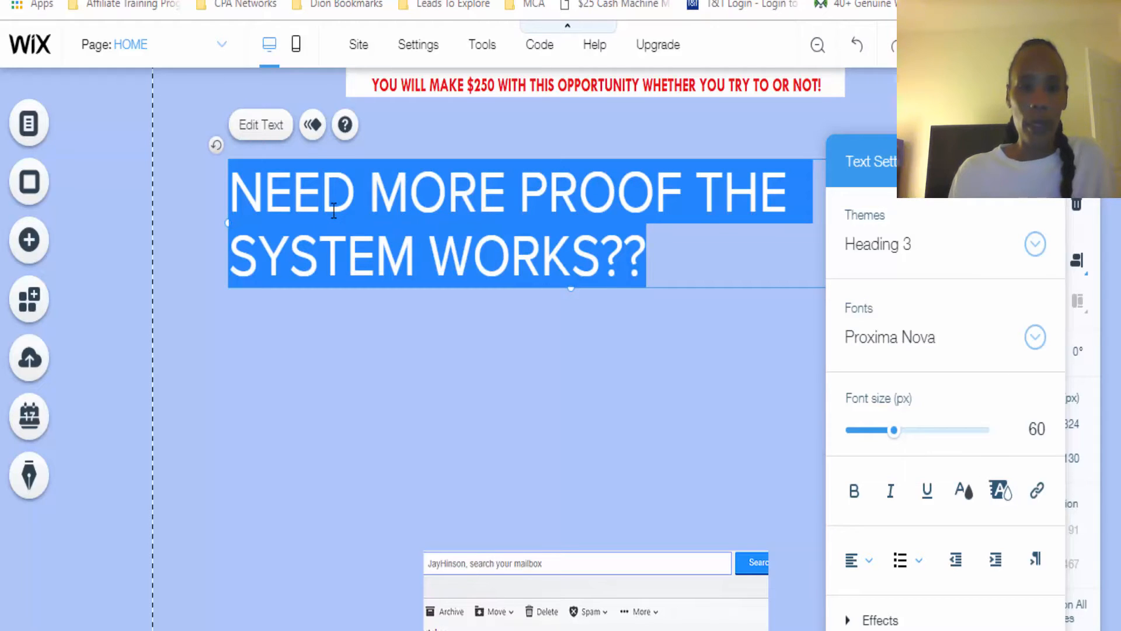
click(891, 433)
drag(891, 435, 885, 435)
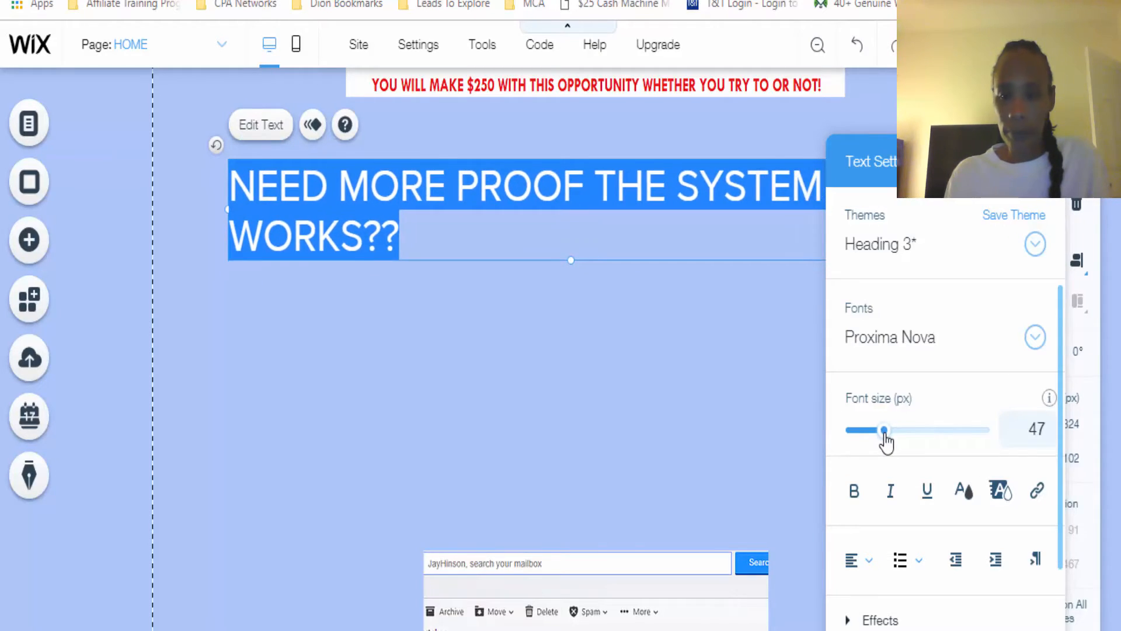
Center the proof heading, color it red #FA0000 and make it bold
click(868, 560)
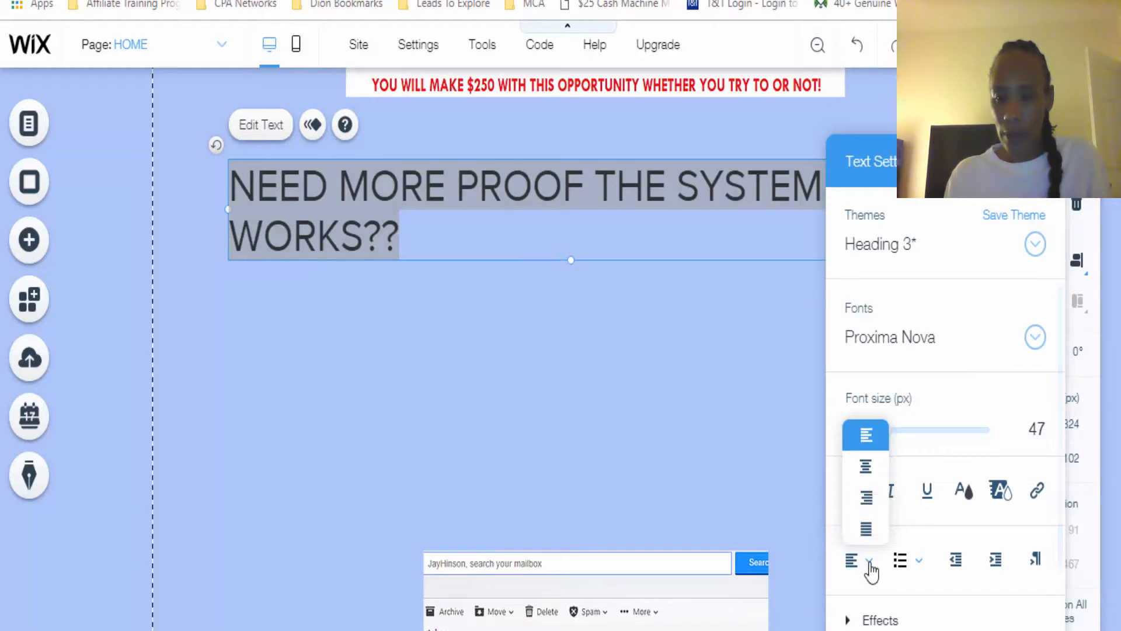
click(866, 467)
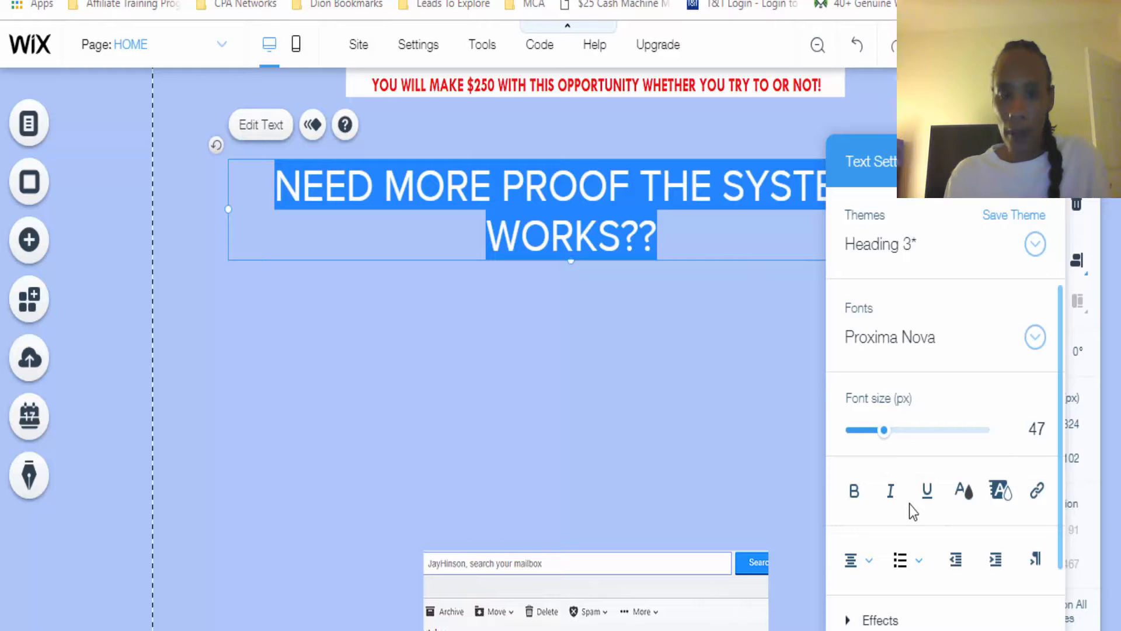
click(963, 492)
click(942, 478)
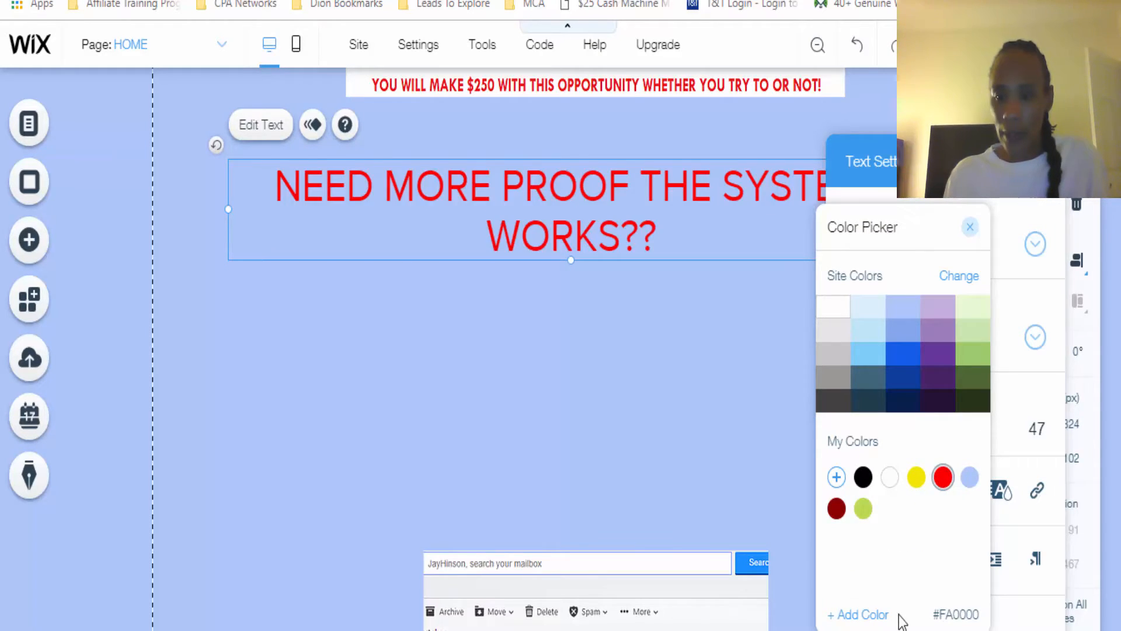
click(800, 512)
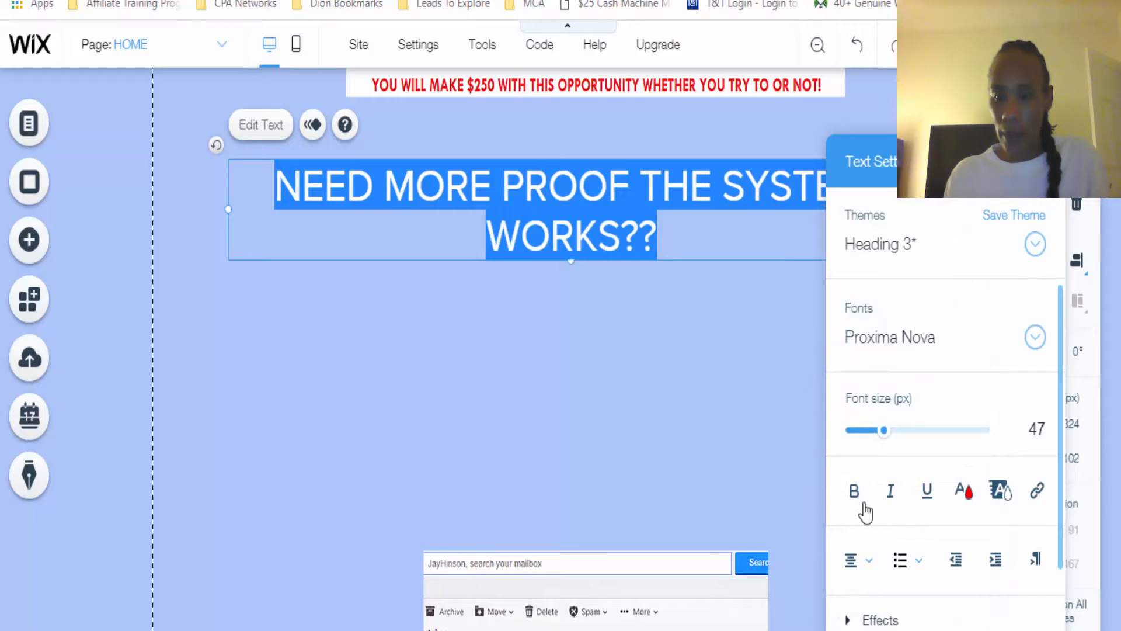
click(853, 491)
click(543, 356)
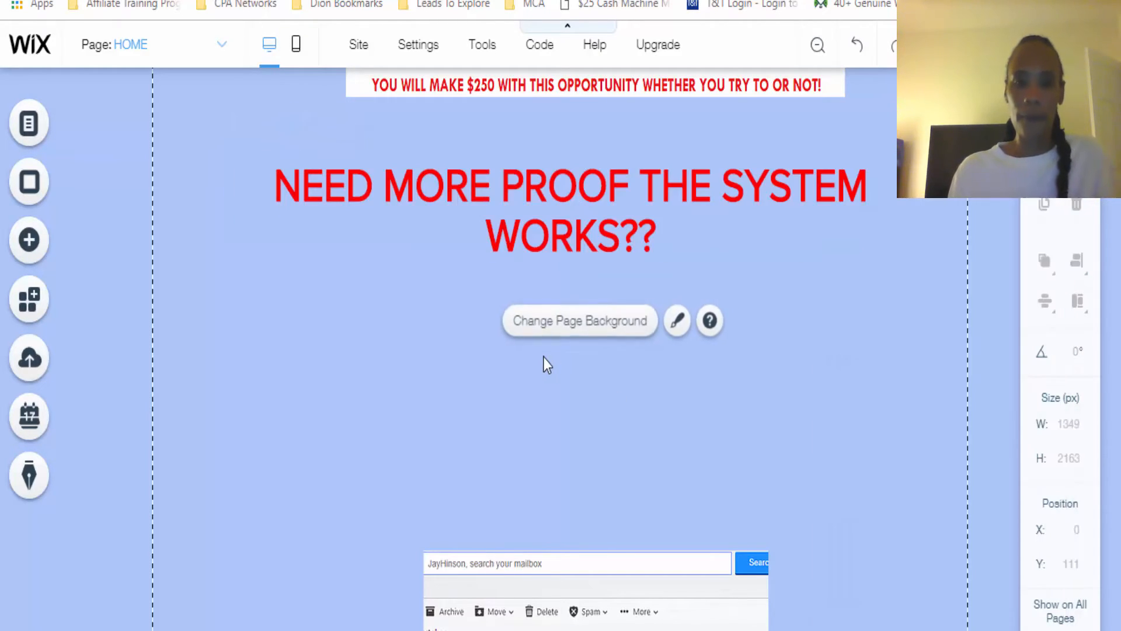
Move the payments image up to just below the proof heading, at about X 324, Y 1623
drag(607, 572, 609, 329)
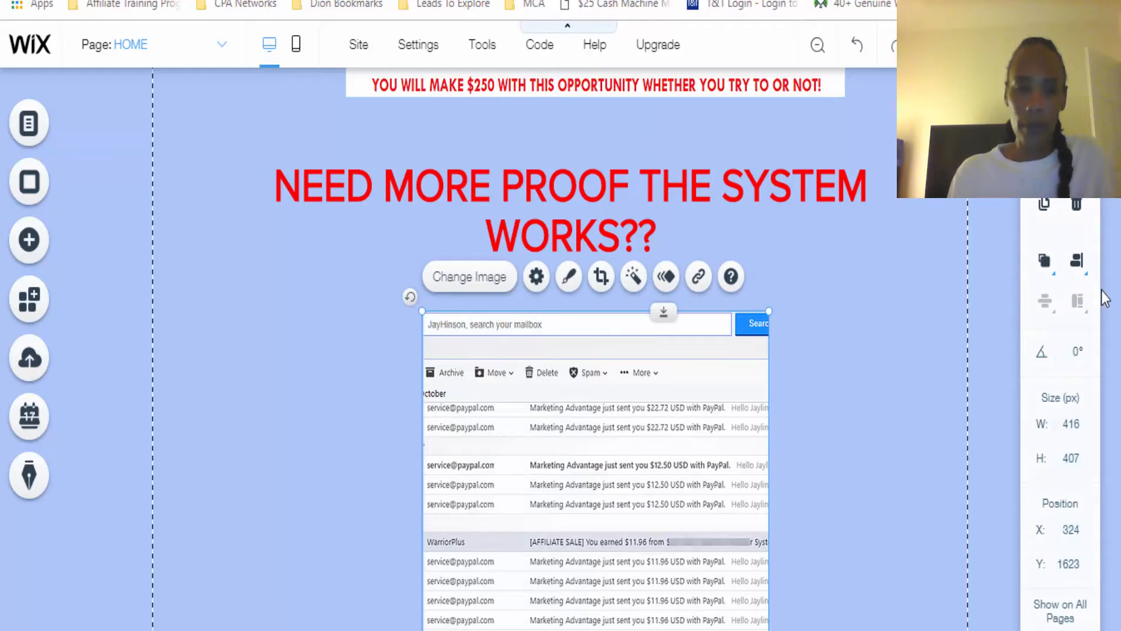
scroll(859, 221, down, 4)
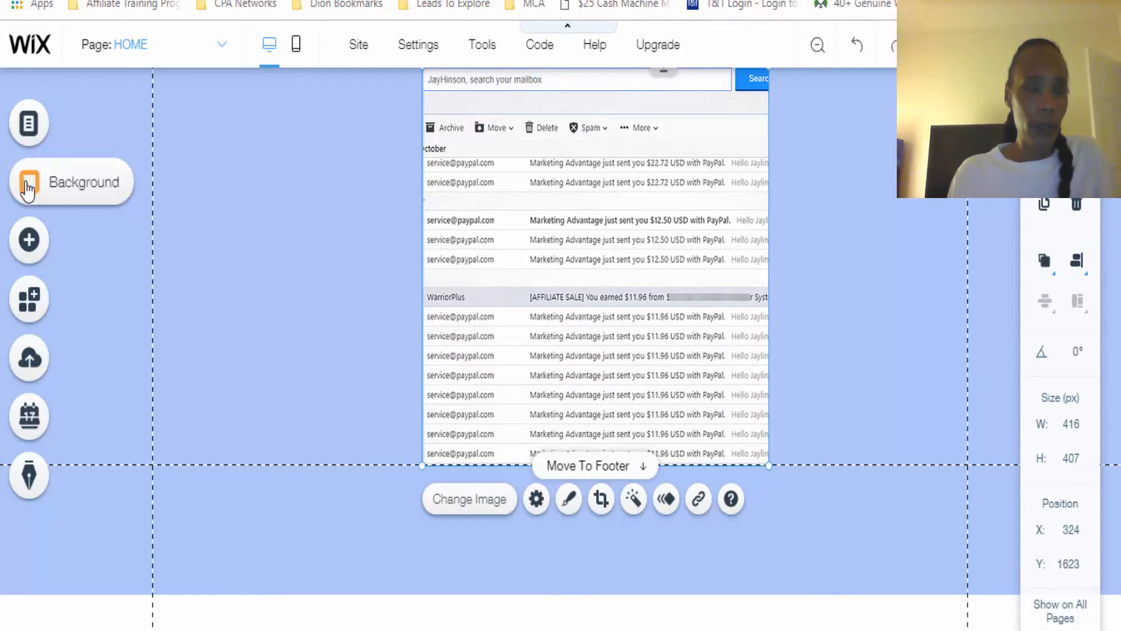
Add NOV 21.png from the uploaded site files to the page
click(28, 241)
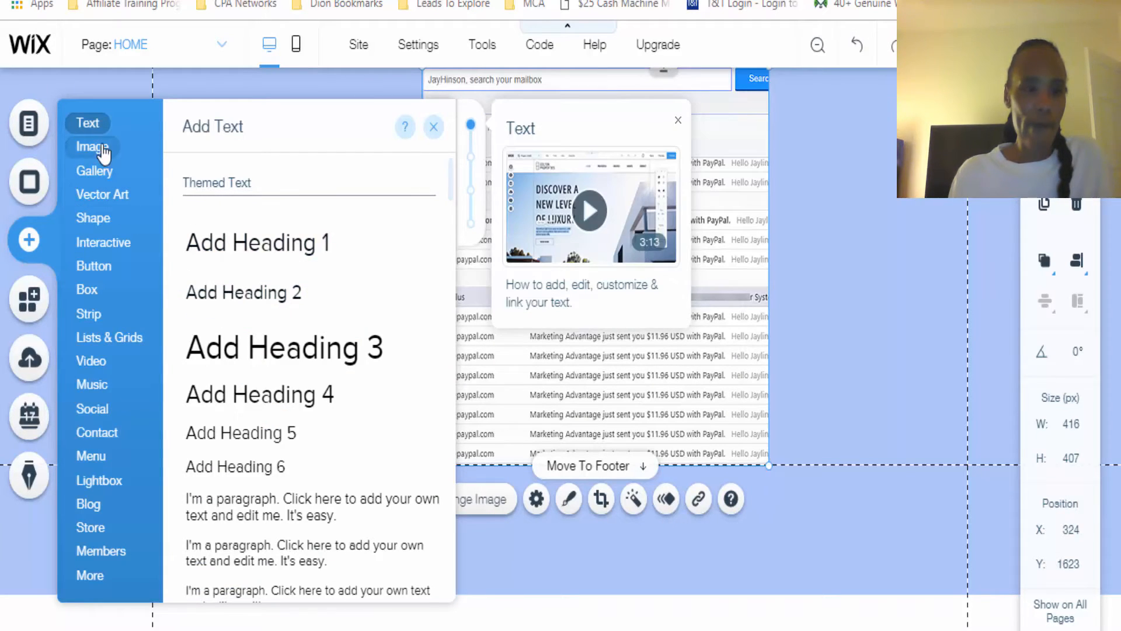
mouse_move(102, 153)
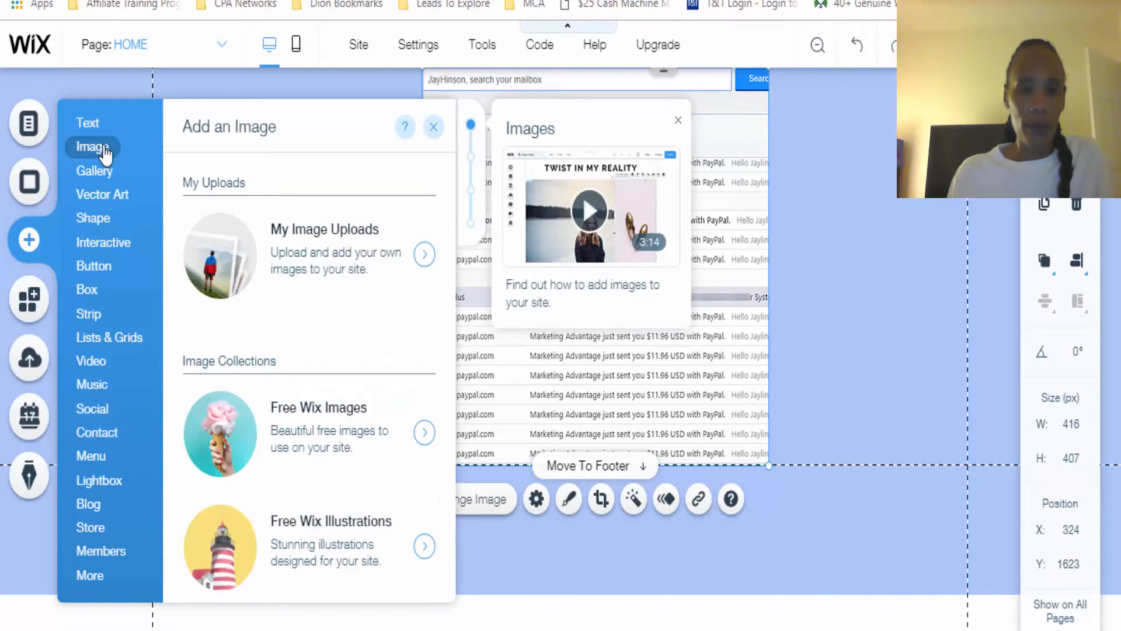
click(313, 282)
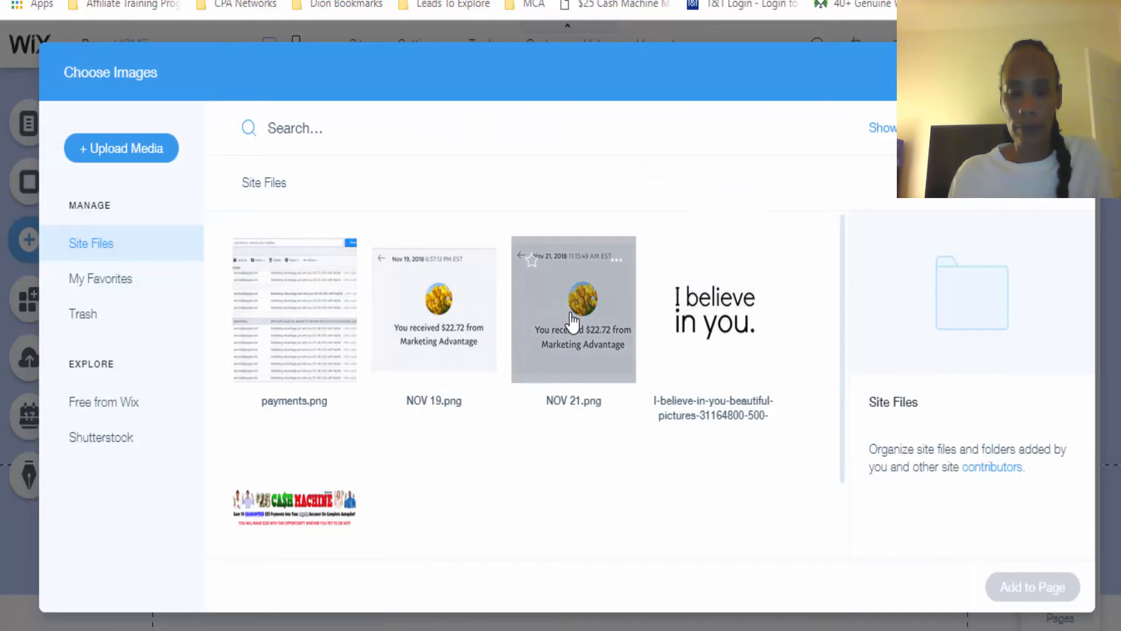
mouse_move(572, 320)
mouse_down()
mouse_move(626, 503)
mouse_move(570, 328)
mouse_up()
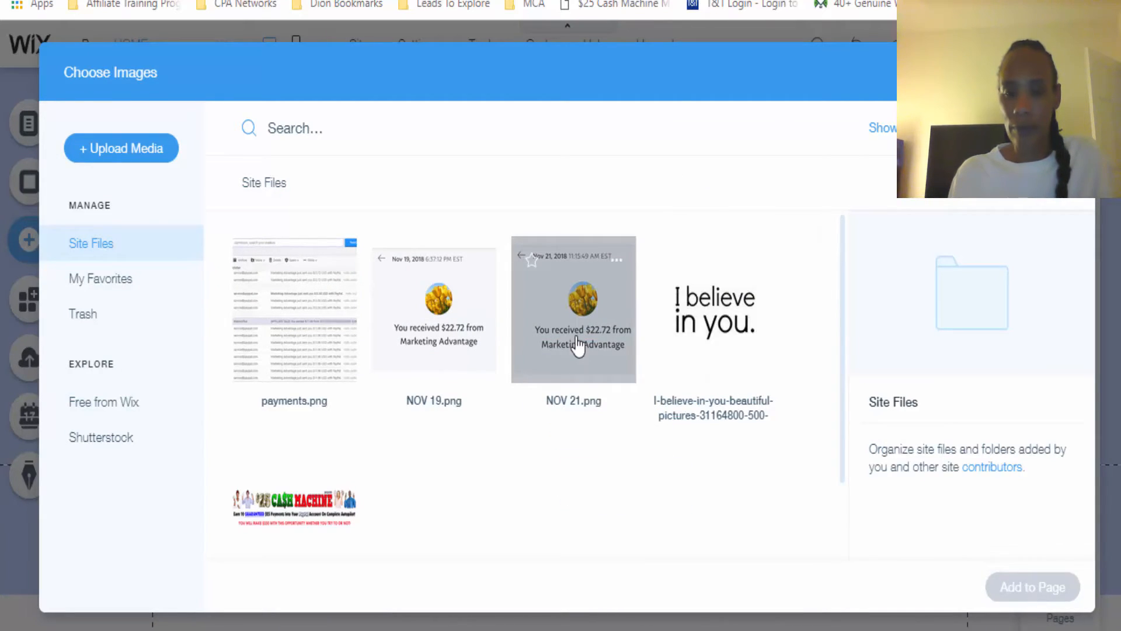
click(578, 342)
click(1049, 585)
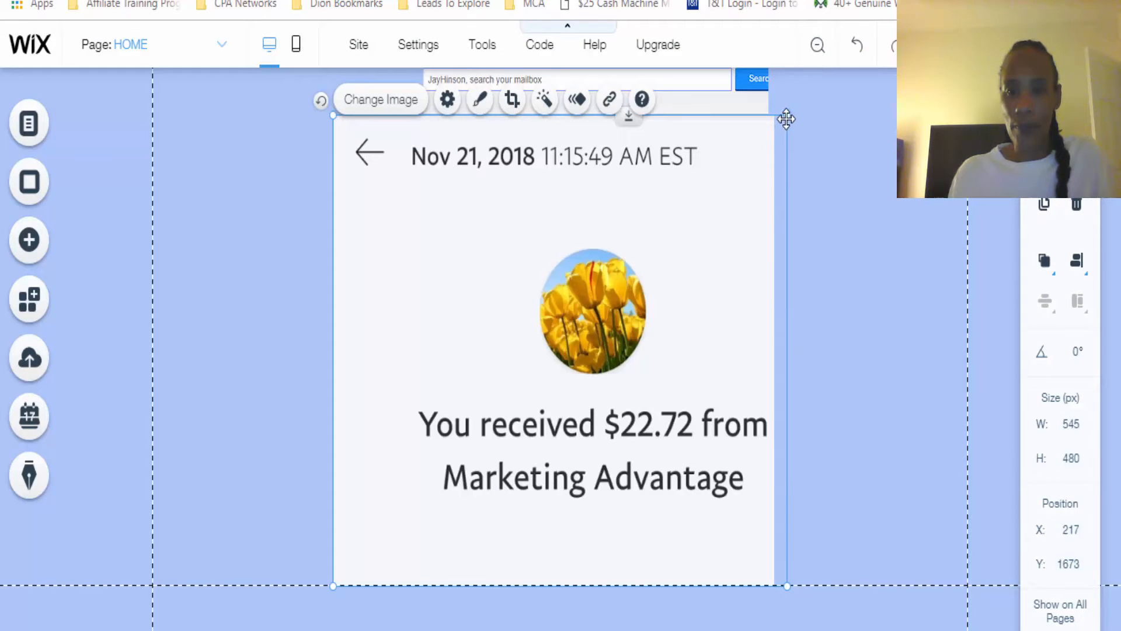
Shrink the Nov 21 image to about 341 by 299 px and move it below the payments image to about X 40, Y 2043
drag(780, 125, 644, 334)
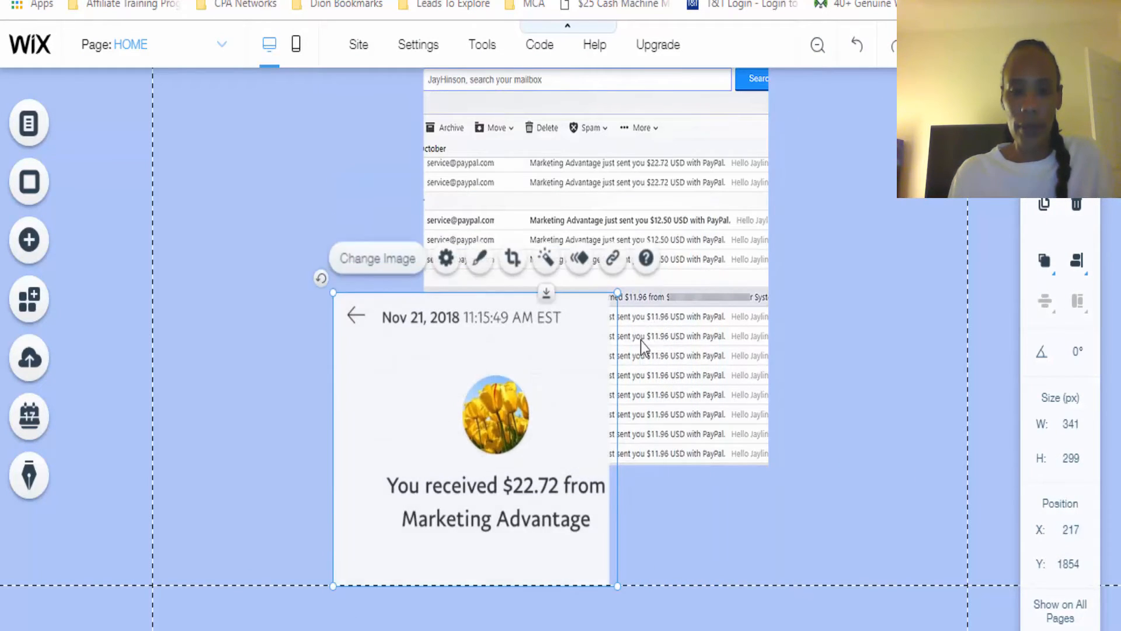
drag(520, 376, 374, 566)
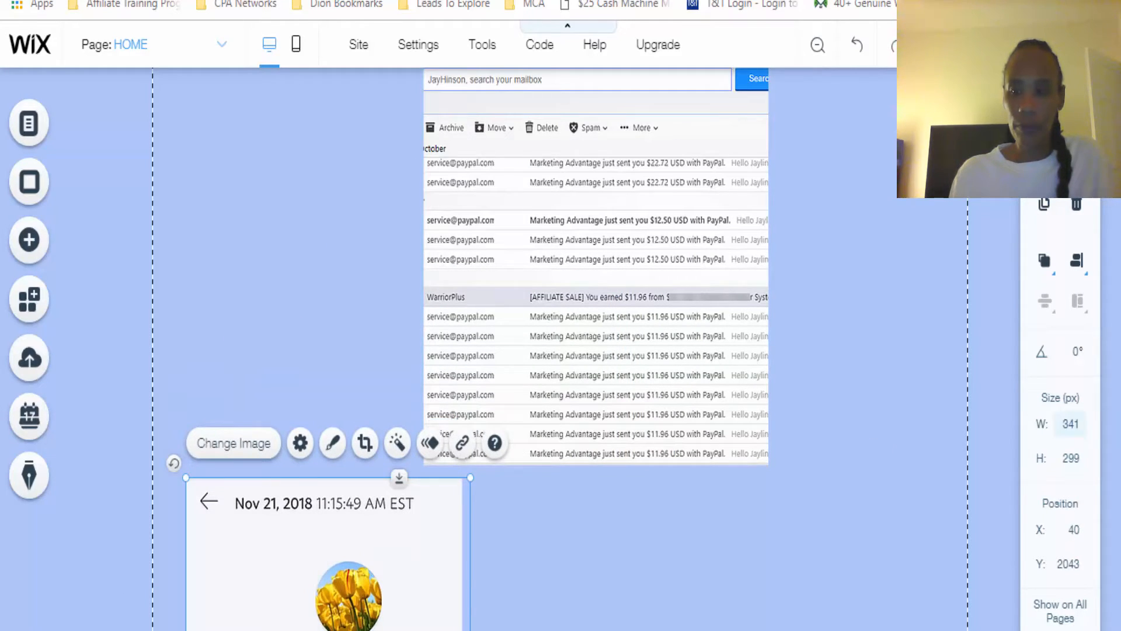
scroll(648, 436, down, 4)
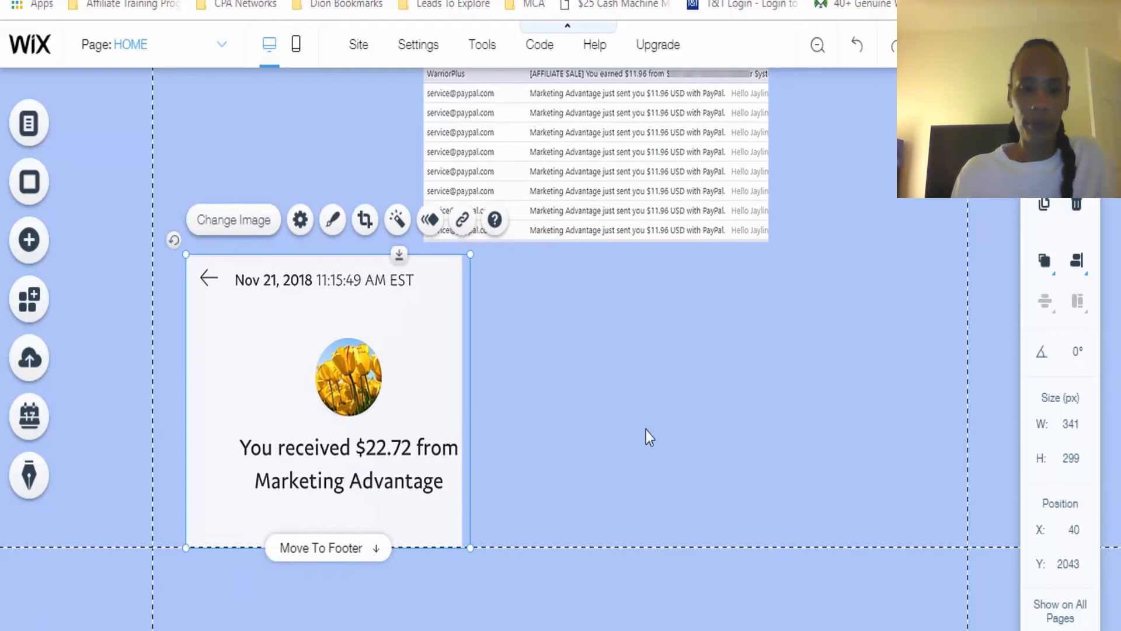
Add NOV 19.png from the uploaded site files to the page
click(28, 240)
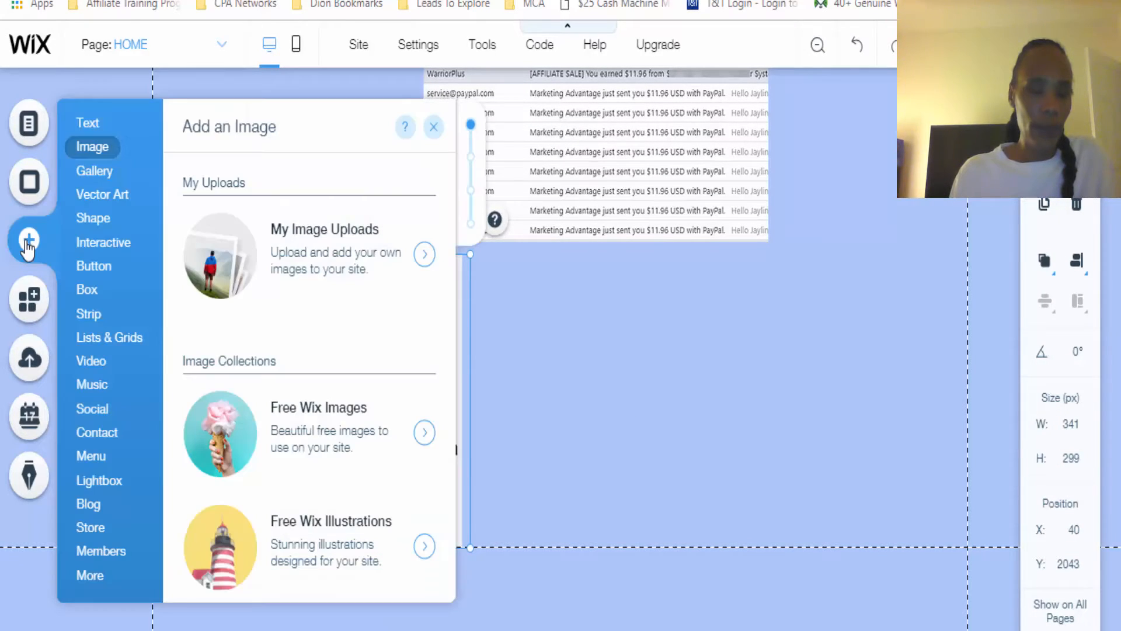
click(397, 266)
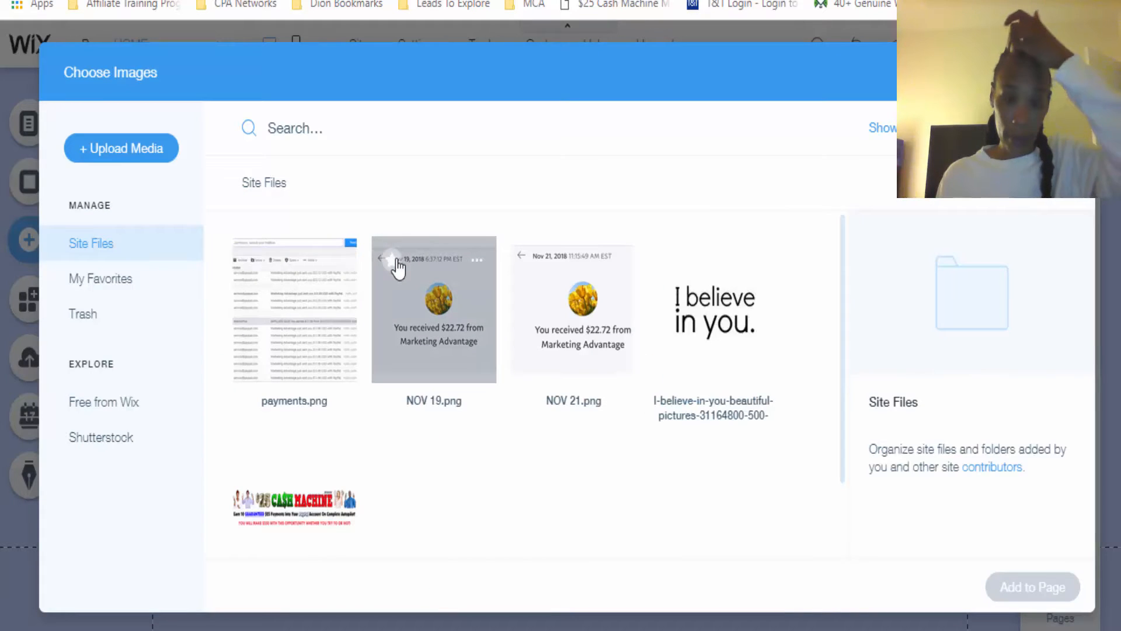
click(413, 317)
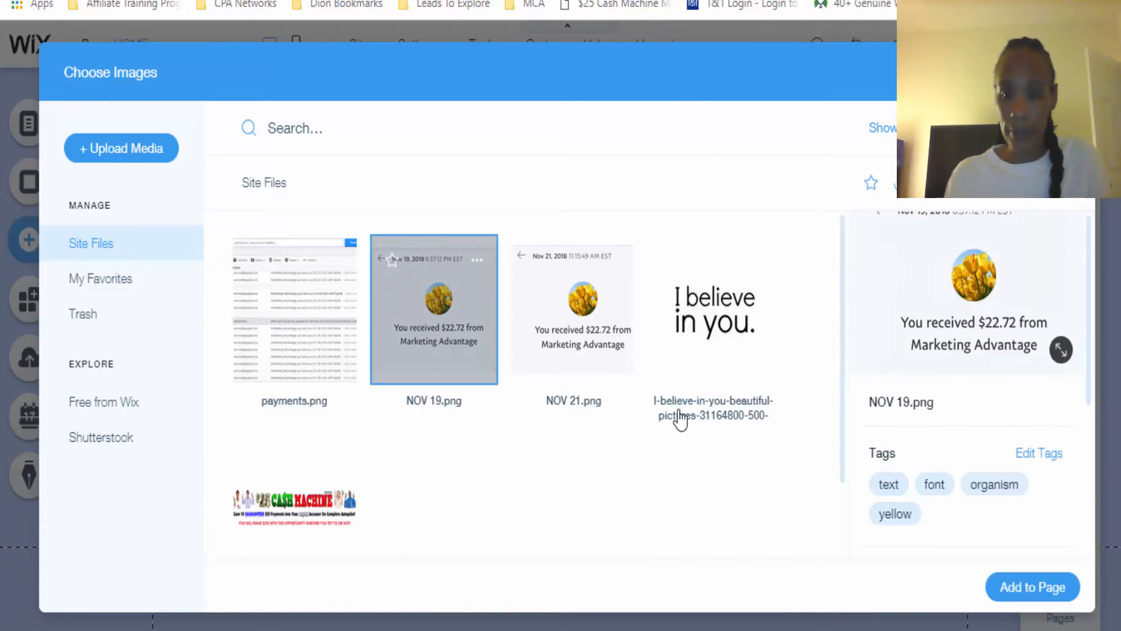
click(1030, 584)
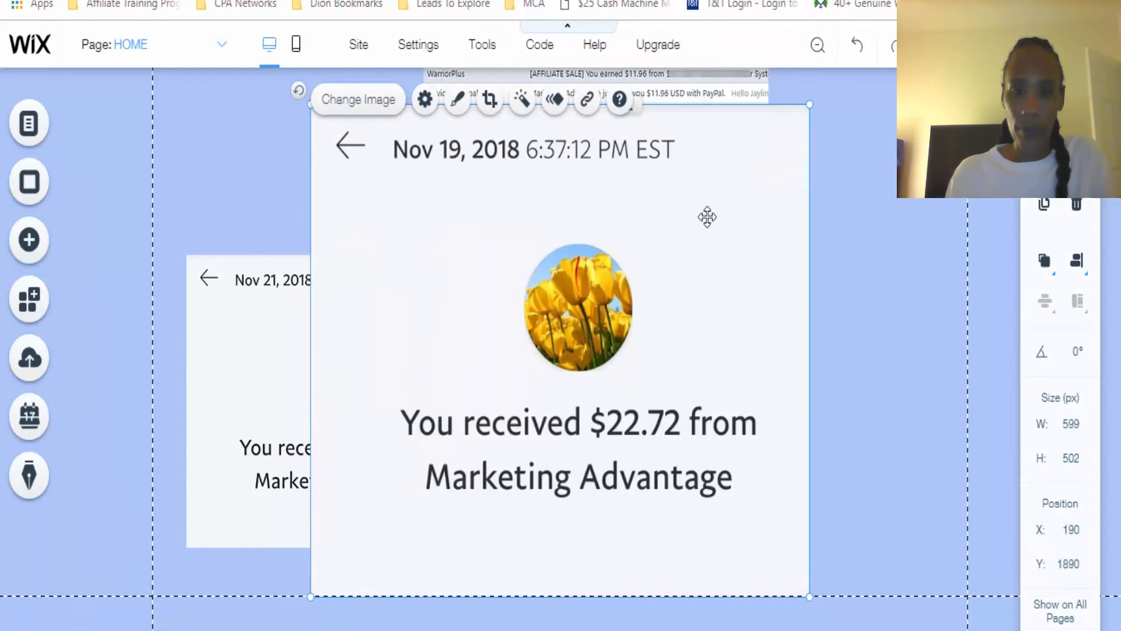
Shrink the Nov 19 image to about 347 by 290 px and place it beside the Nov 21 image at about X 566, Y 2043
drag(808, 105, 598, 313)
drag(533, 395, 752, 355)
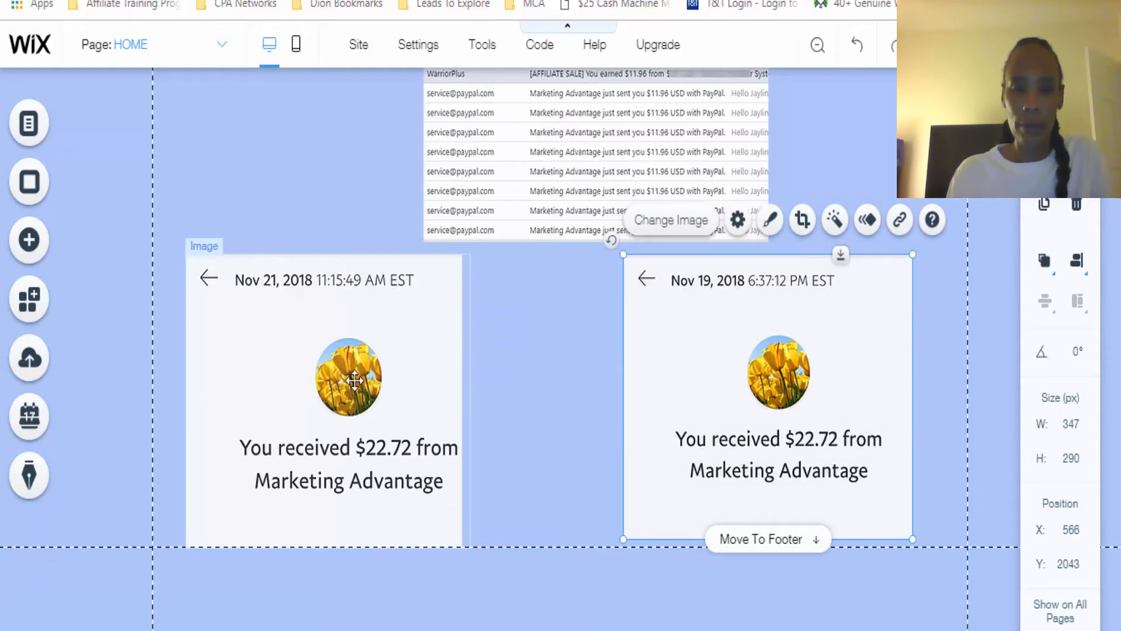
Move the Nov 21 image sideways, slightly closer to the Nov 19 image, keeping it at the same height
drag(351, 380, 389, 380)
click(839, 218)
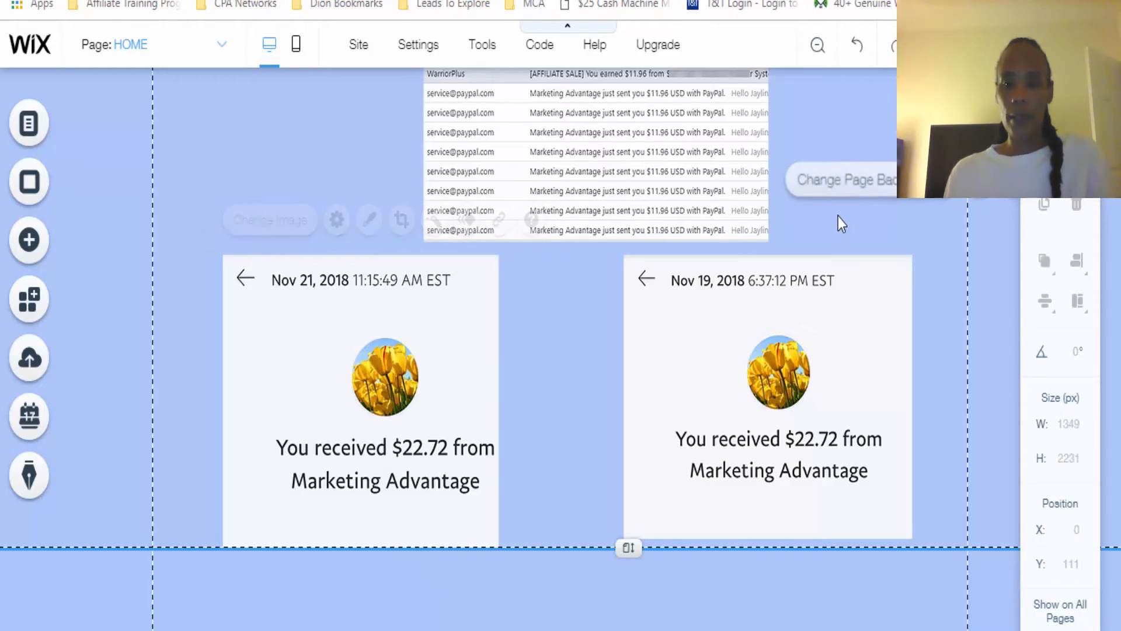
Add the previously used red button style below the two dated payment images, at about X 435, Y 2370
scroll(309, 377, down, 2)
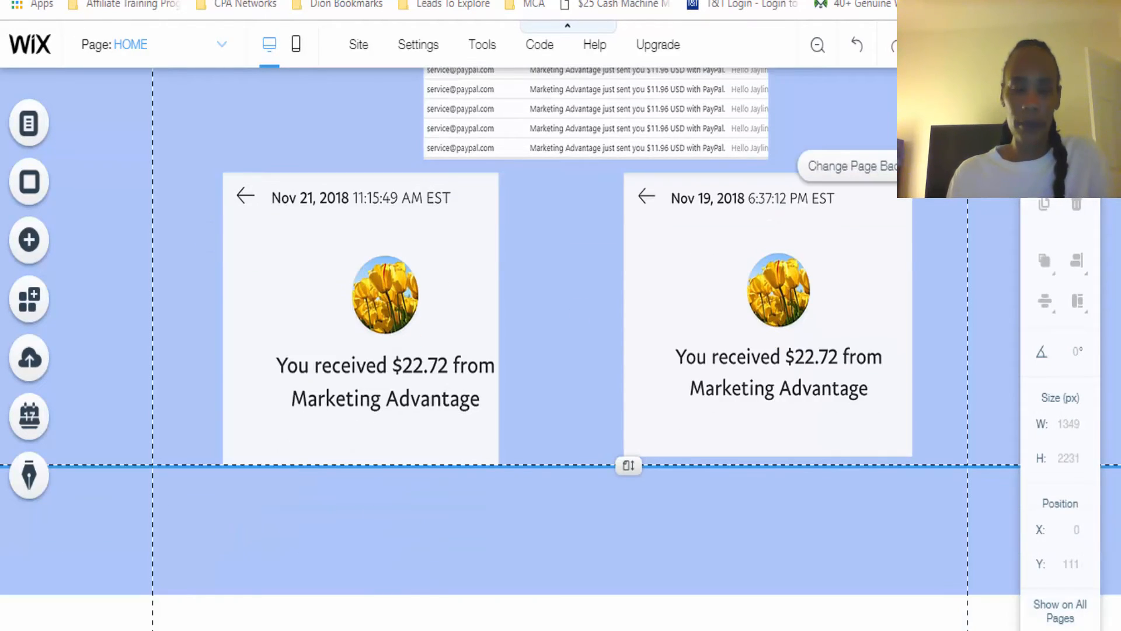
click(29, 240)
click(97, 173)
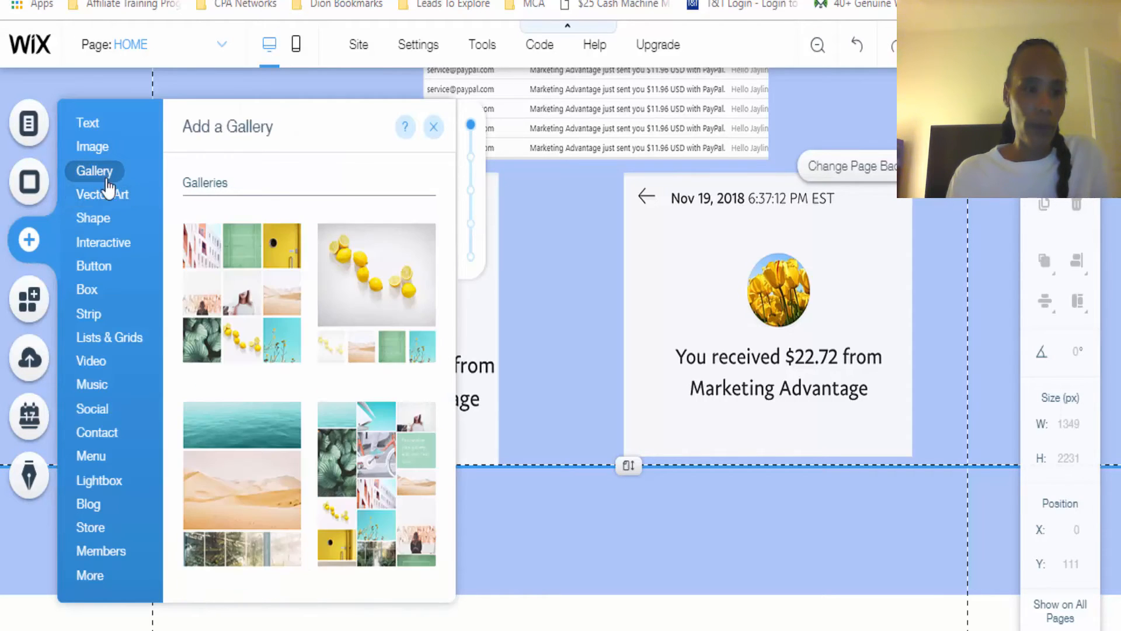
mouse_move(104, 268)
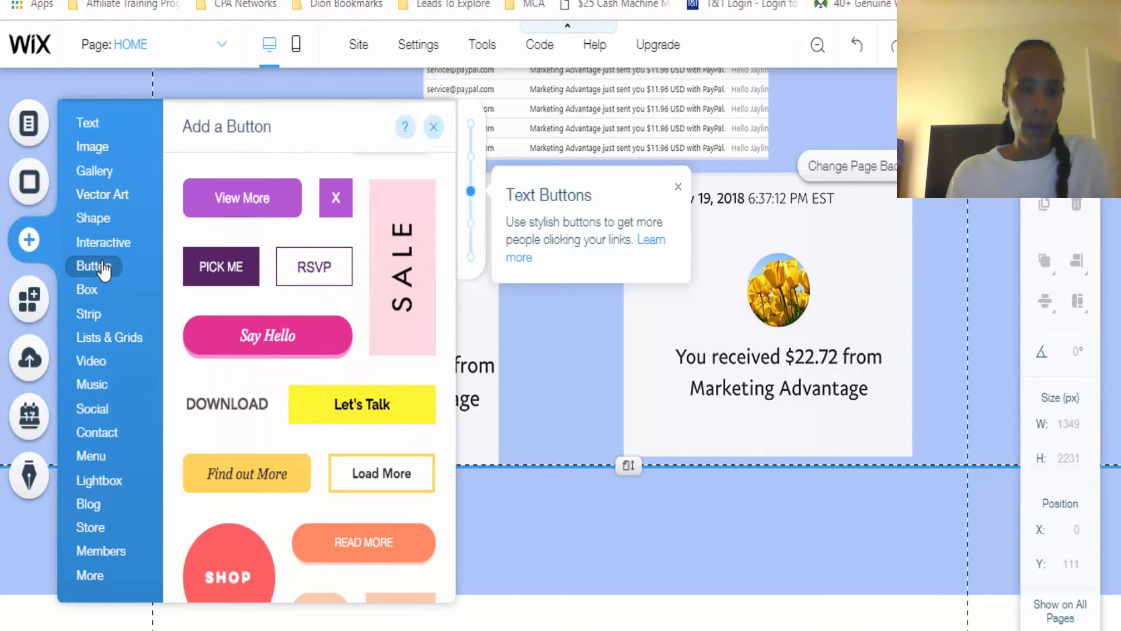
drag(450, 258, 451, 175)
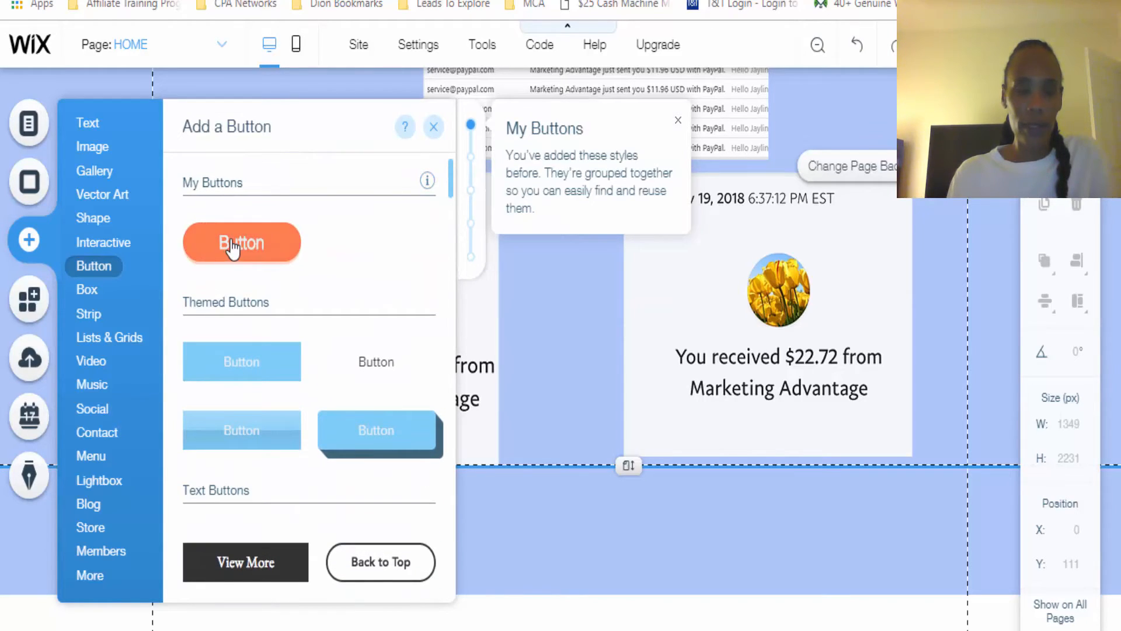
drag(233, 248, 722, 511)
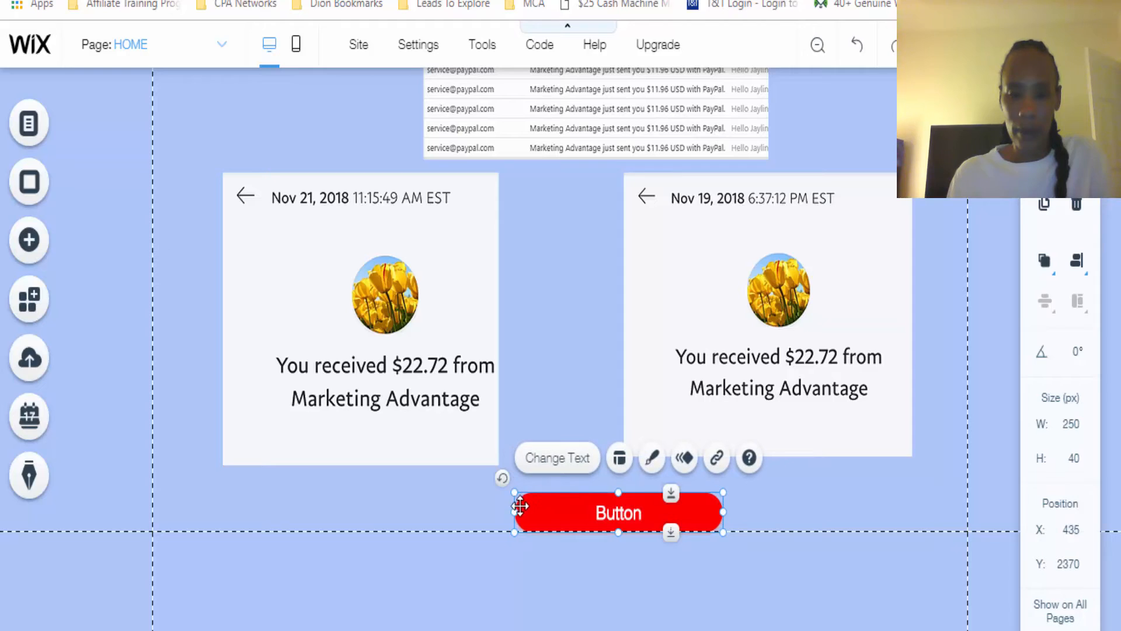
Enlarge the new red button to about 326 by 62 px and change its text to "YES! SHOW ME MORE!"
drag(516, 512, 451, 512)
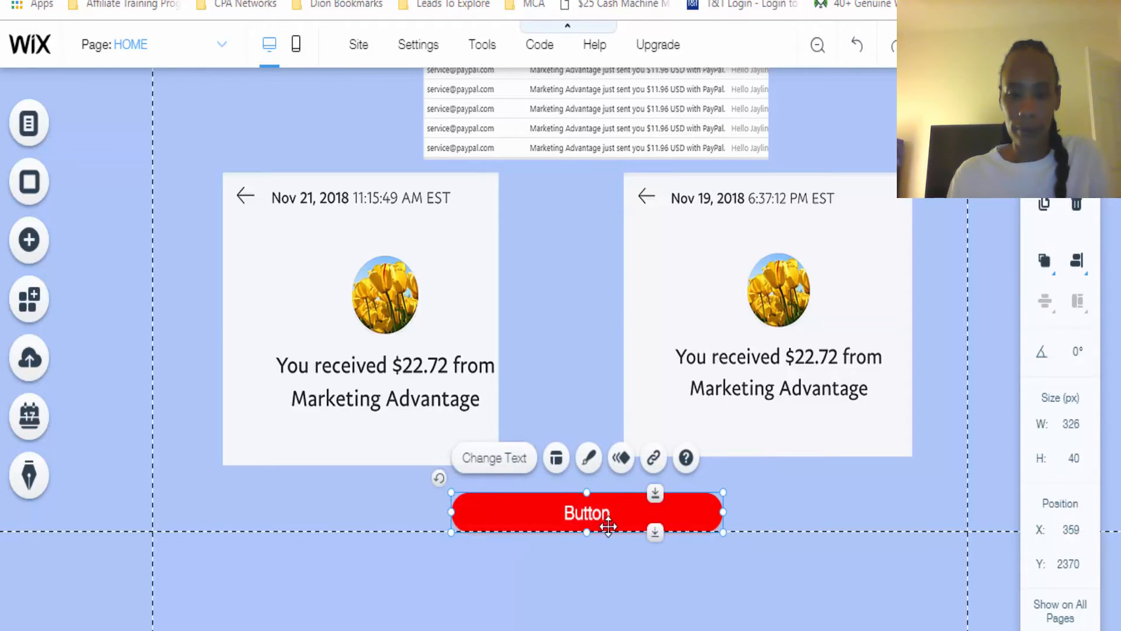
drag(587, 533, 586, 553)
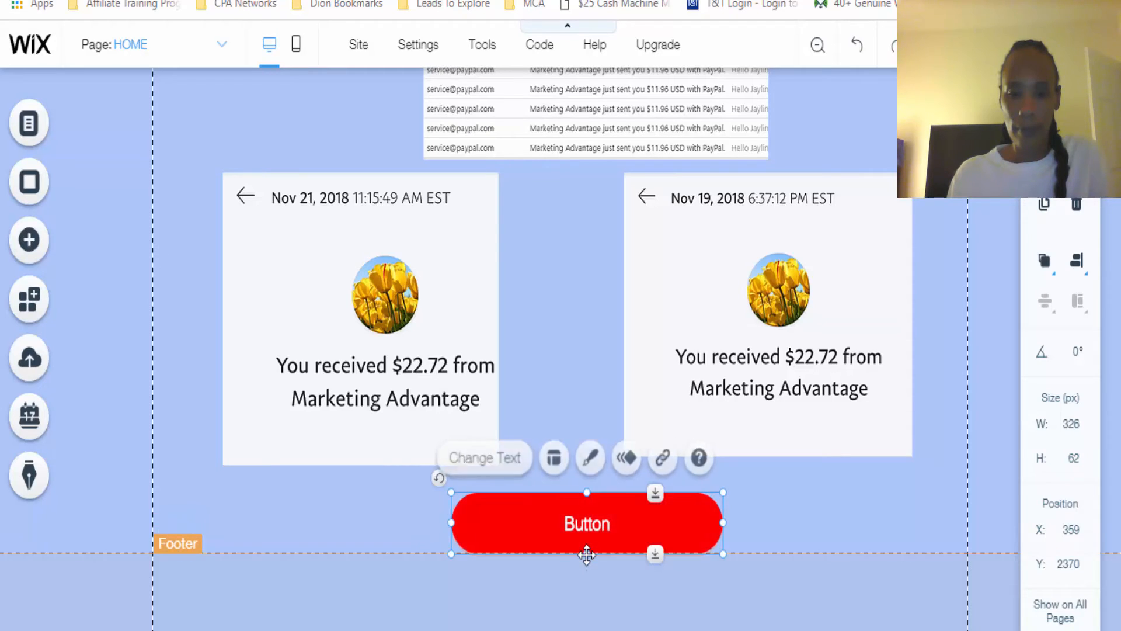
click(495, 458)
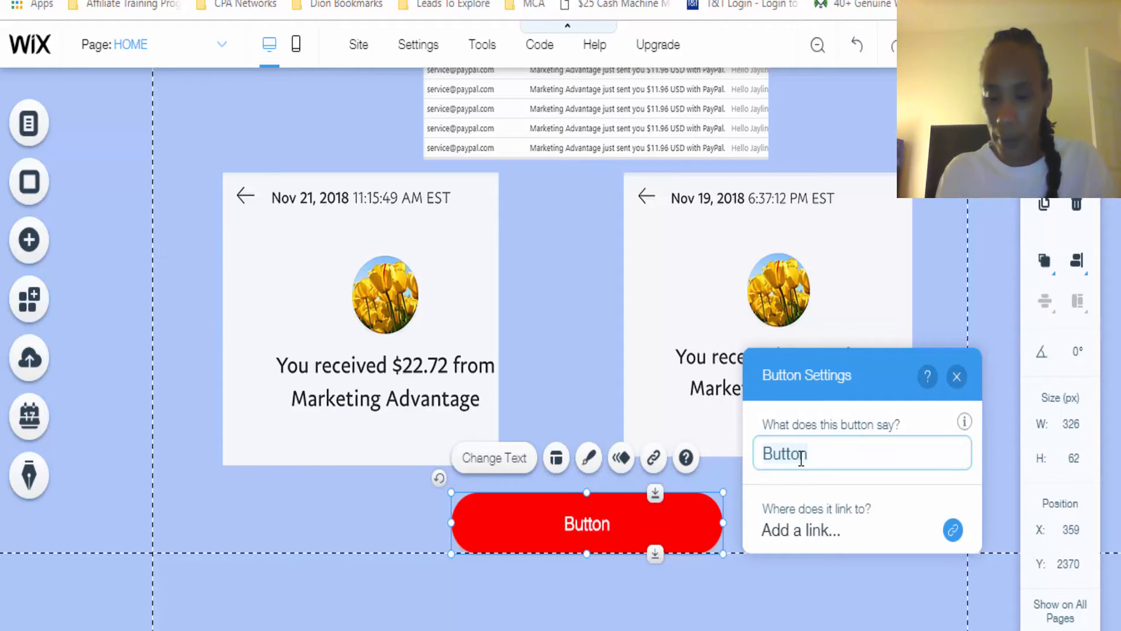
key(BackSpace)
key(BackSpace)
key(BackSpace)
key(BackSpace)
key(BackSpace)
key(BackSpace)
text(YES! )
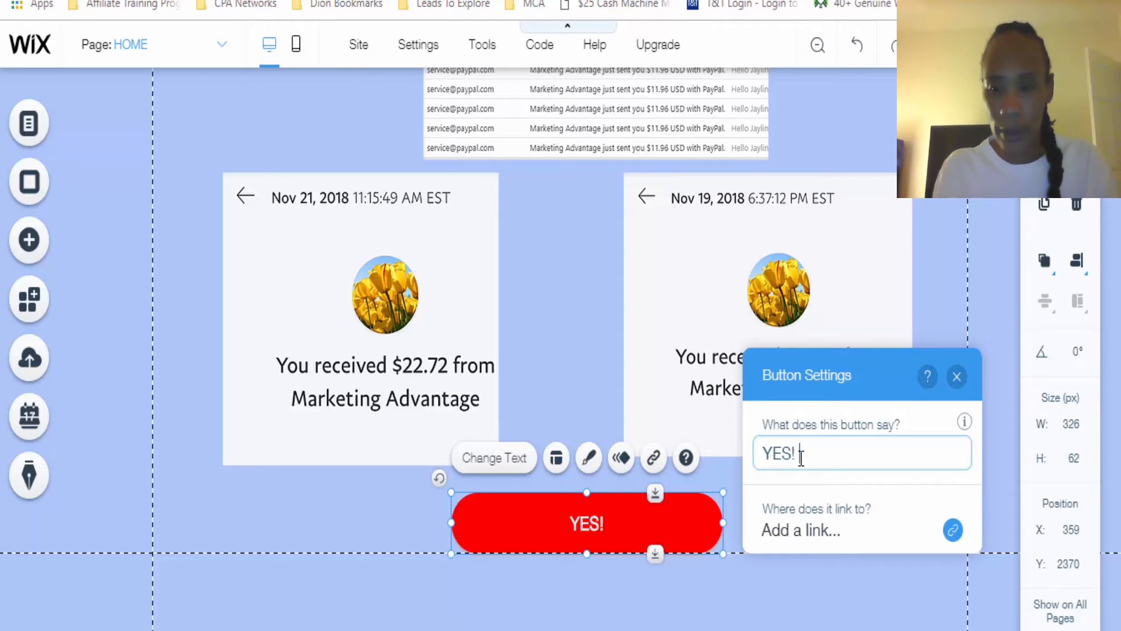
text(SHOW ME MORE!)
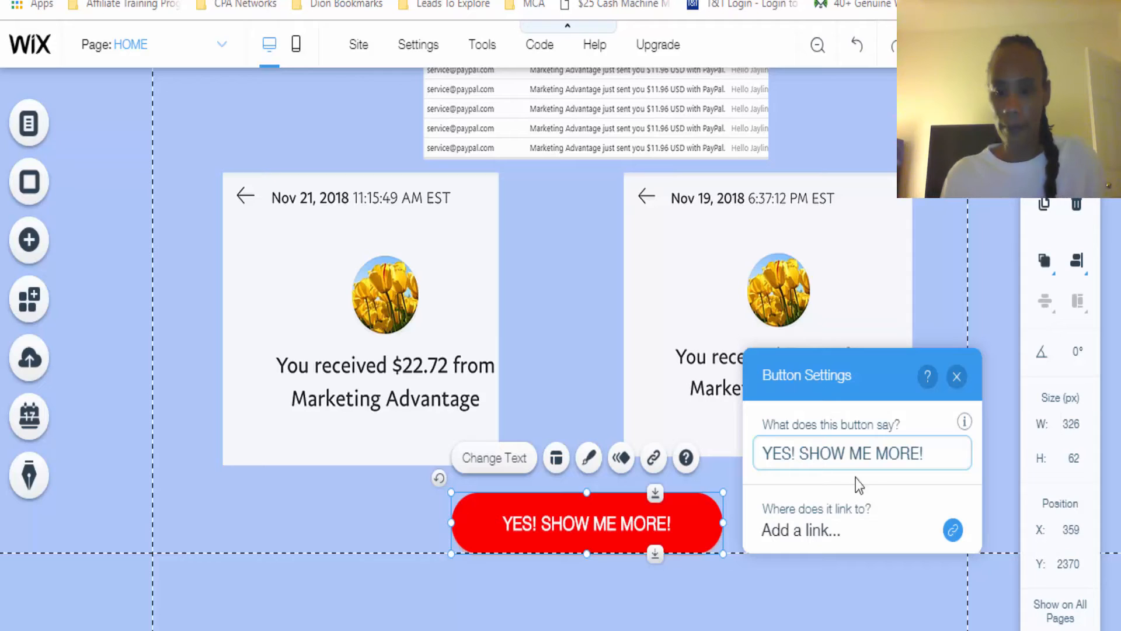
click(838, 531)
click(361, 198)
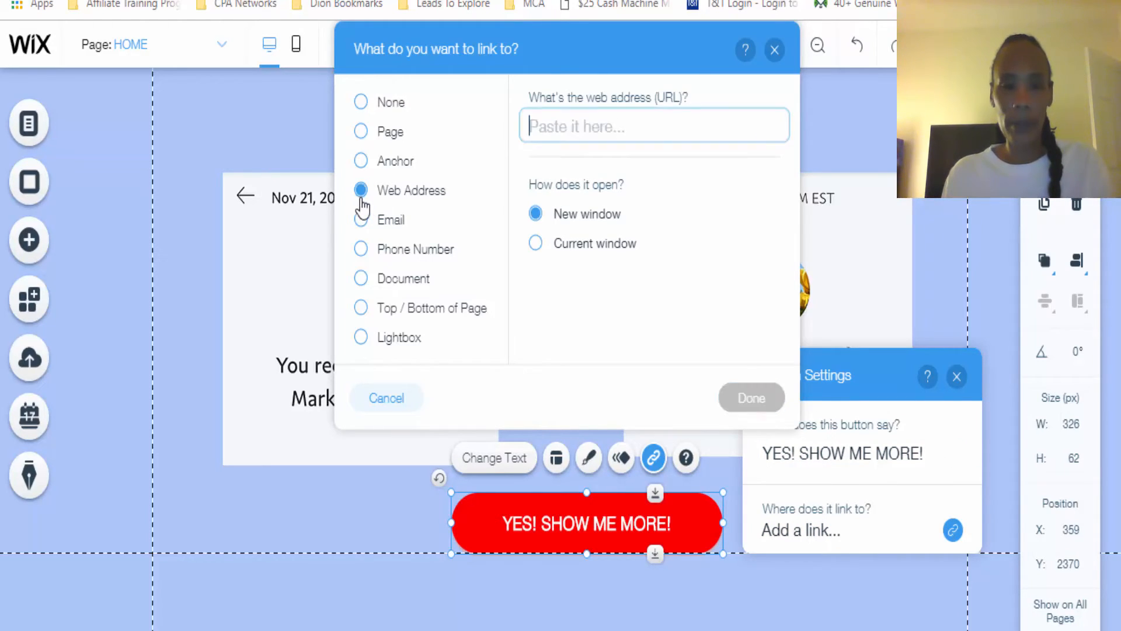
text(HTT)
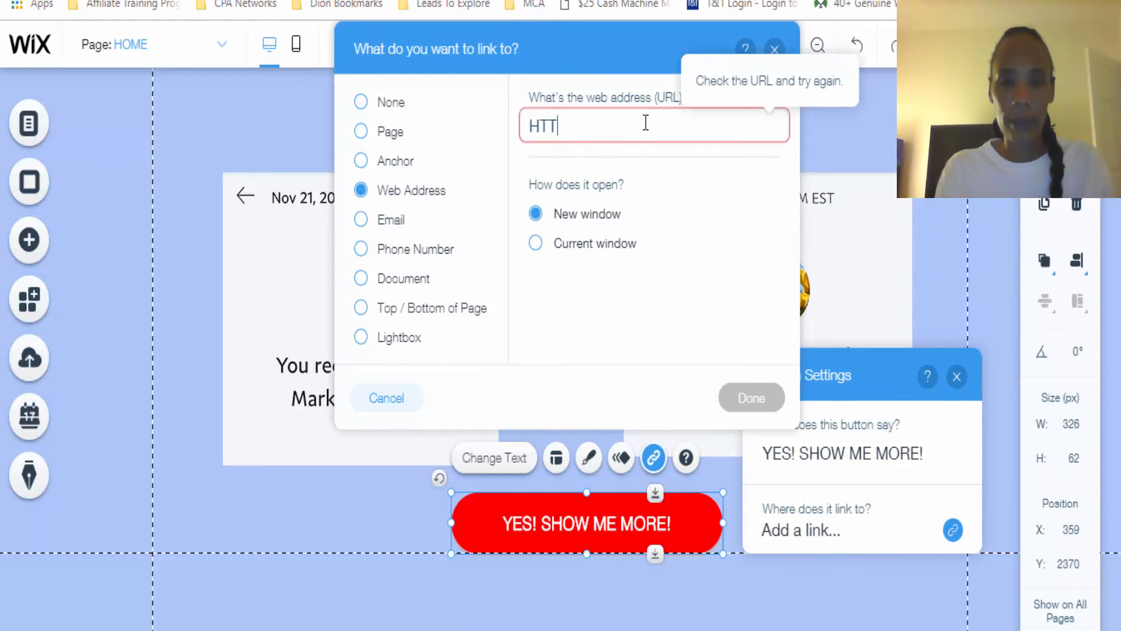
key(BackSpace)
key(BackSpace)
key(BackSpace)
text(h)
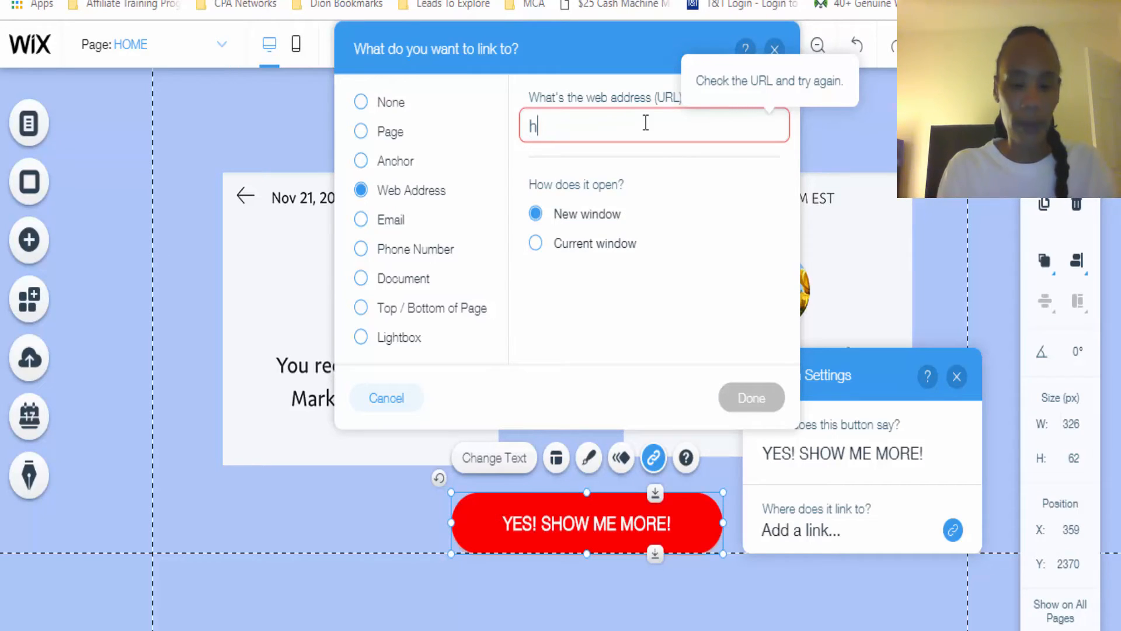
text(ttps://)
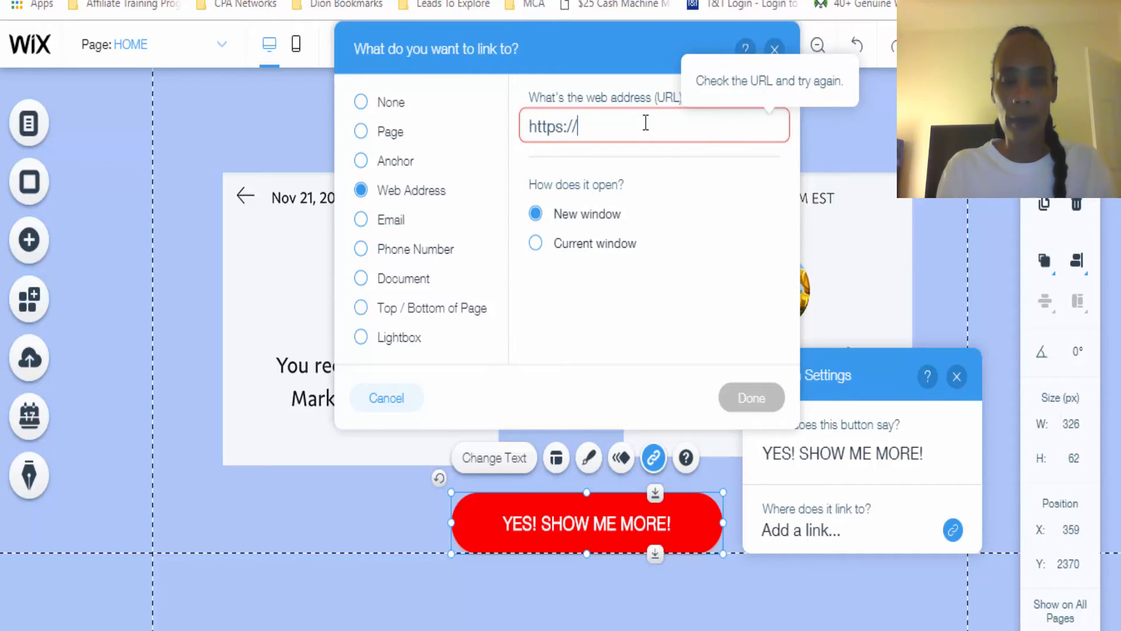
text(google.com)
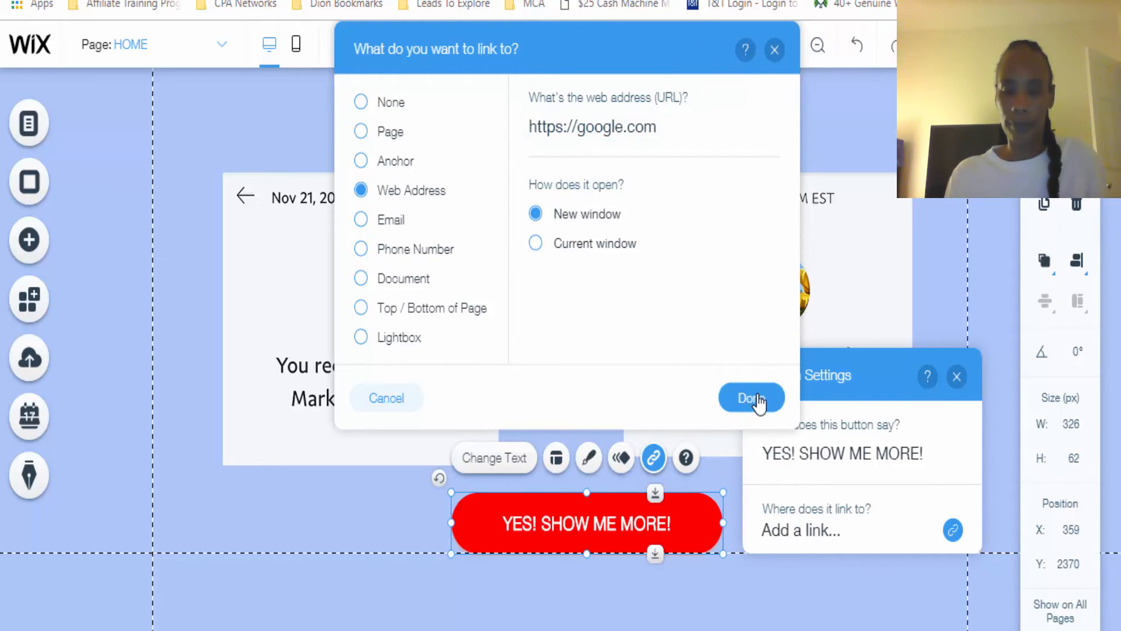
click(748, 397)
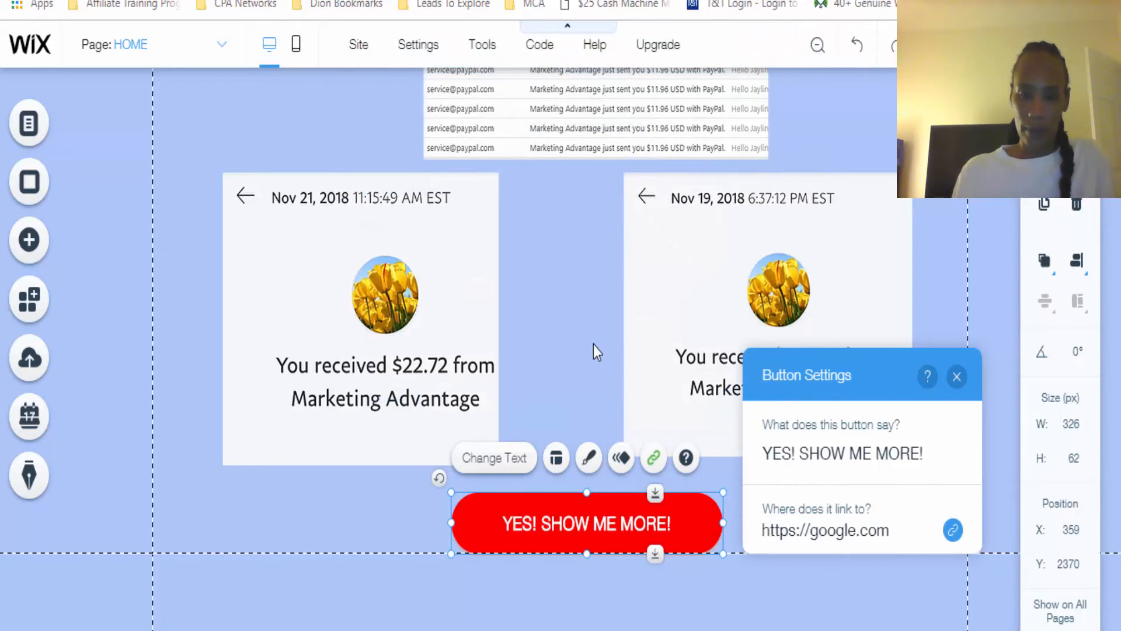
click(937, 300)
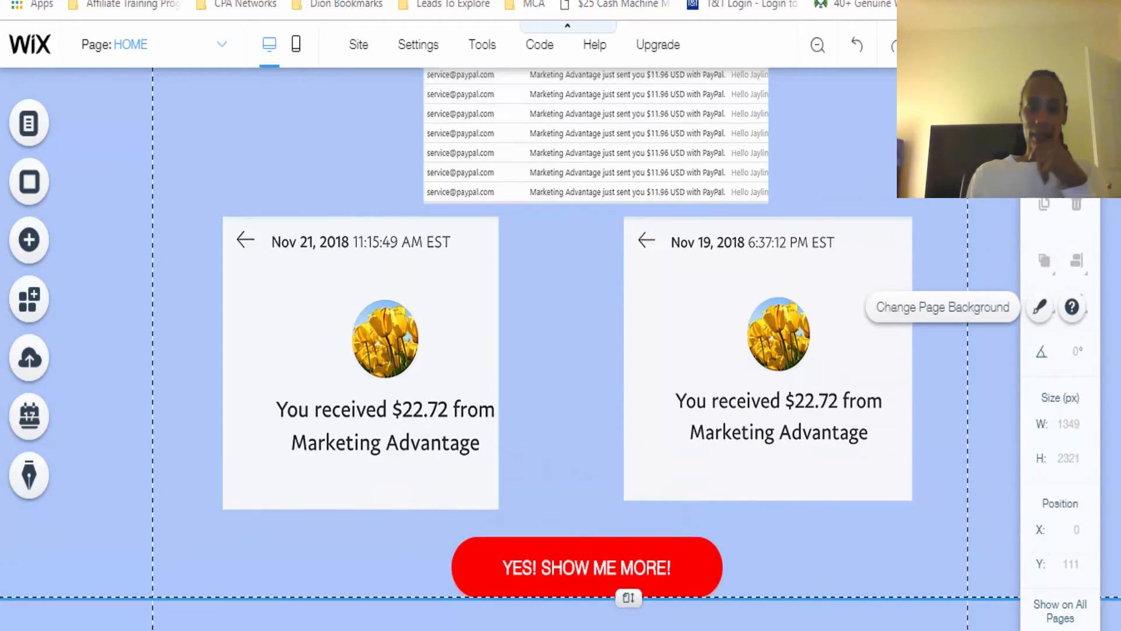
Preview the site and review the page layout from the headline through the video, banner and payment proof section
scroll(560, 348, up, 10)
scroll(559, 348, up, 10)
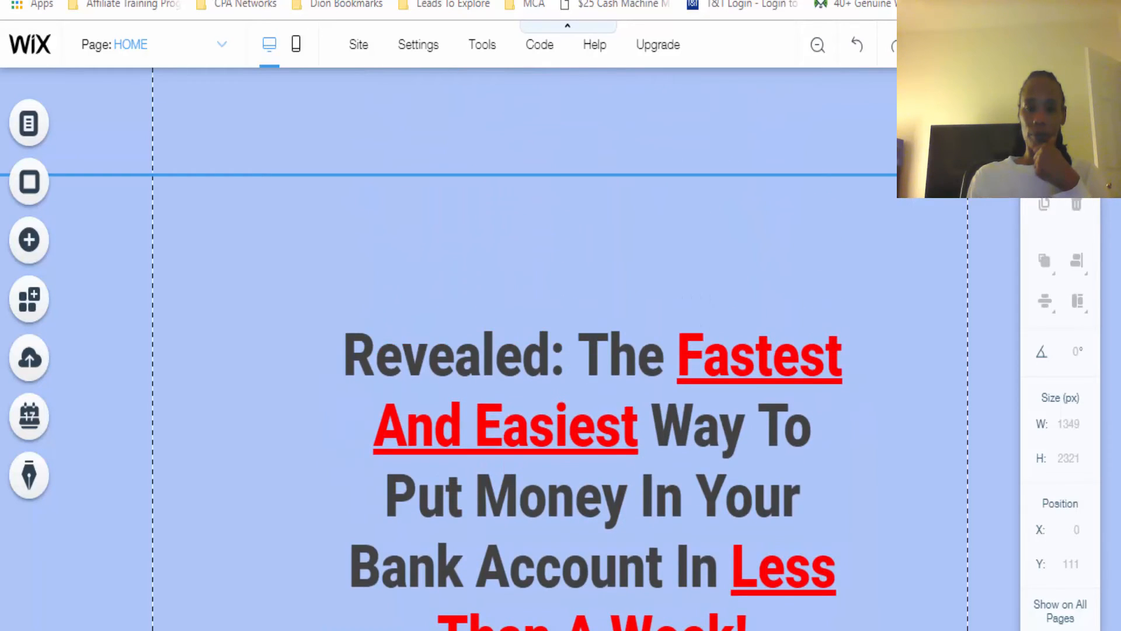
scroll(559, 349, down, 10)
scroll(560, 348, up, 10)
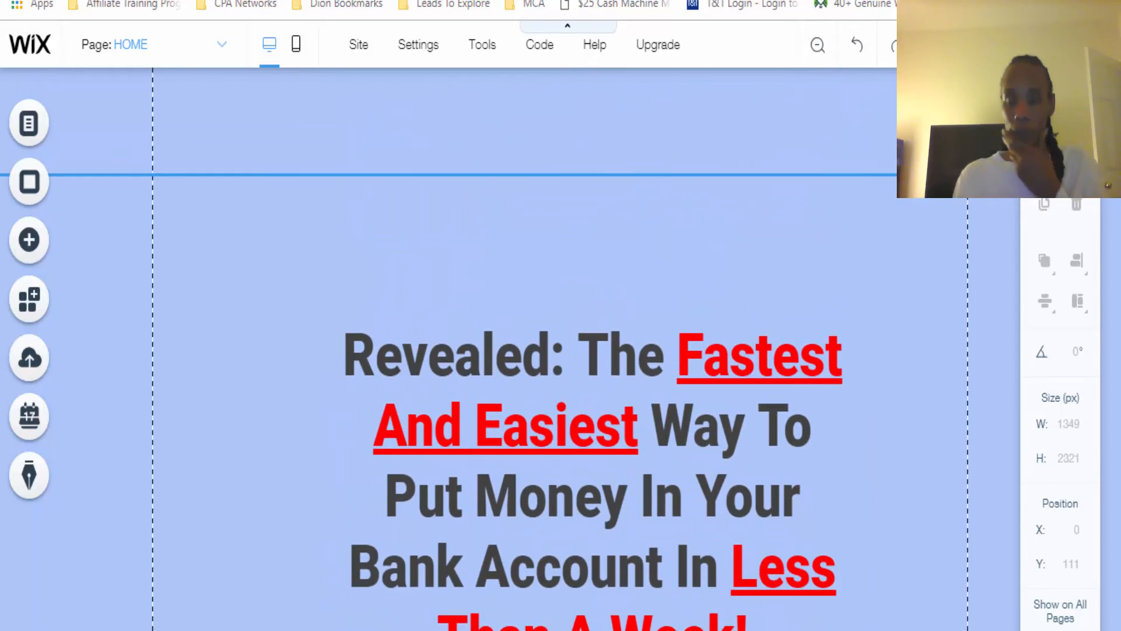
click(1005, 44)
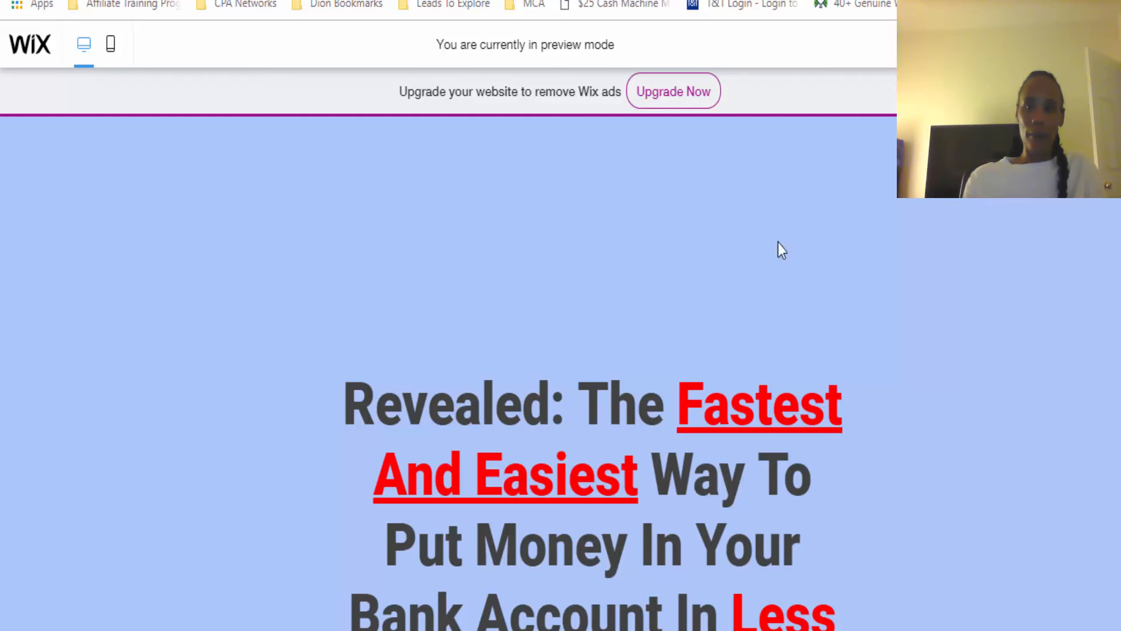
scroll(448, 374, down, 6)
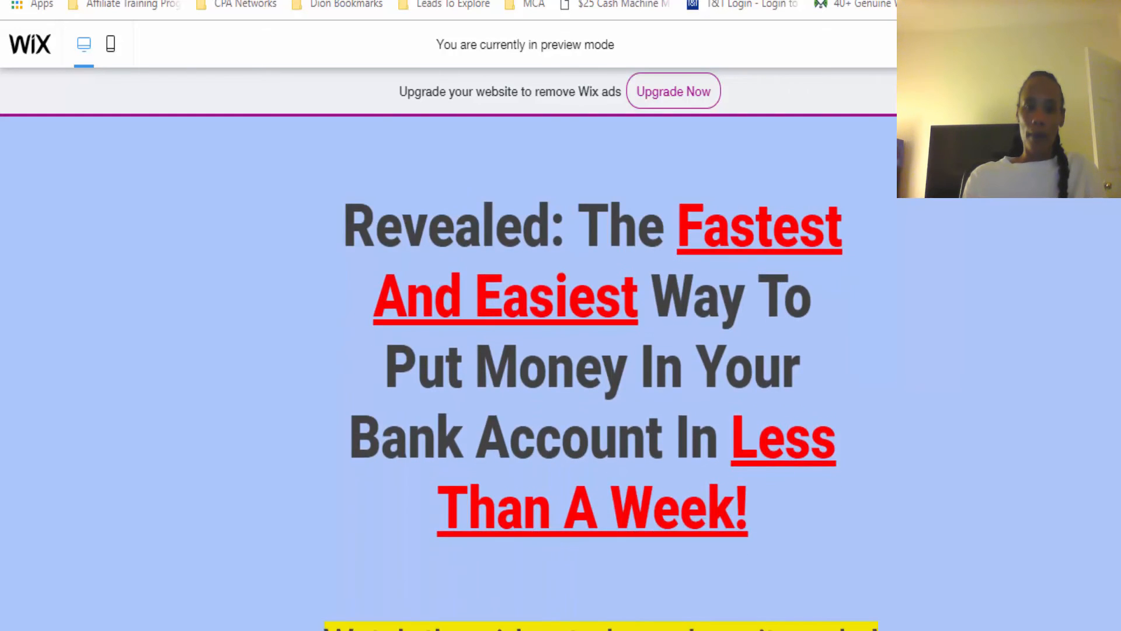
scroll(600, 373, down, 8)
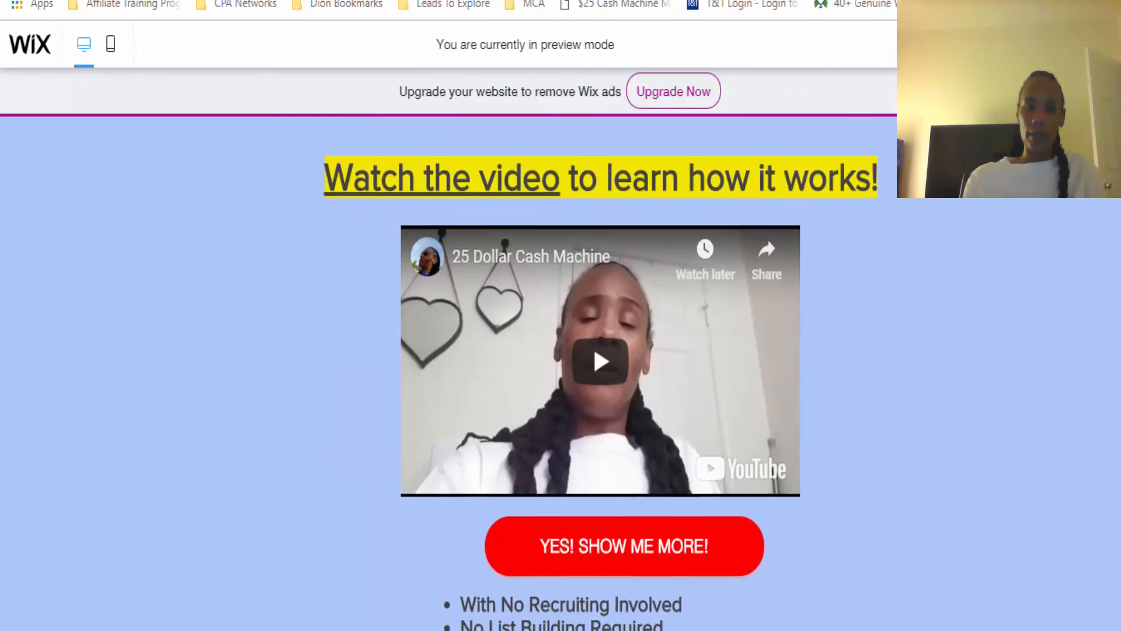
scroll(596, 374, down, 8)
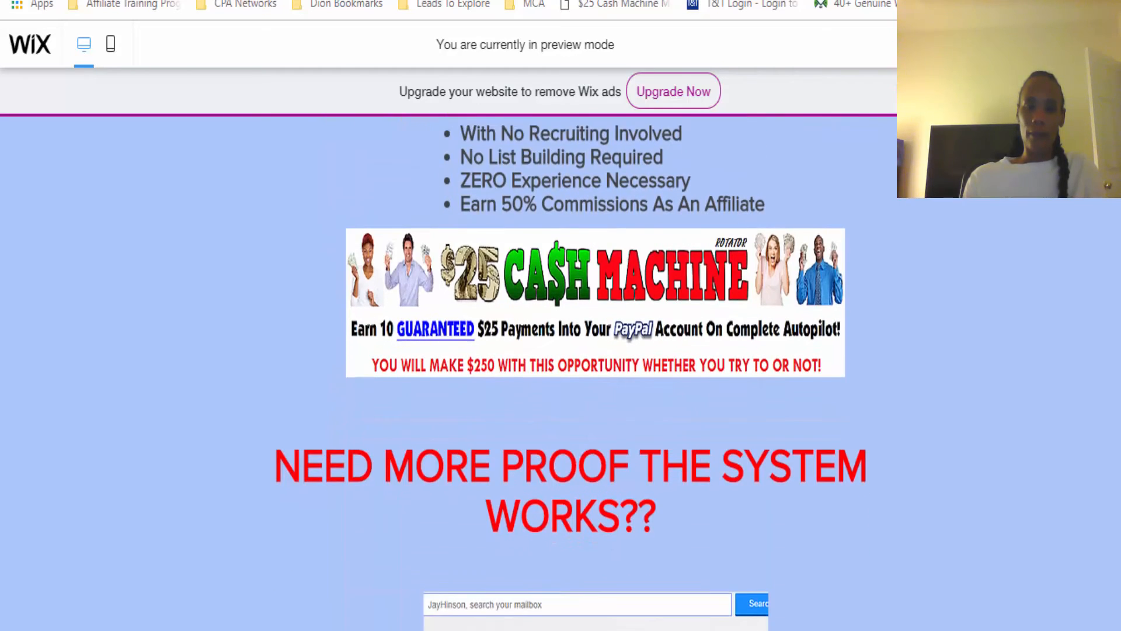
scroll(596, 373, down, 12)
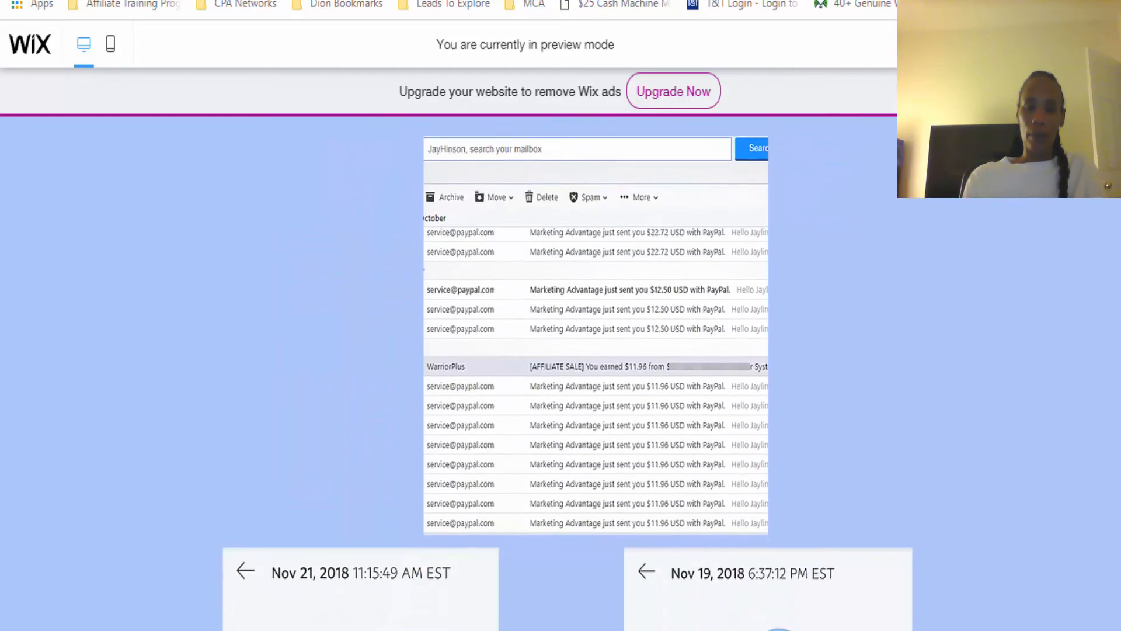
scroll(599, 374, up, 20)
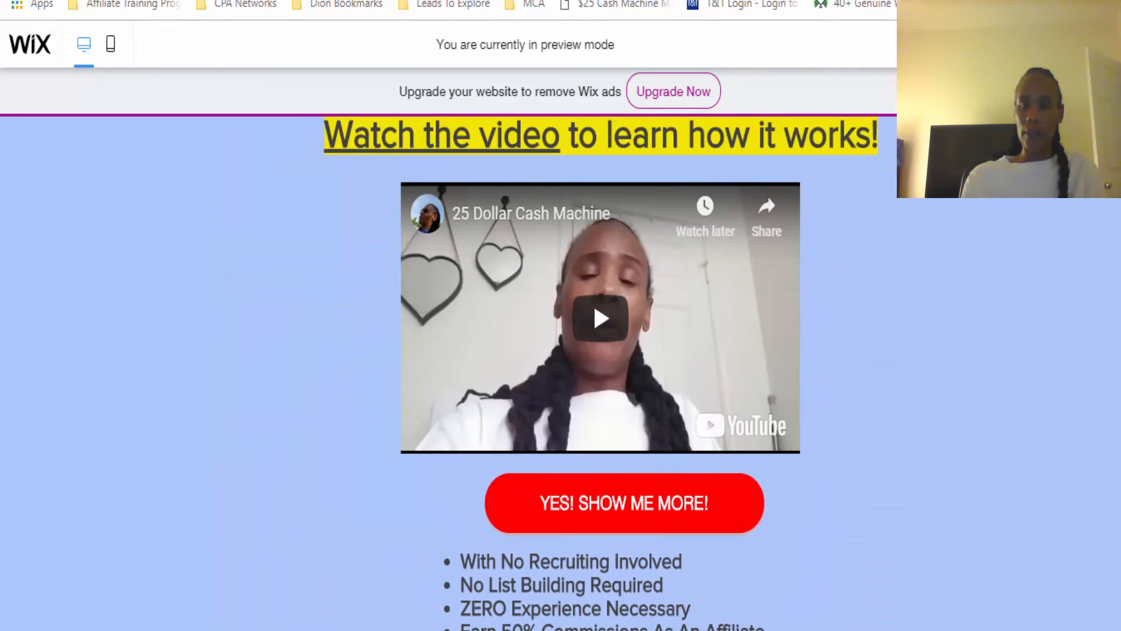
scroll(600, 374, up, 12)
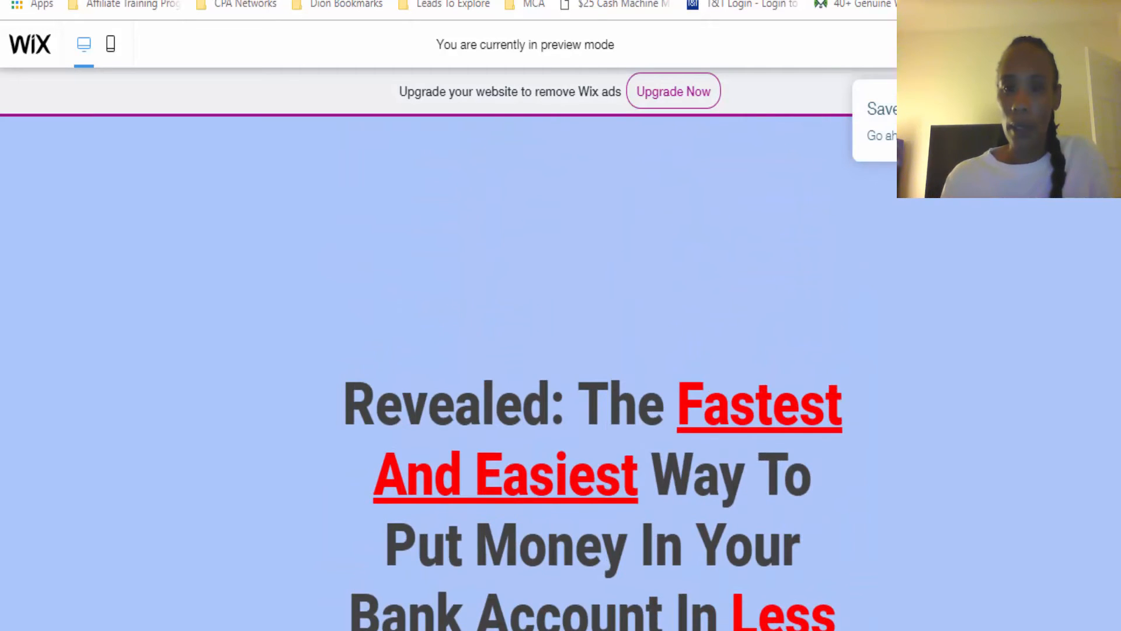
Save the site on the free Wix.com domain with the address ending "cashmachine", and publish it
click(945, 45)
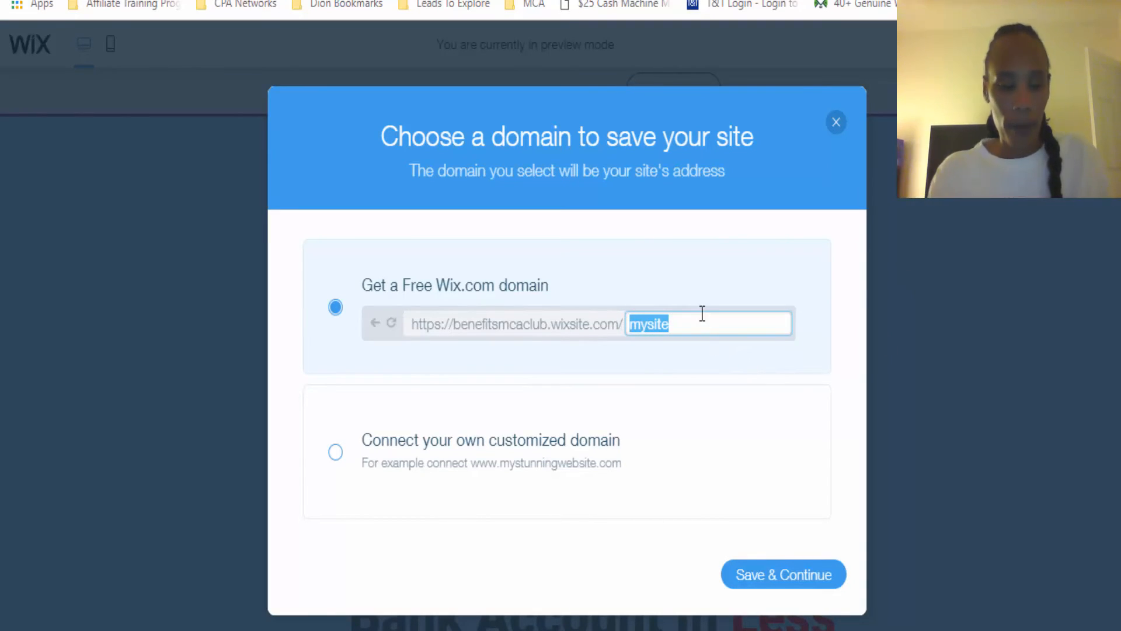
text(cashmachin)
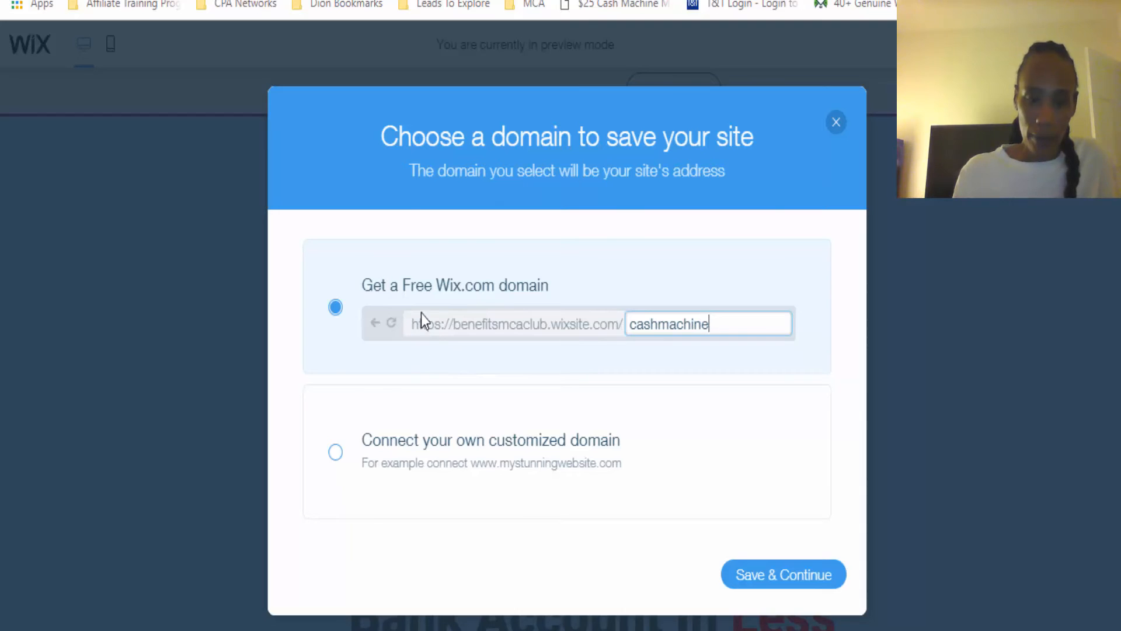
mouse_move(471, 334)
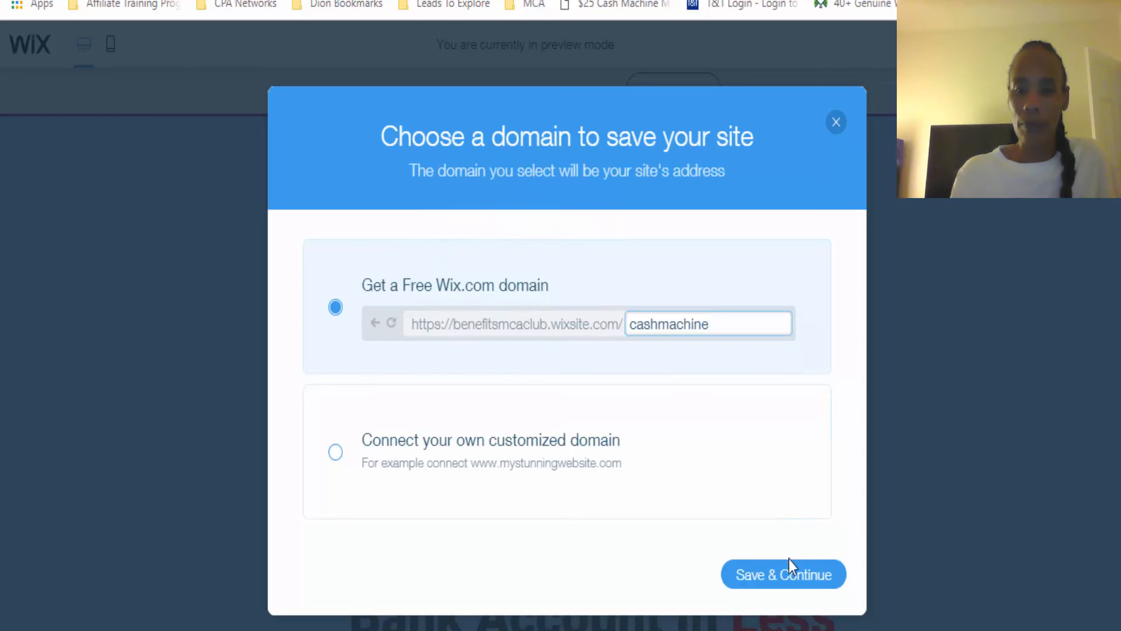
click(789, 578)
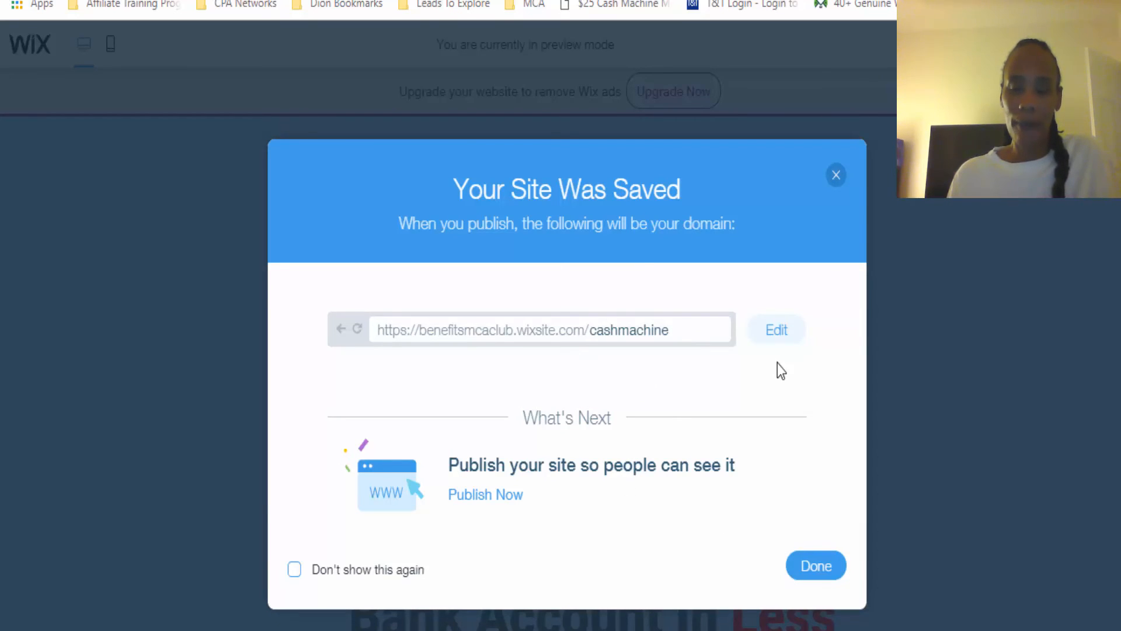
click(497, 495)
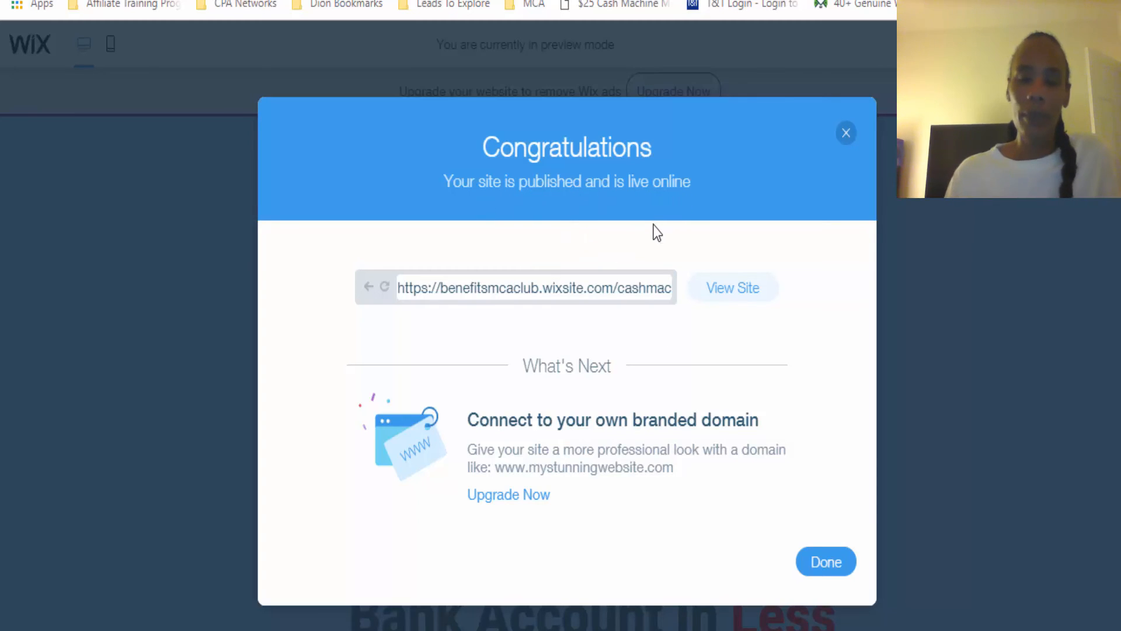
Open the published site and review the live page from the headline to the payment proof images
triple_click(593, 286)
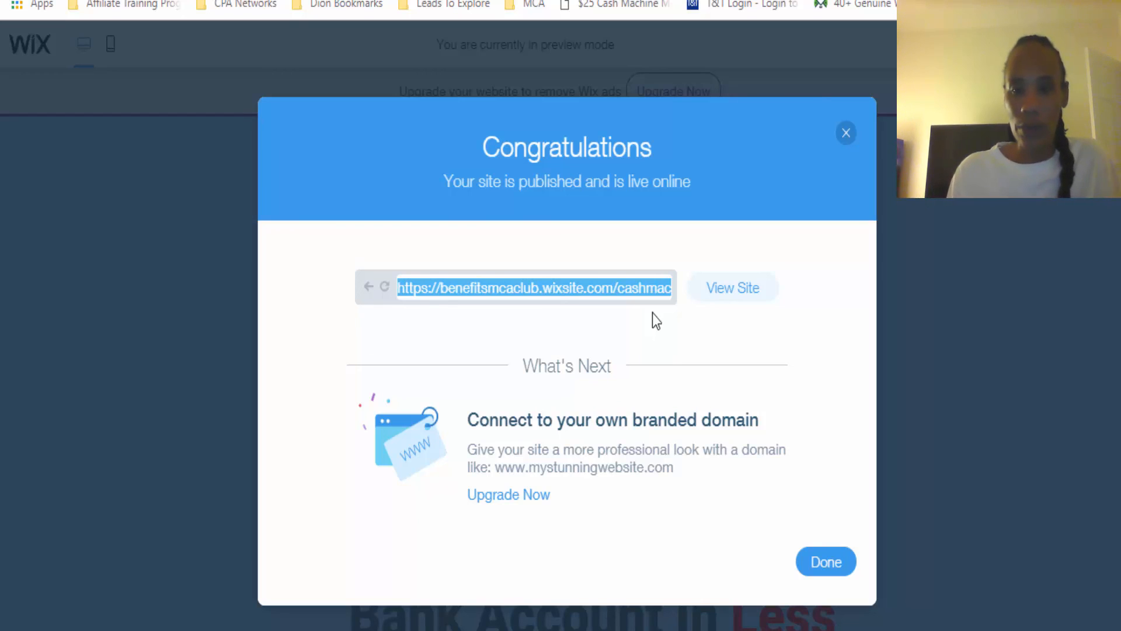
click(742, 304)
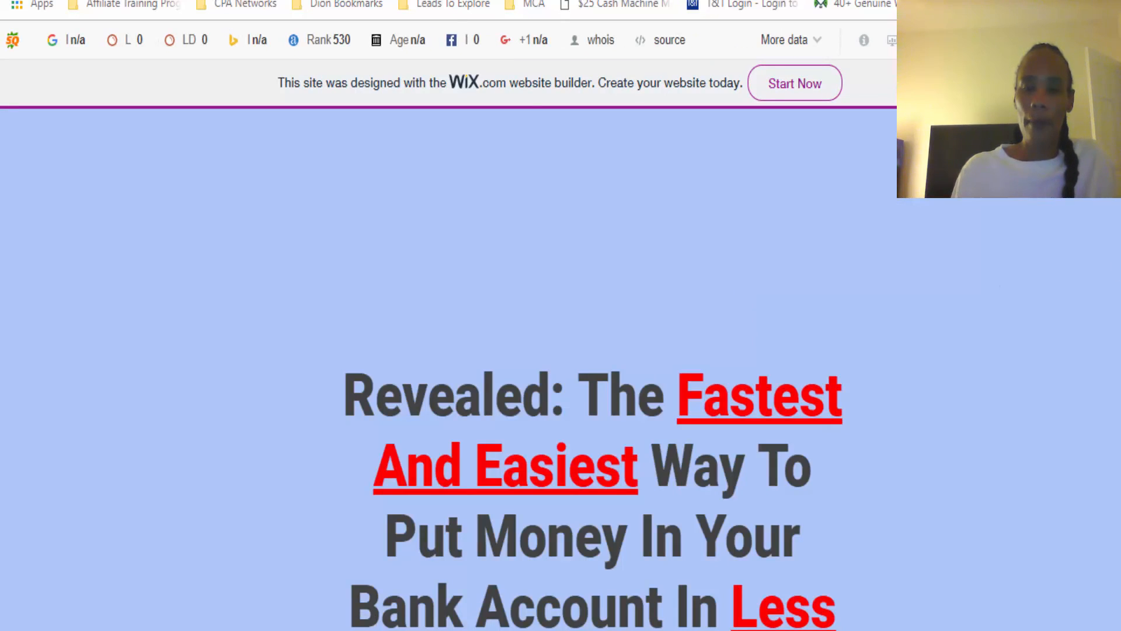
scroll(560, 369, down, 2)
scroll(601, 369, down, 7)
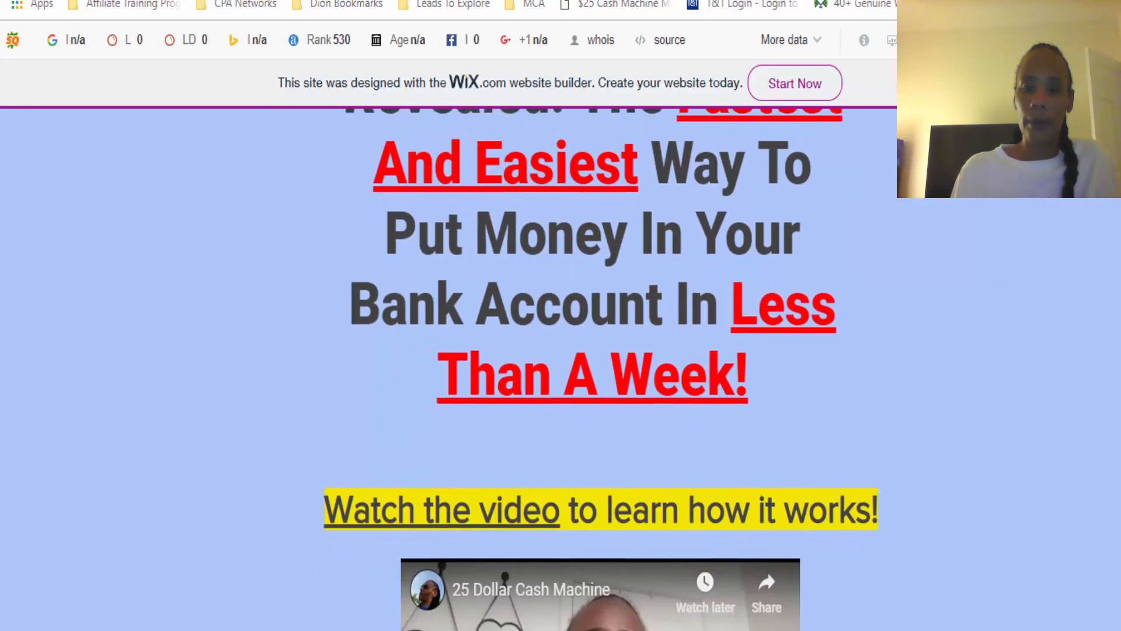
scroll(601, 370, down, 10)
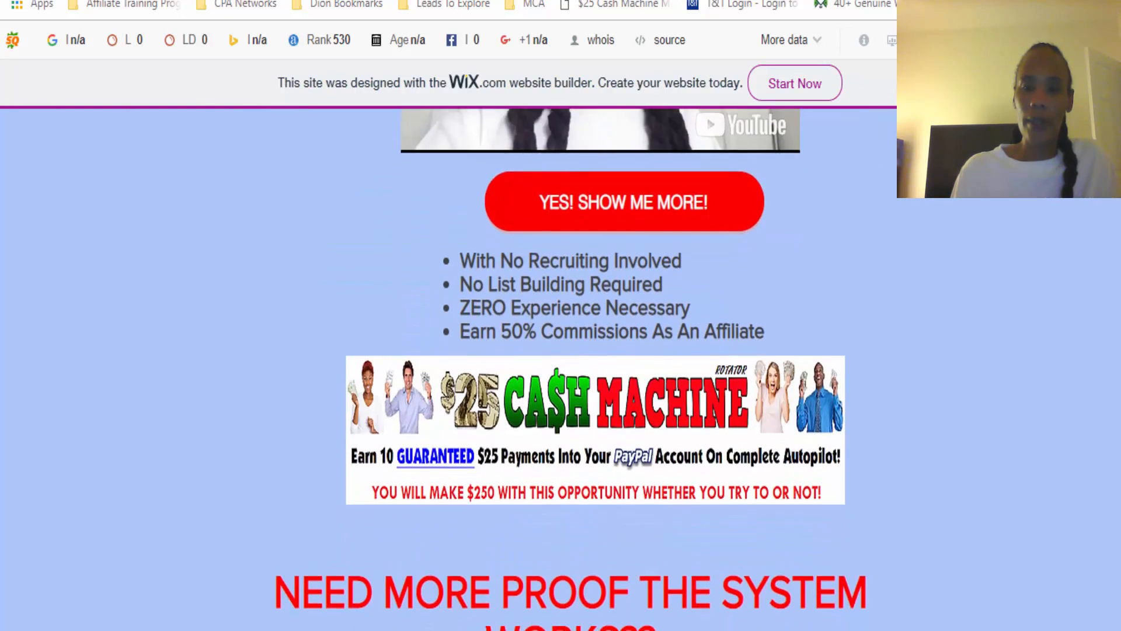
scroll(601, 370, down, 9)
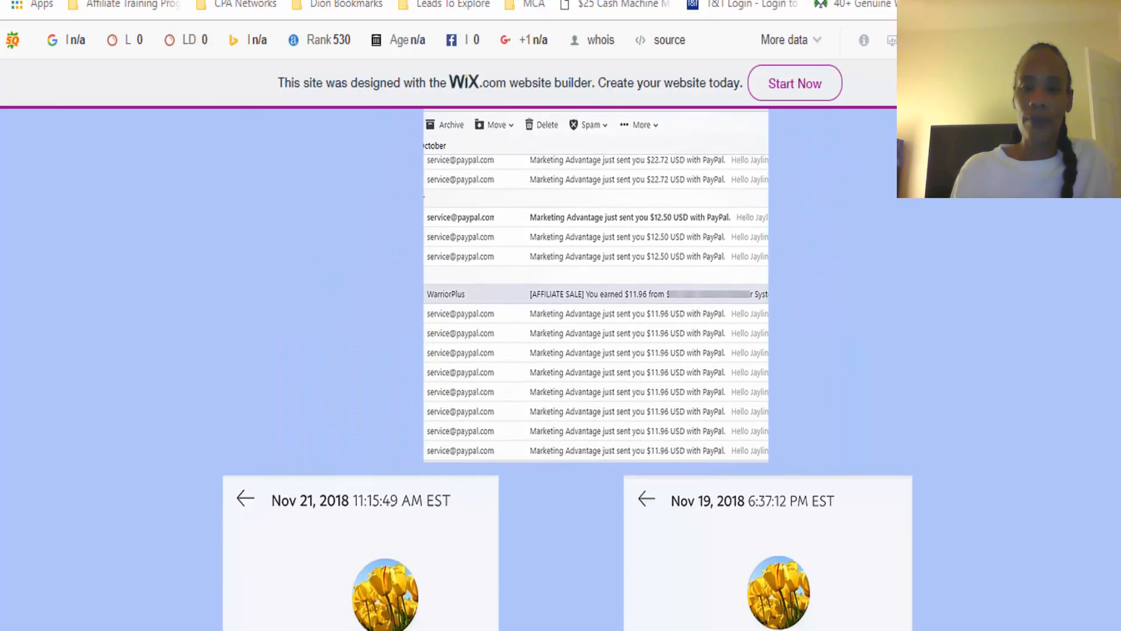
scroll(601, 370, up, 20)
scroll(601, 369, up, 5)
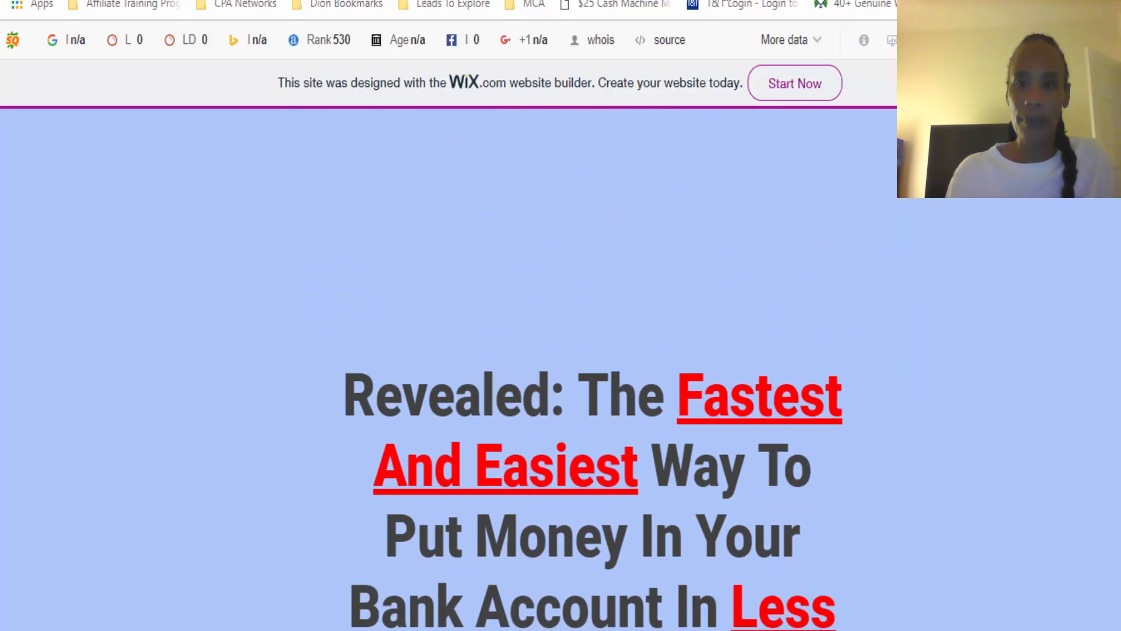
key(ctrl+shift+Tab)
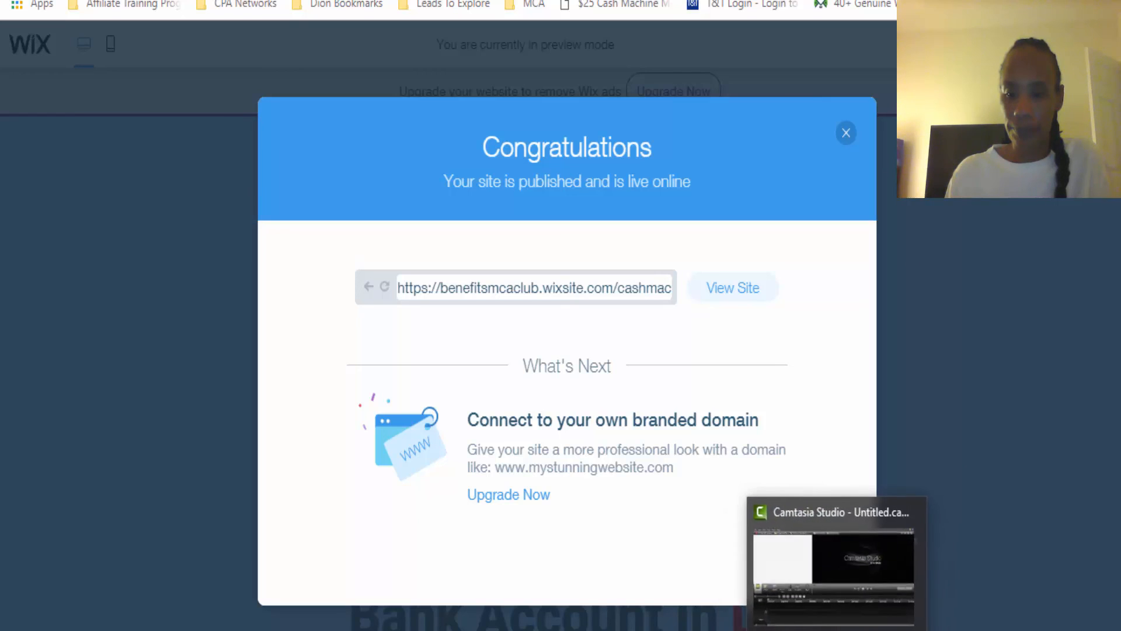
mouse_move(864, 568)
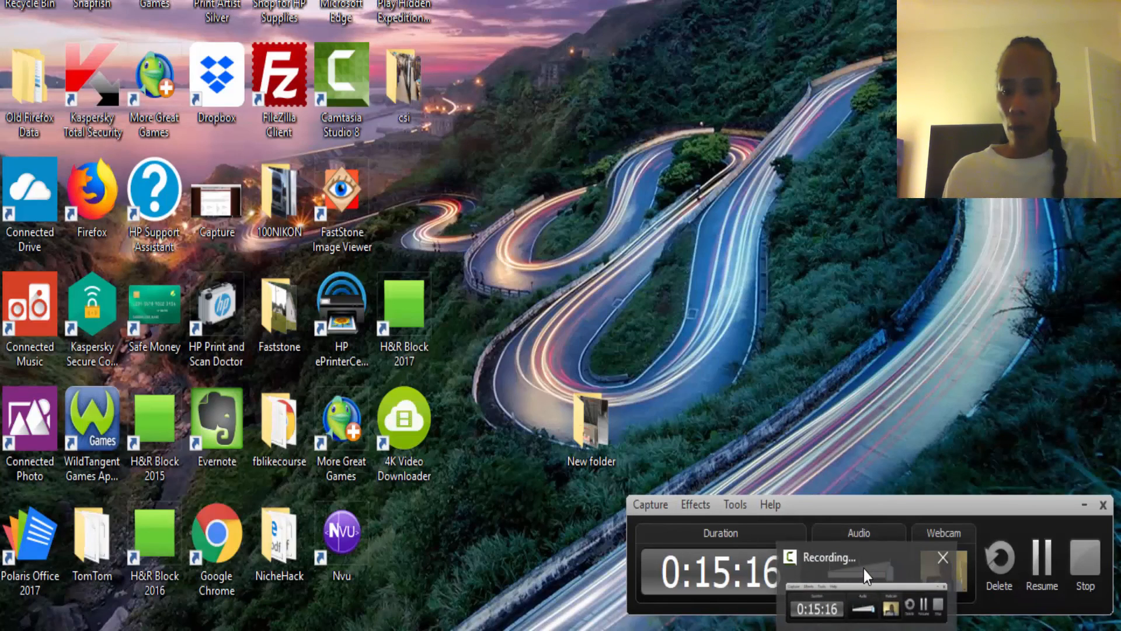